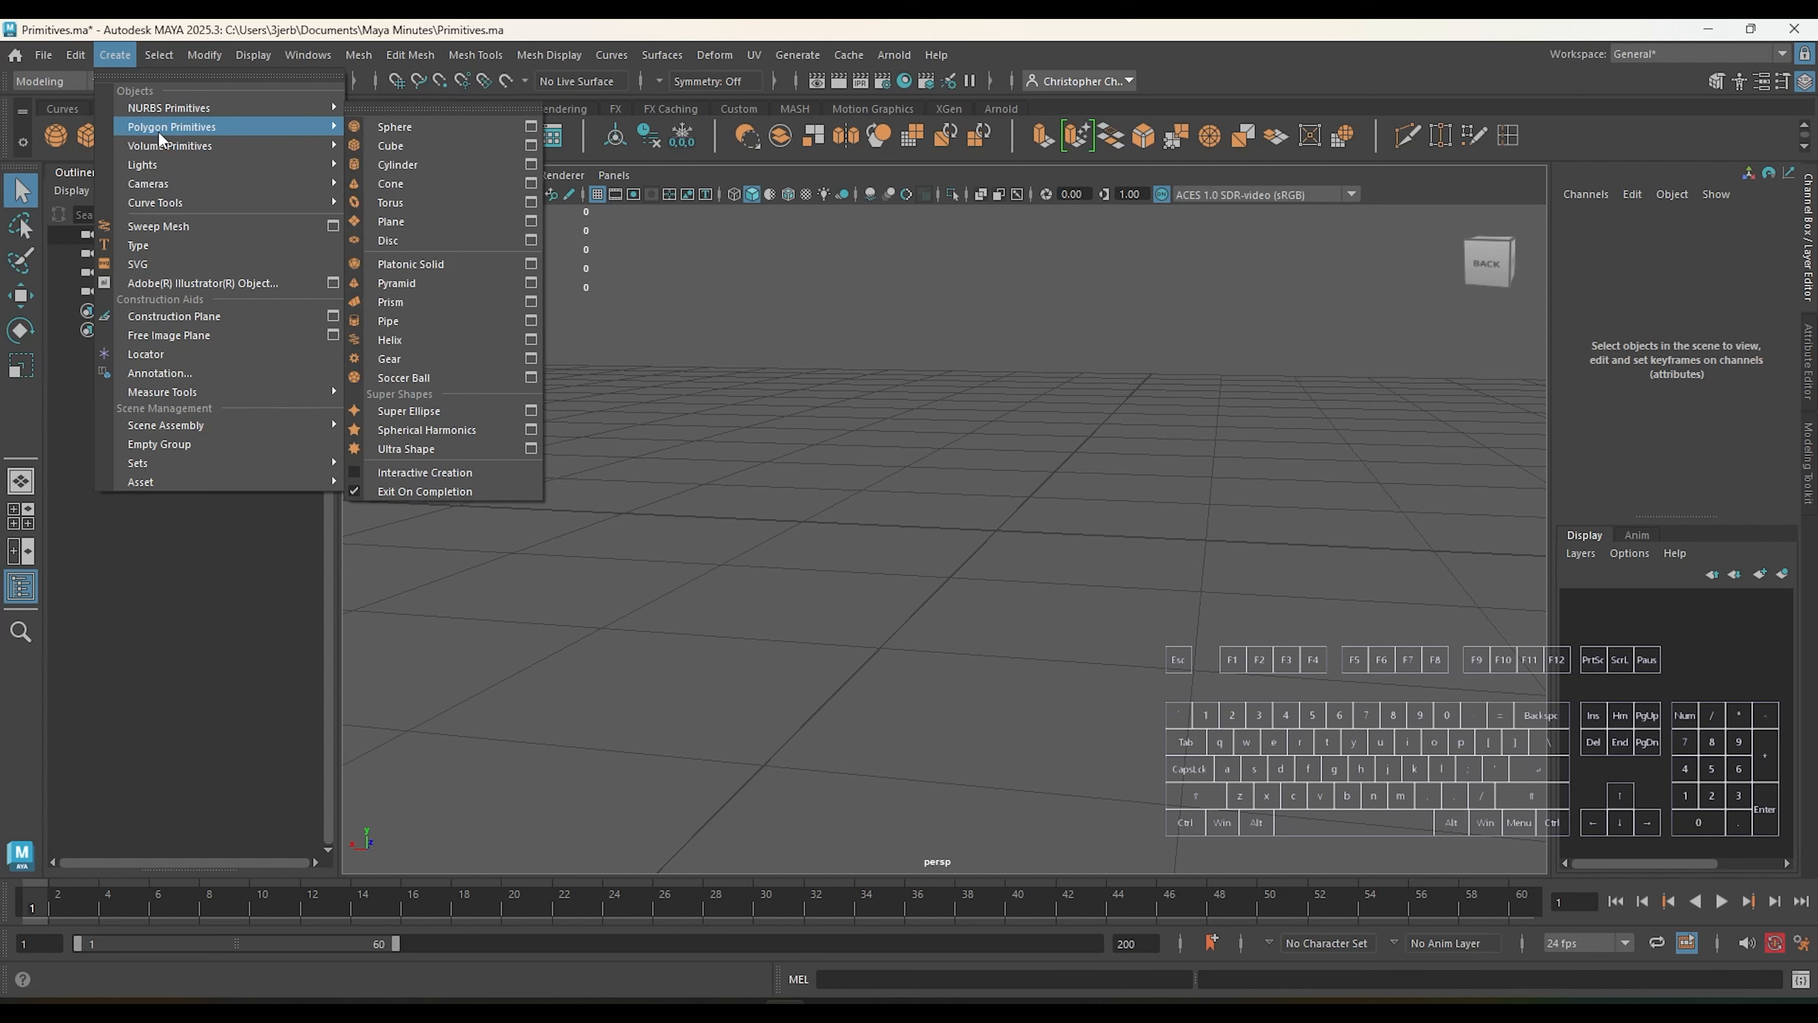
# Step: Create a polygon cylinder with radius 1, height 2, 20 axis divisions and one height and cap division, and frame it
pyautogui.click(895, 374)
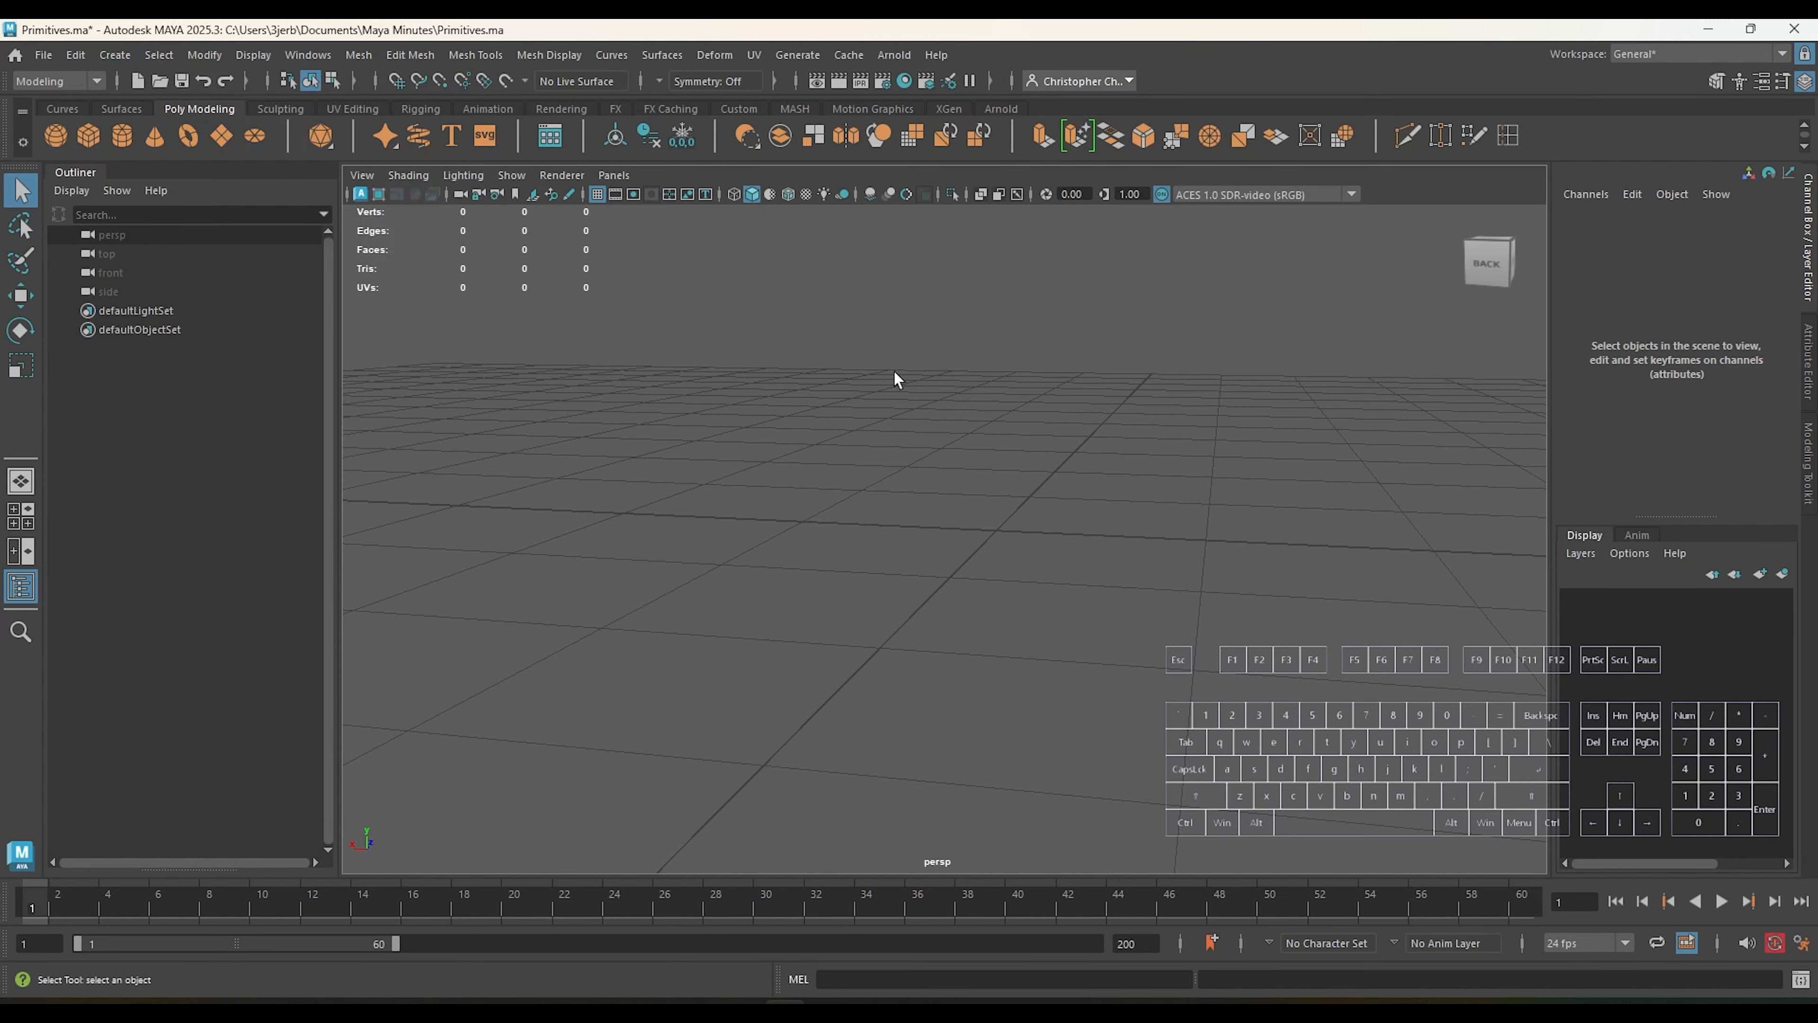
pyautogui.keyDown('shift'); pyautogui.moveTo(936, 451); pyautogui.dragTo(875, 451, button='right'); pyautogui.keyUp('shift')
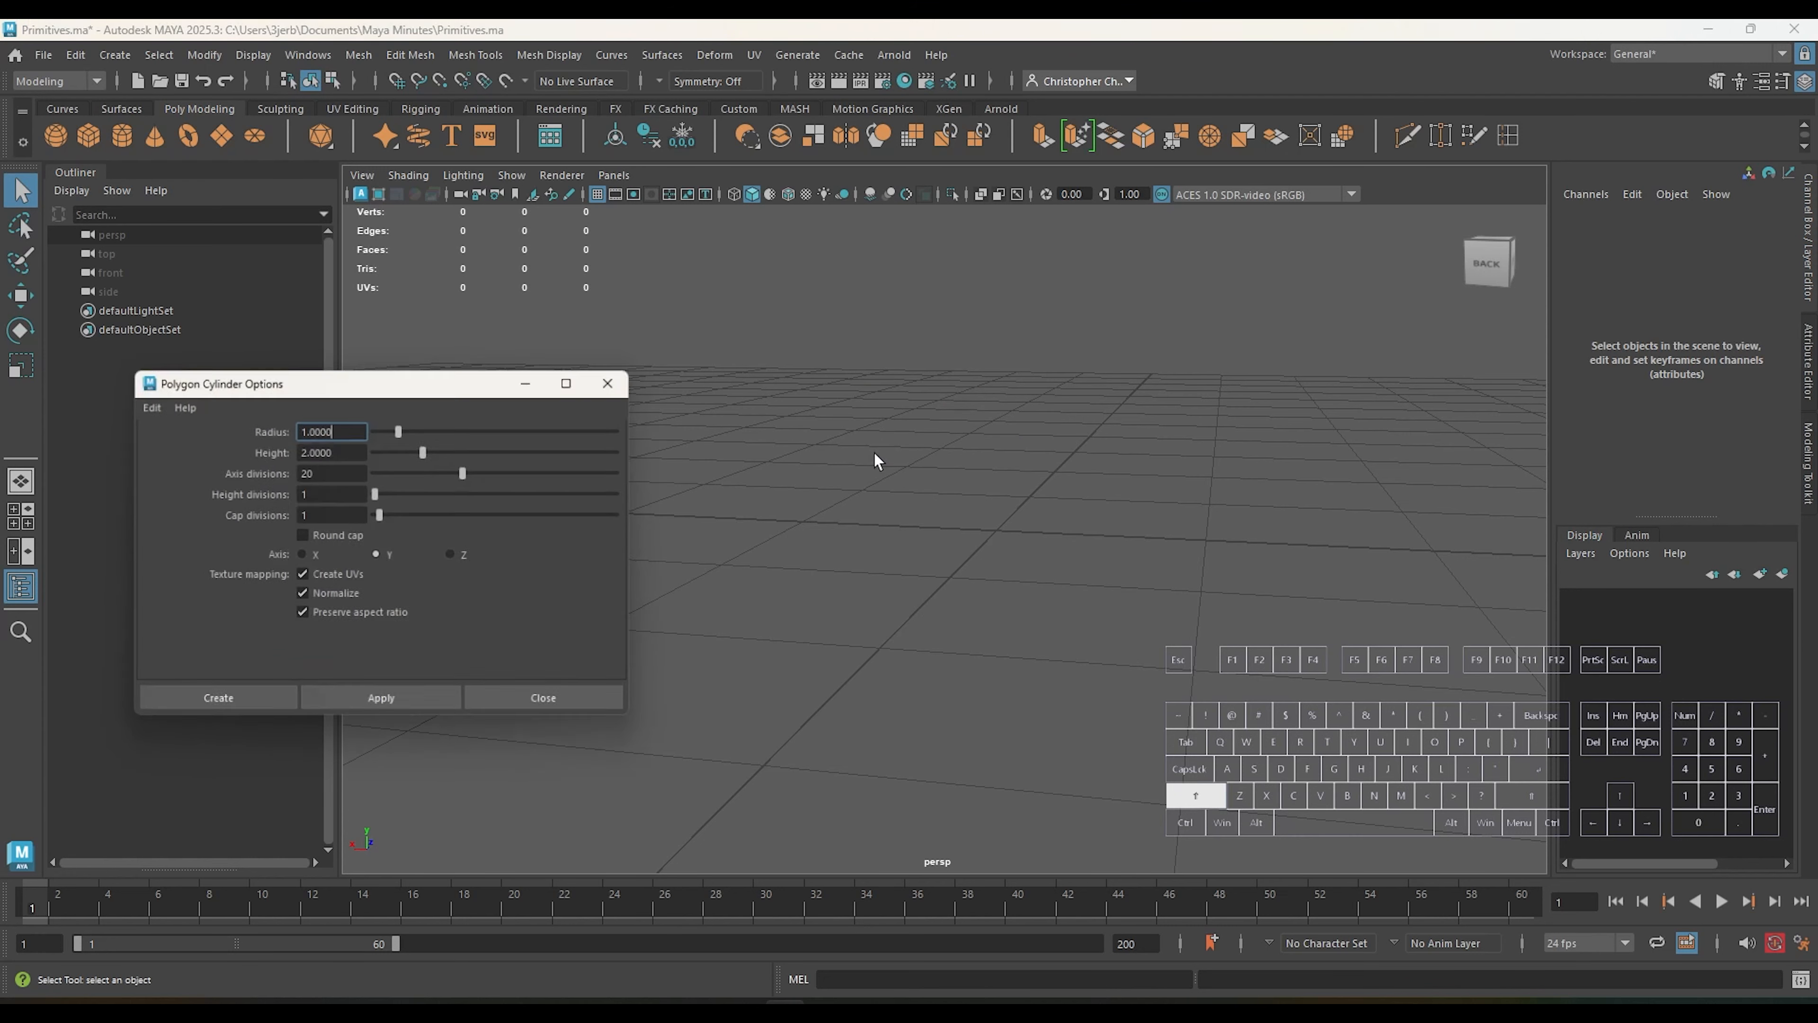
pyautogui.click(341, 704)
pyautogui.press('f')
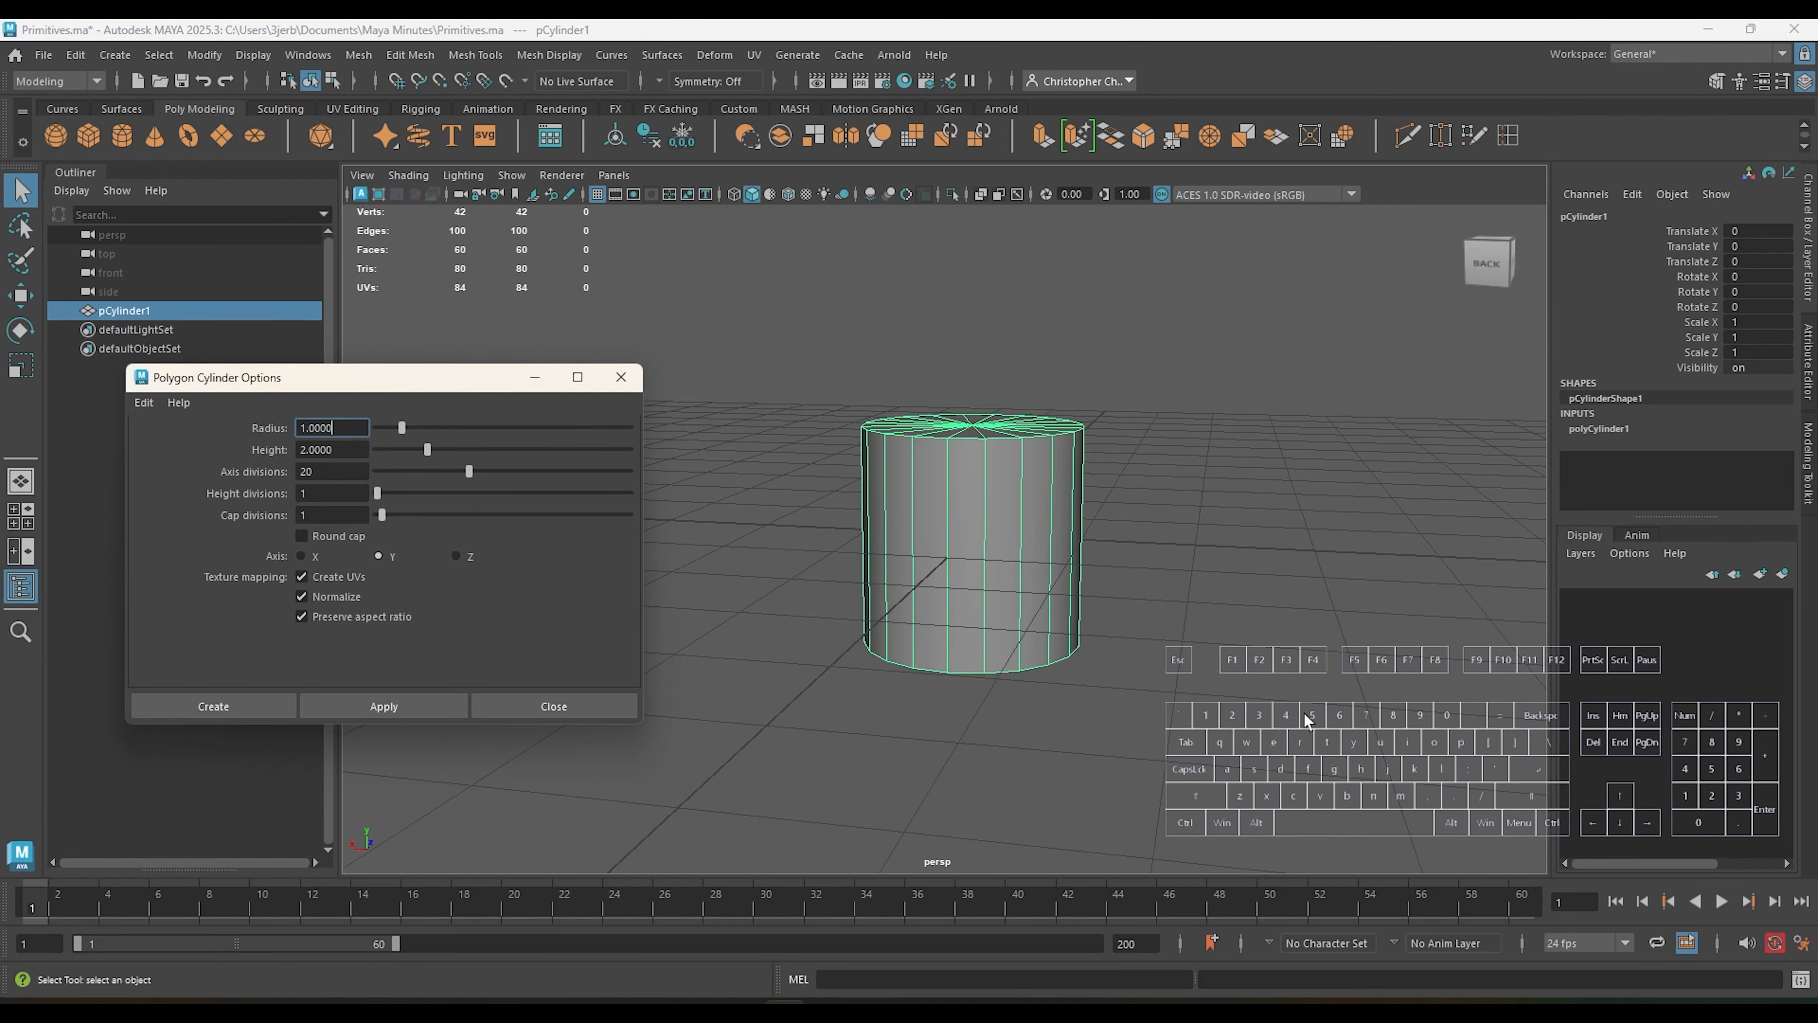
pyautogui.keyDown('alt'); pyautogui.moveTo(1259, 577); pyautogui.dragTo(1218, 609); pyautogui.keyUp('alt')
pyautogui.keyDown('alt'); pyautogui.moveTo(1218, 610); pyautogui.dragTo(1242, 570, button='middle'); pyautogui.keyUp('alt')
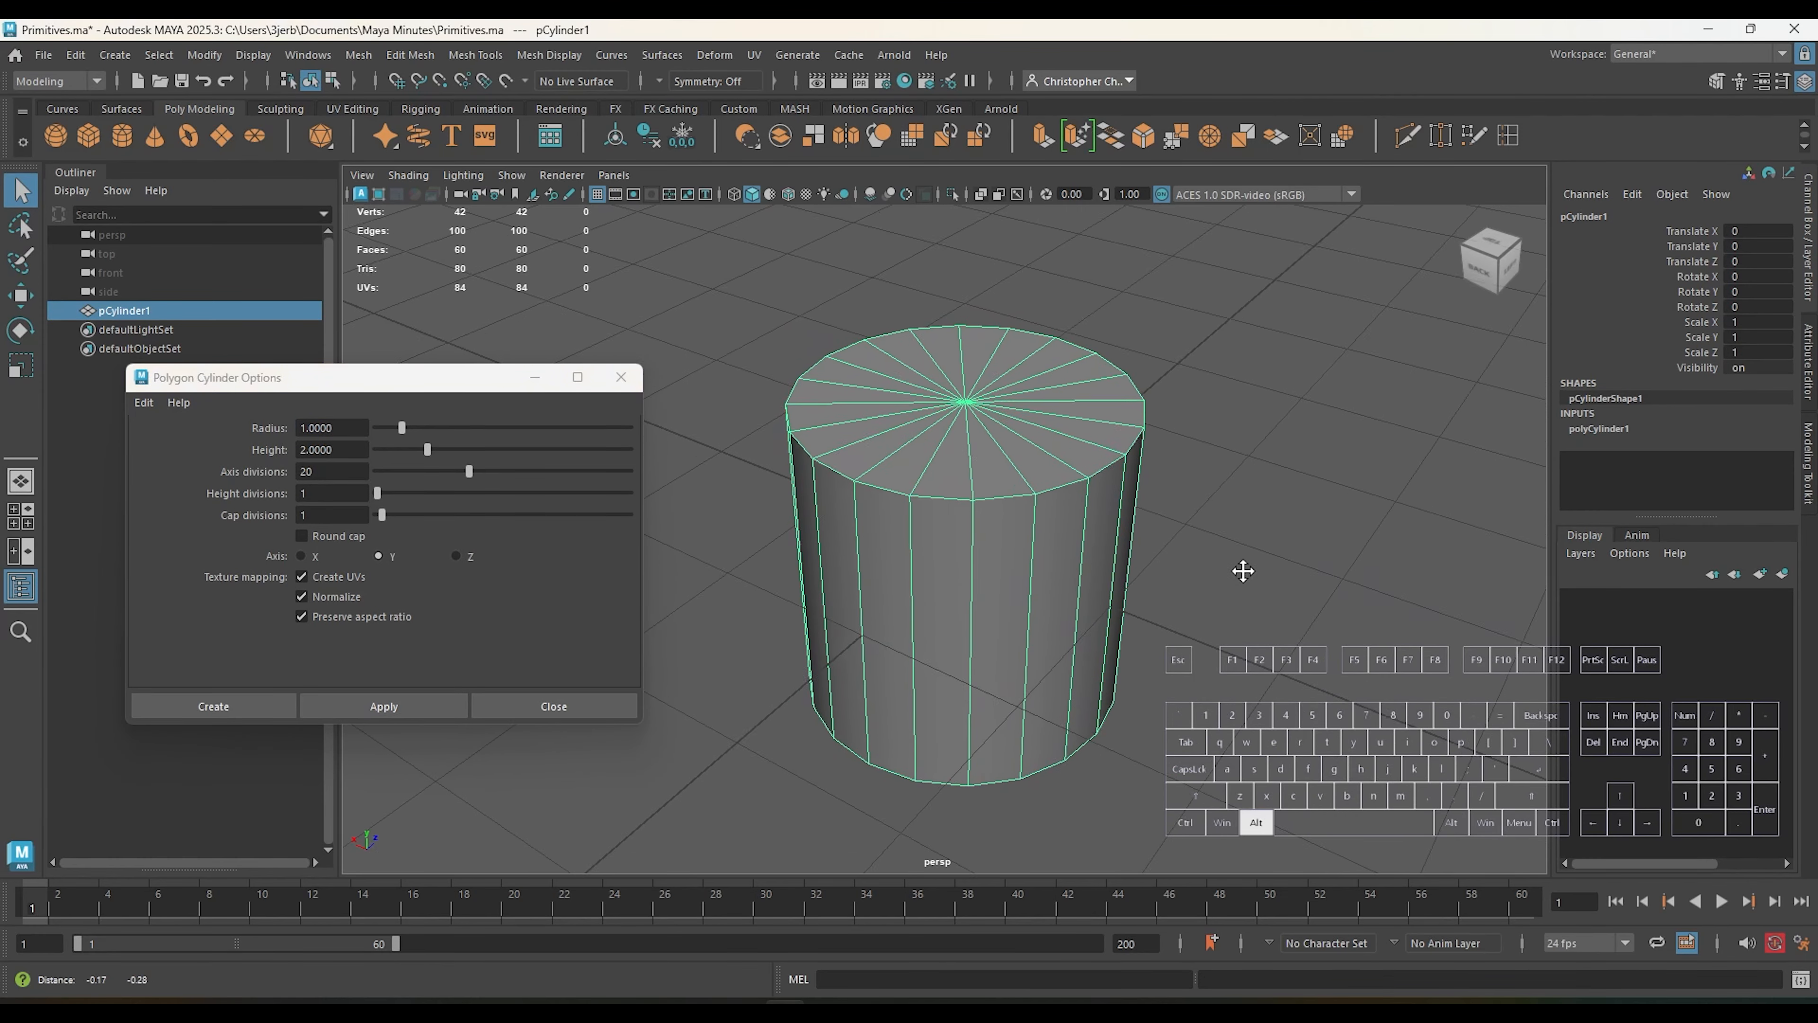
pyautogui.keyDown('alt'); pyautogui.moveTo(1242, 570); pyautogui.dragTo(1370, 538, button='right'); pyautogui.keyUp('alt')
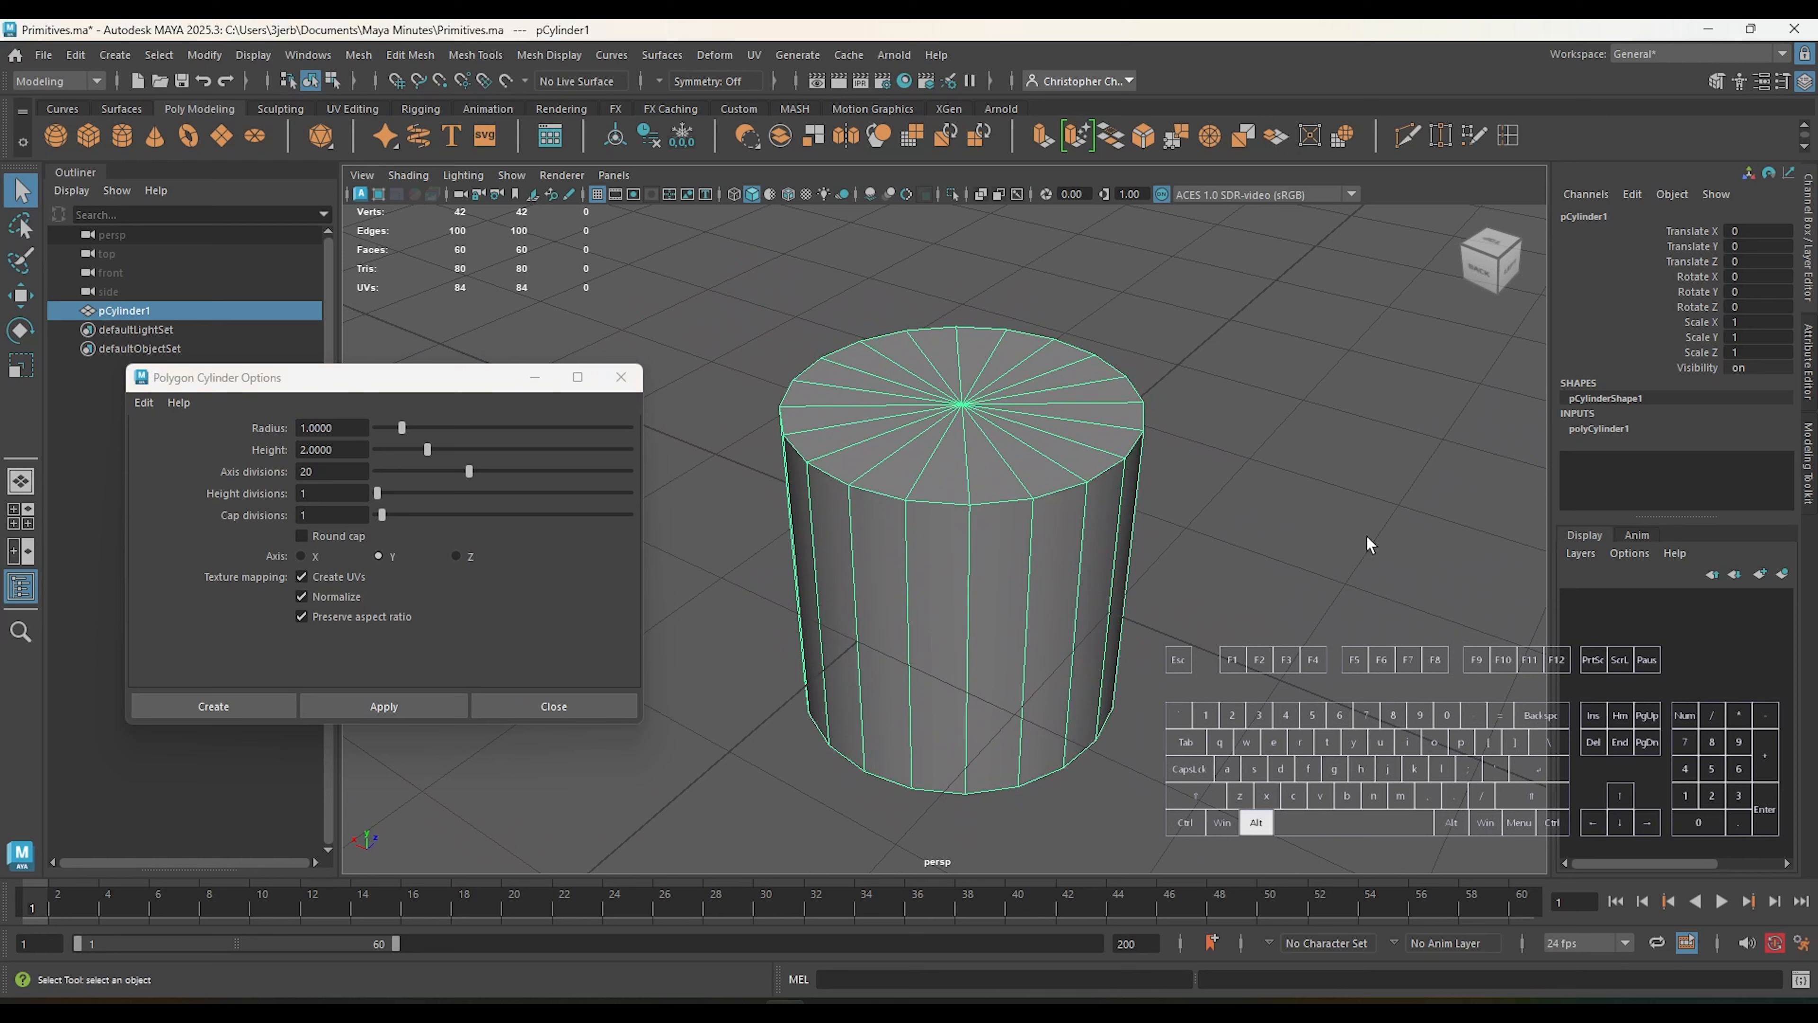
# Step: Expand the new cylinder's construction inputs to expose its editable primitive attributes
pyautogui.click(1626, 425)
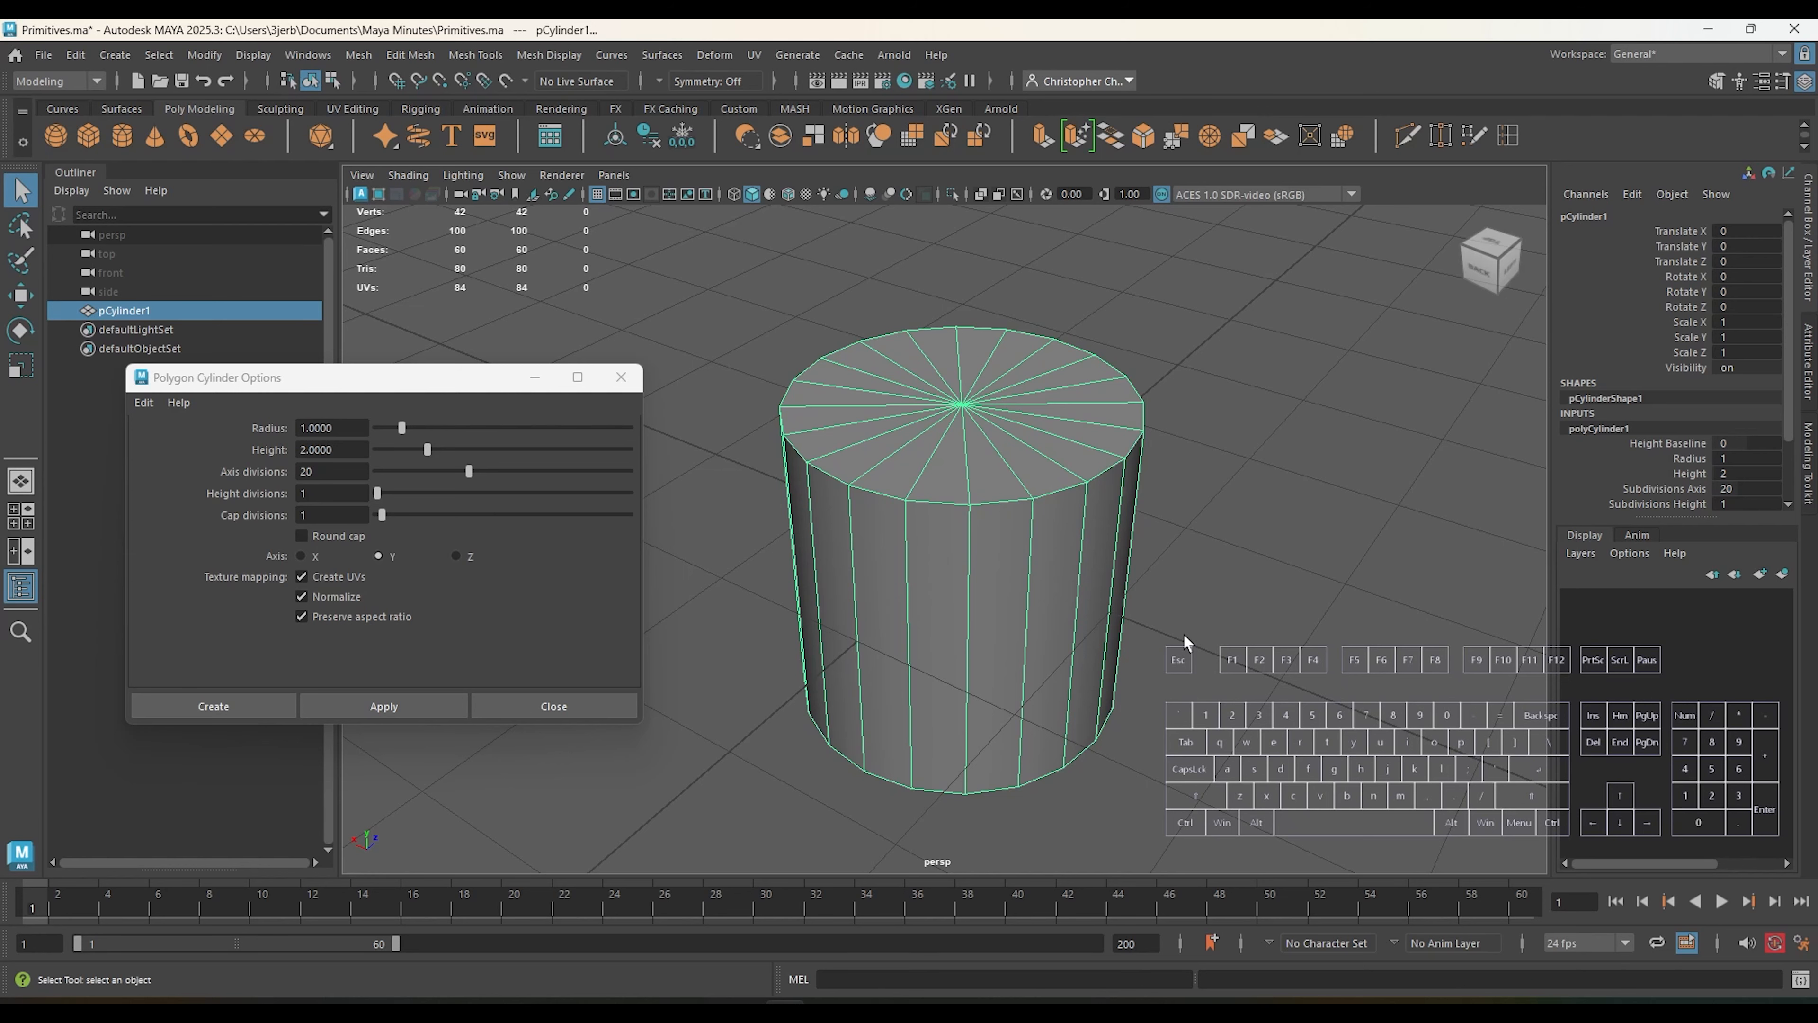
pyautogui.scroll(-4, 1192, 609)
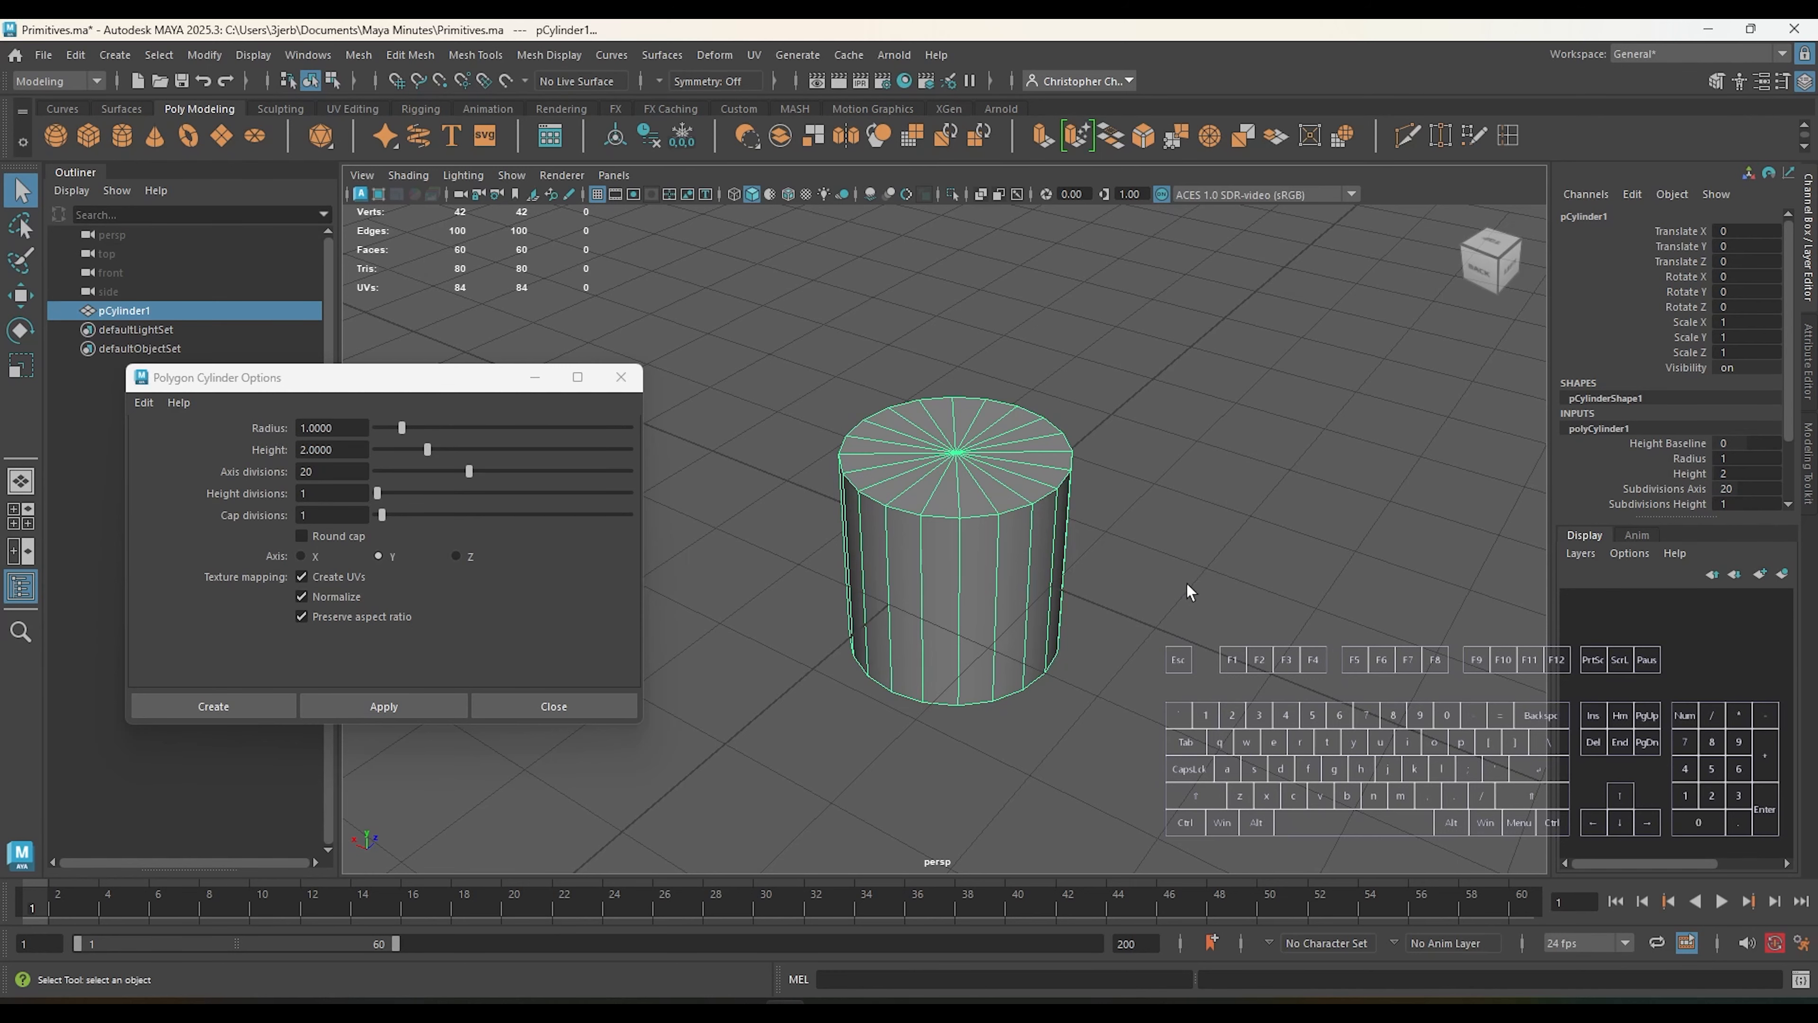
pyautogui.scroll(-2, 1188, 591)
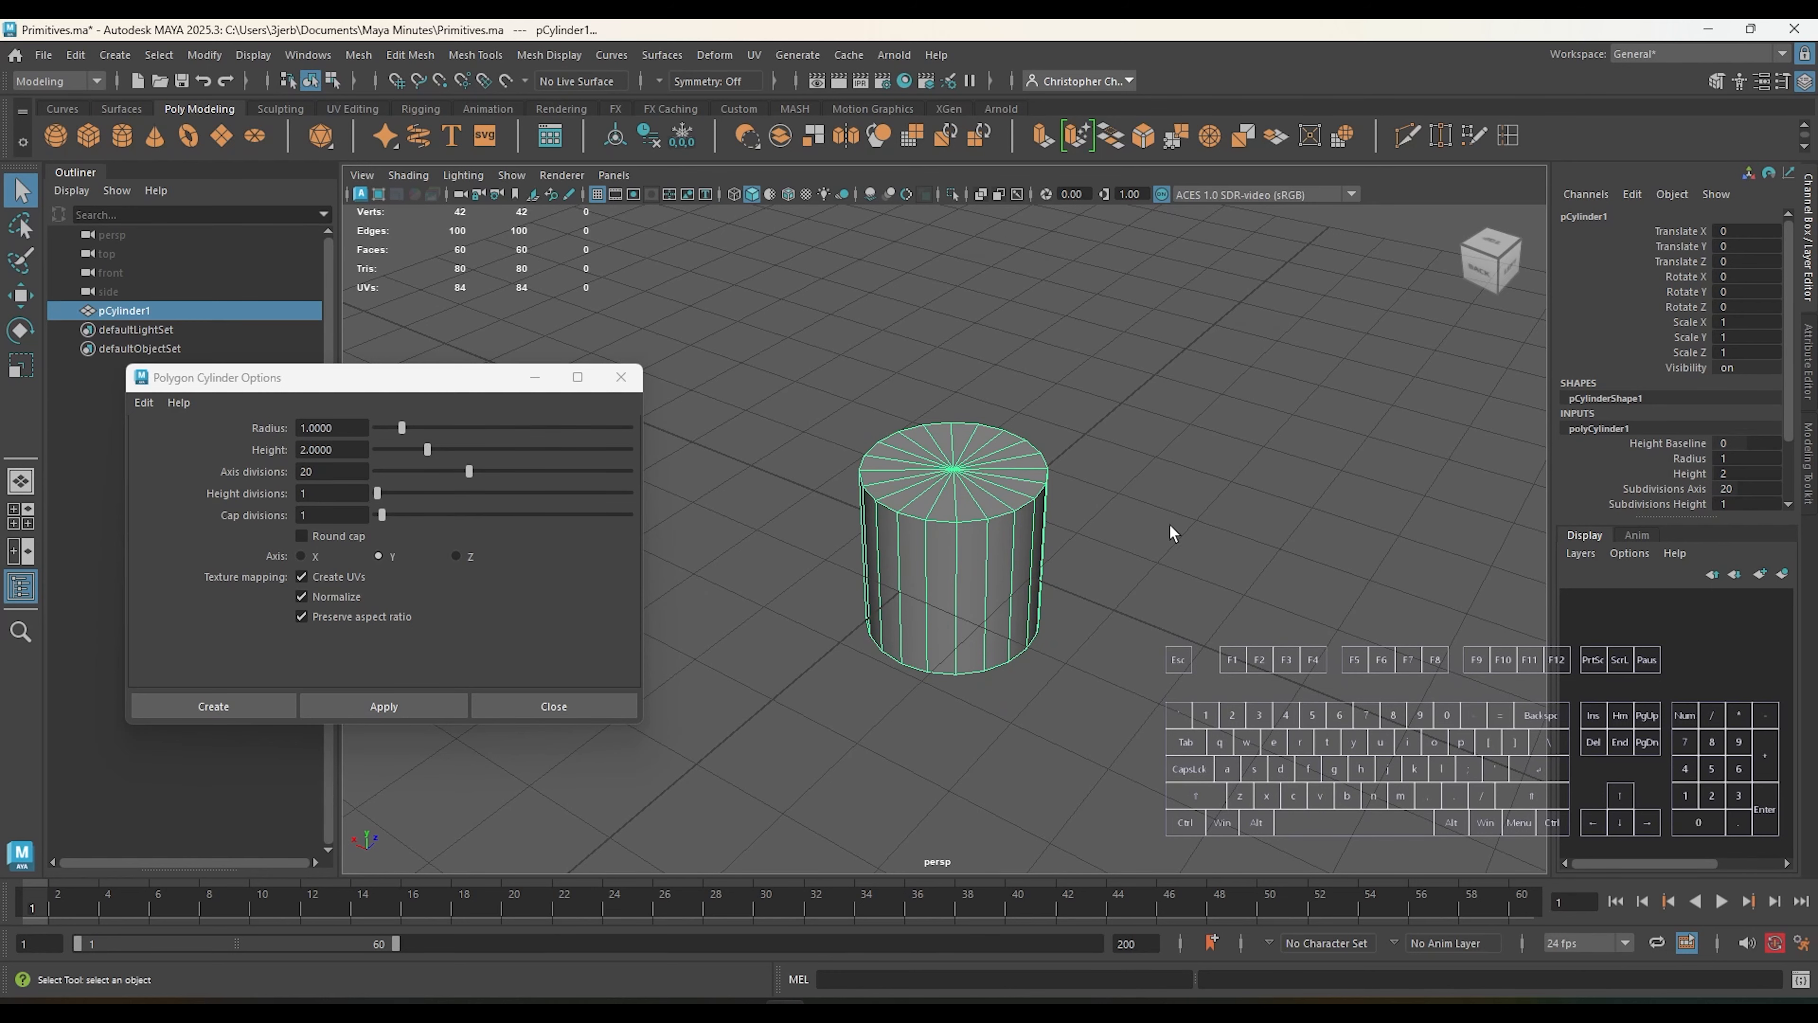
pyautogui.scroll(-3, 1171, 527)
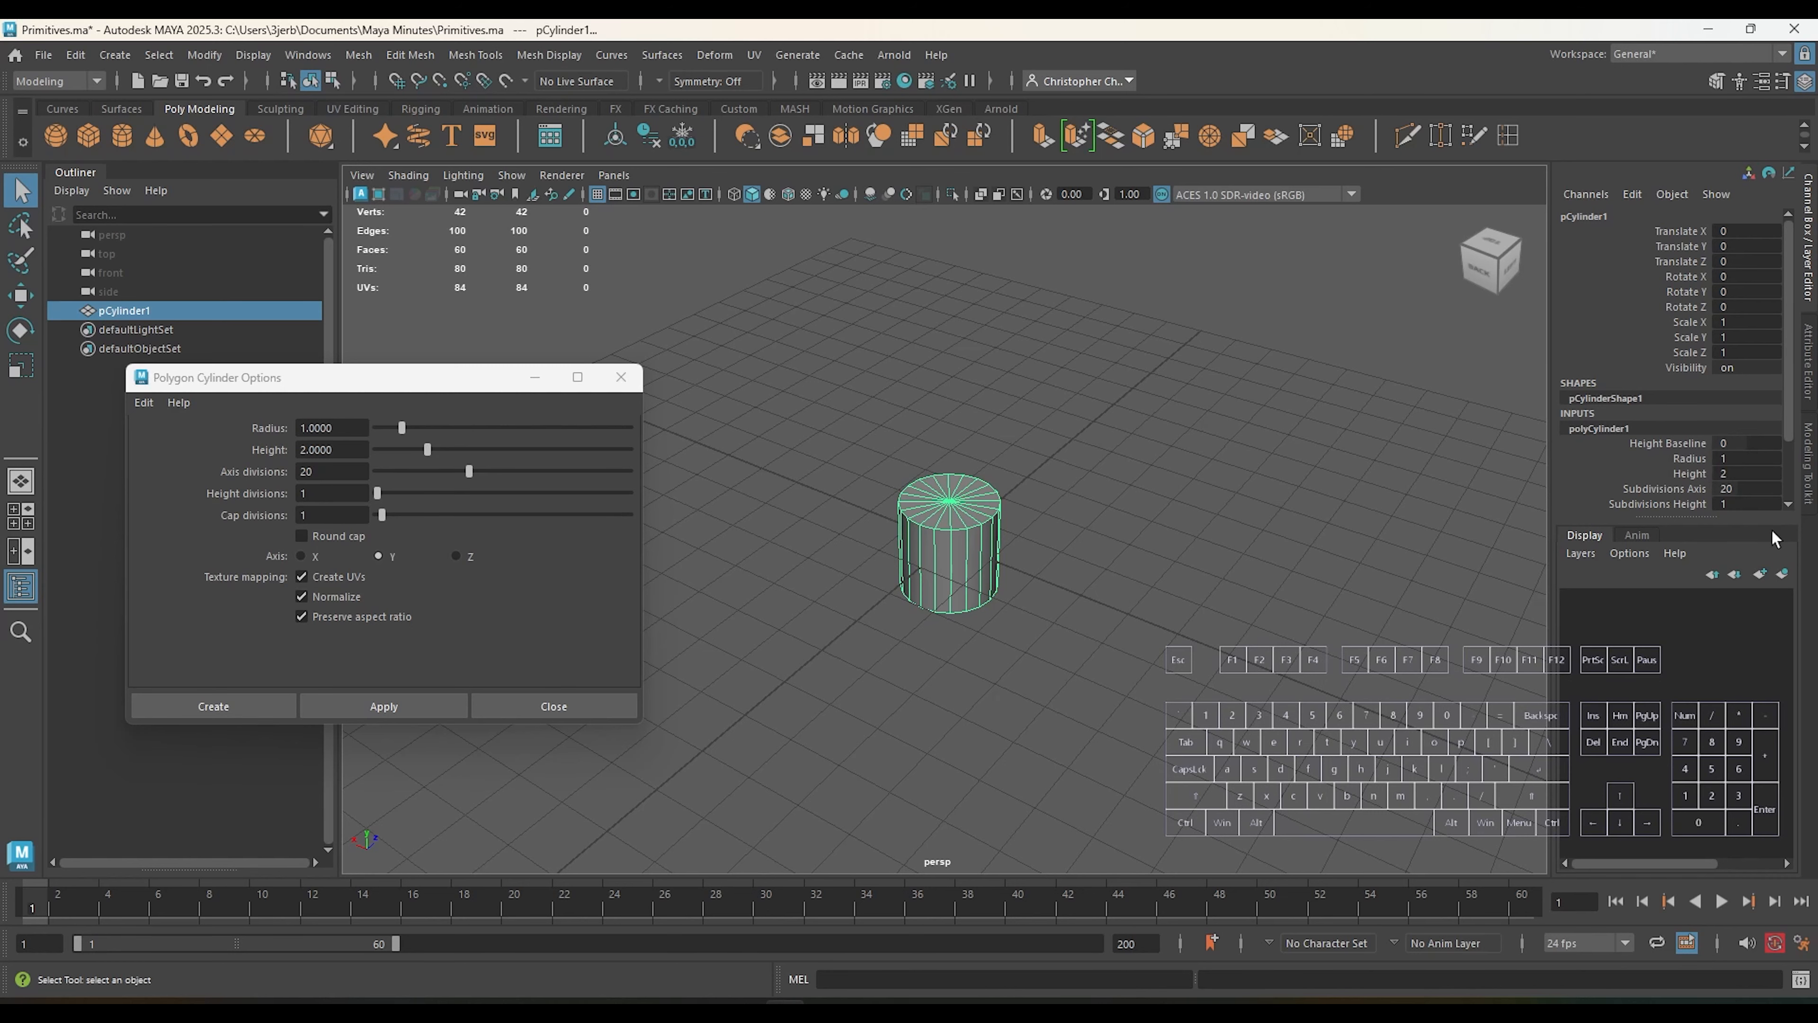
# Step: Try a large radius of 8 on the cylinder, and reduce the radius to 0.01
pyautogui.click(1731, 458)
pyautogui.write('5')
pyautogui.press('Return')
pyautogui.moveTo(1715, 459); pyautogui.dragTo(1717, 458)
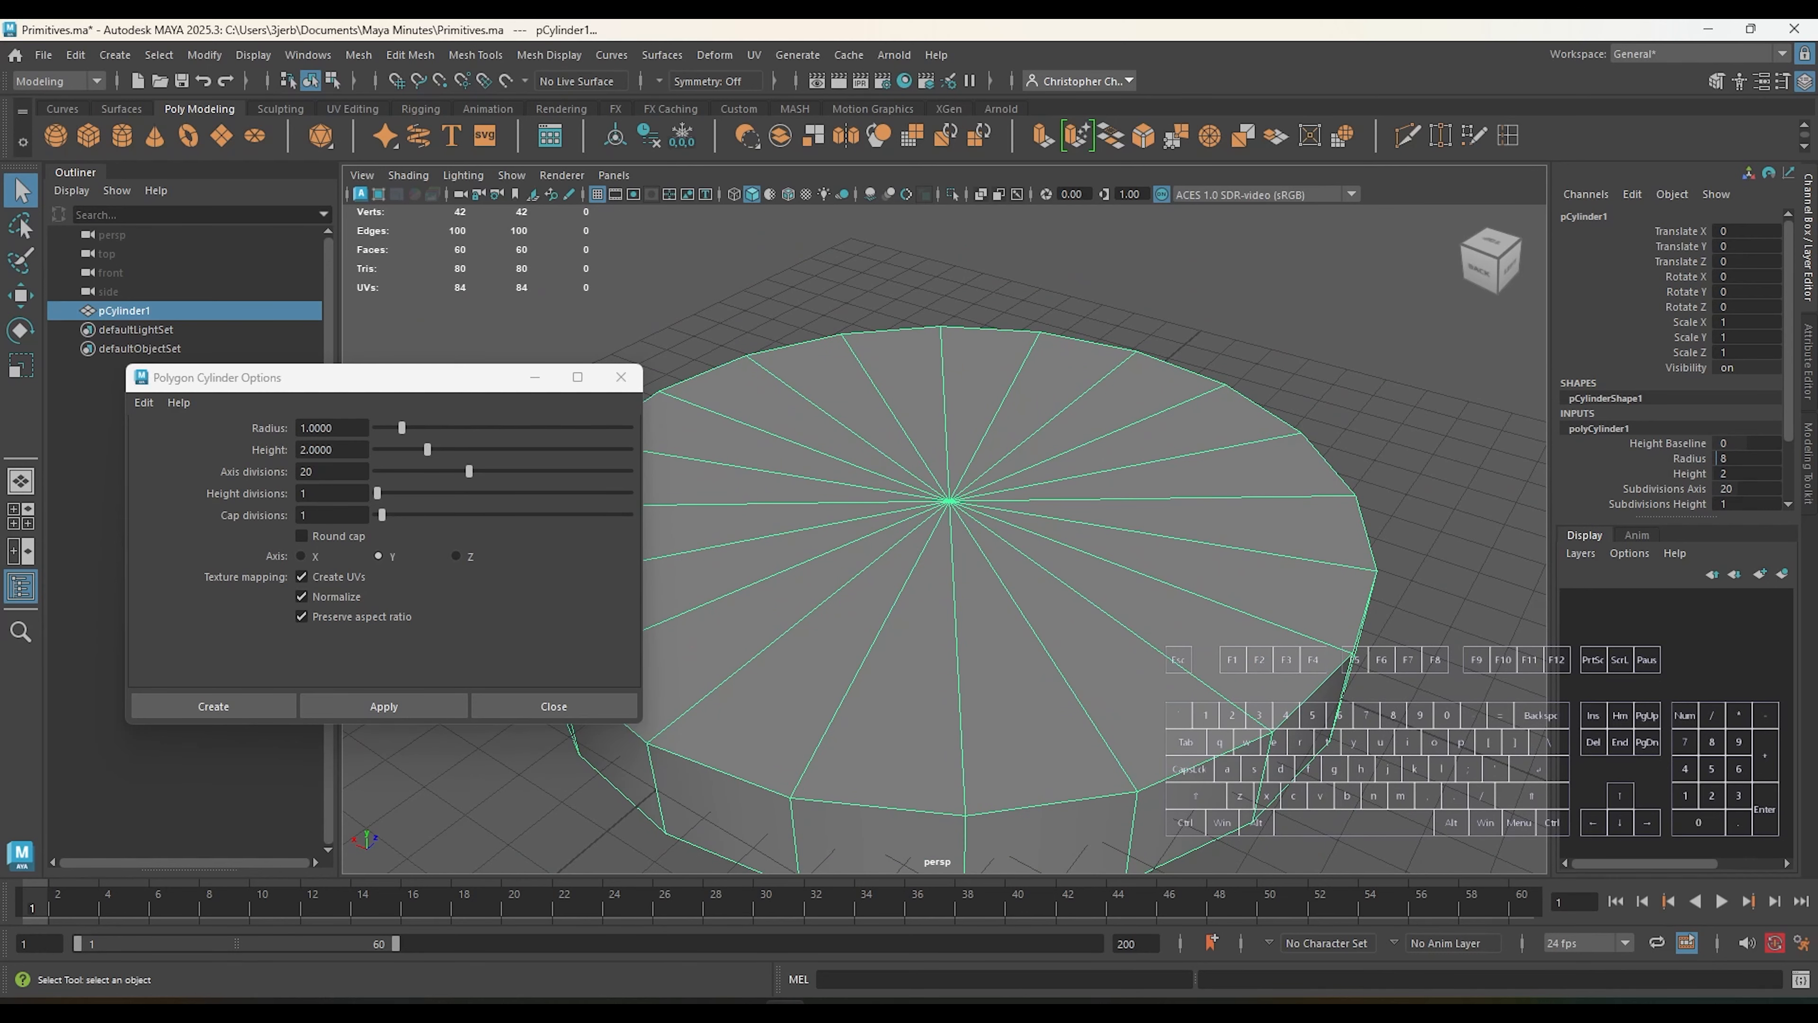
pyautogui.moveTo(1717, 458); pyautogui.dragTo(1713, 458)
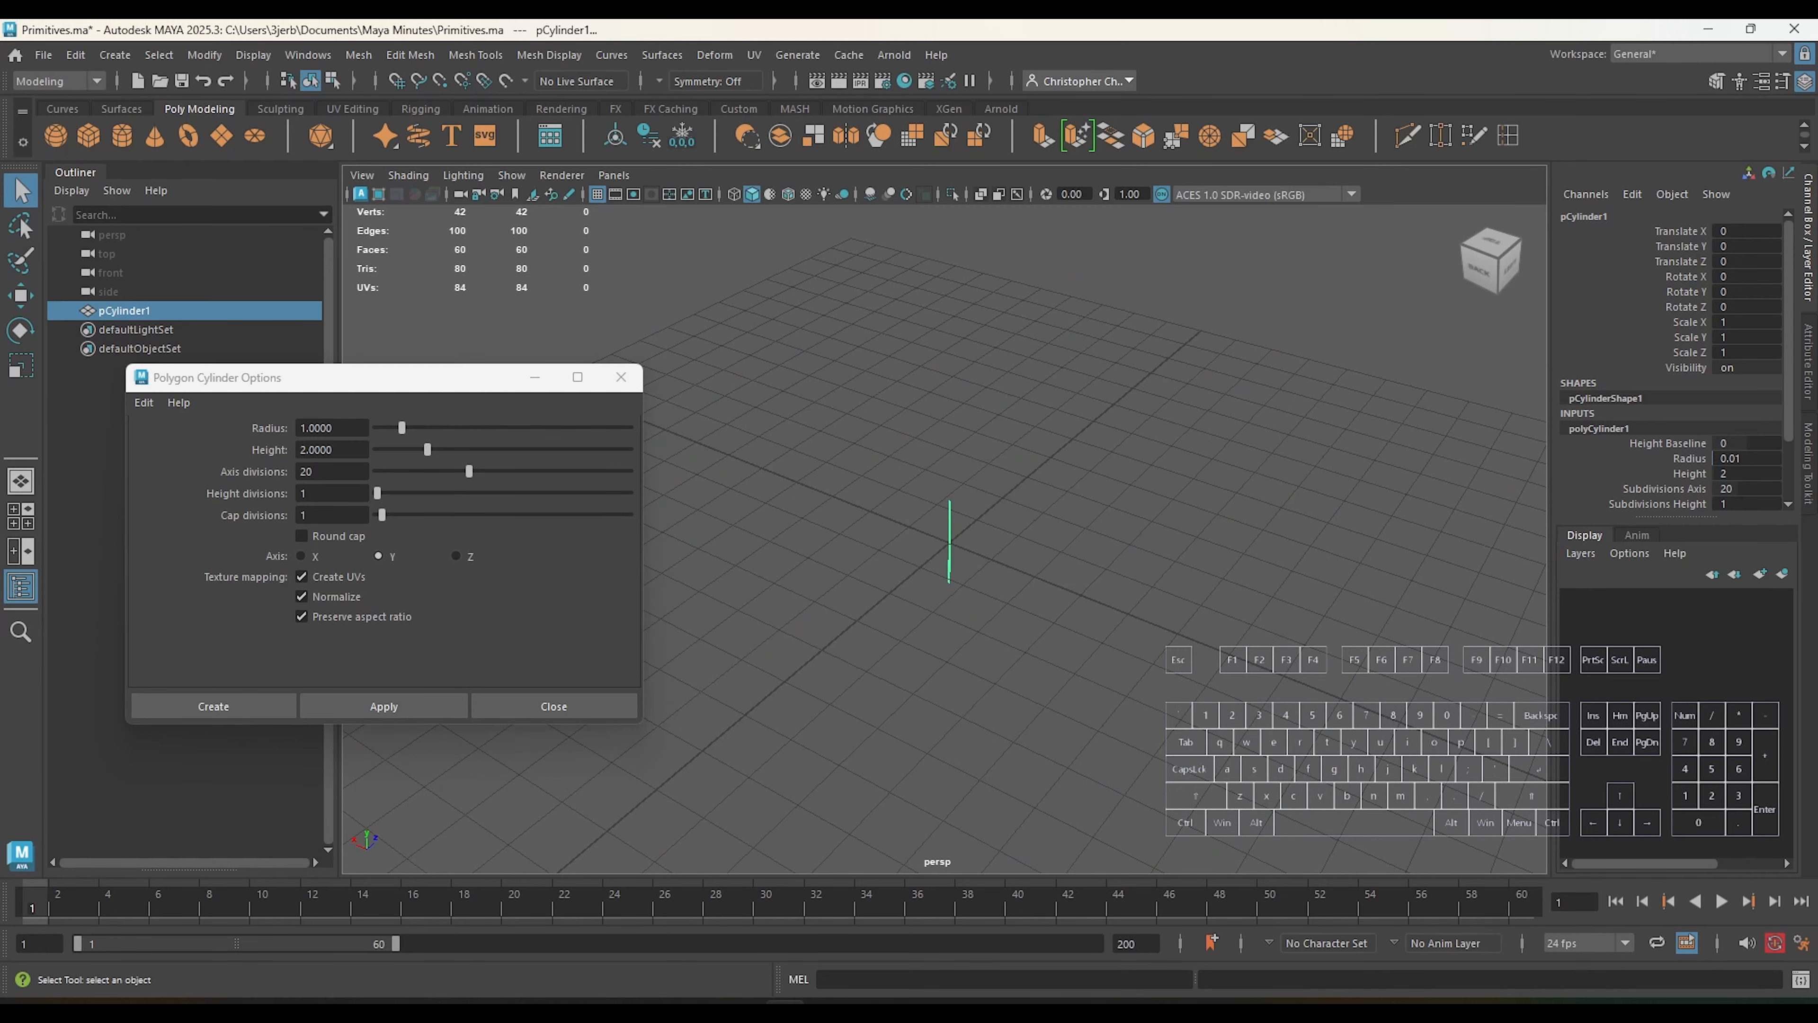
# Step: Set the cylinder's radius to 0.5 and deselect it
pyautogui.click(1732, 459)
pyautogui.write('0.5')
pyautogui.press('Return')
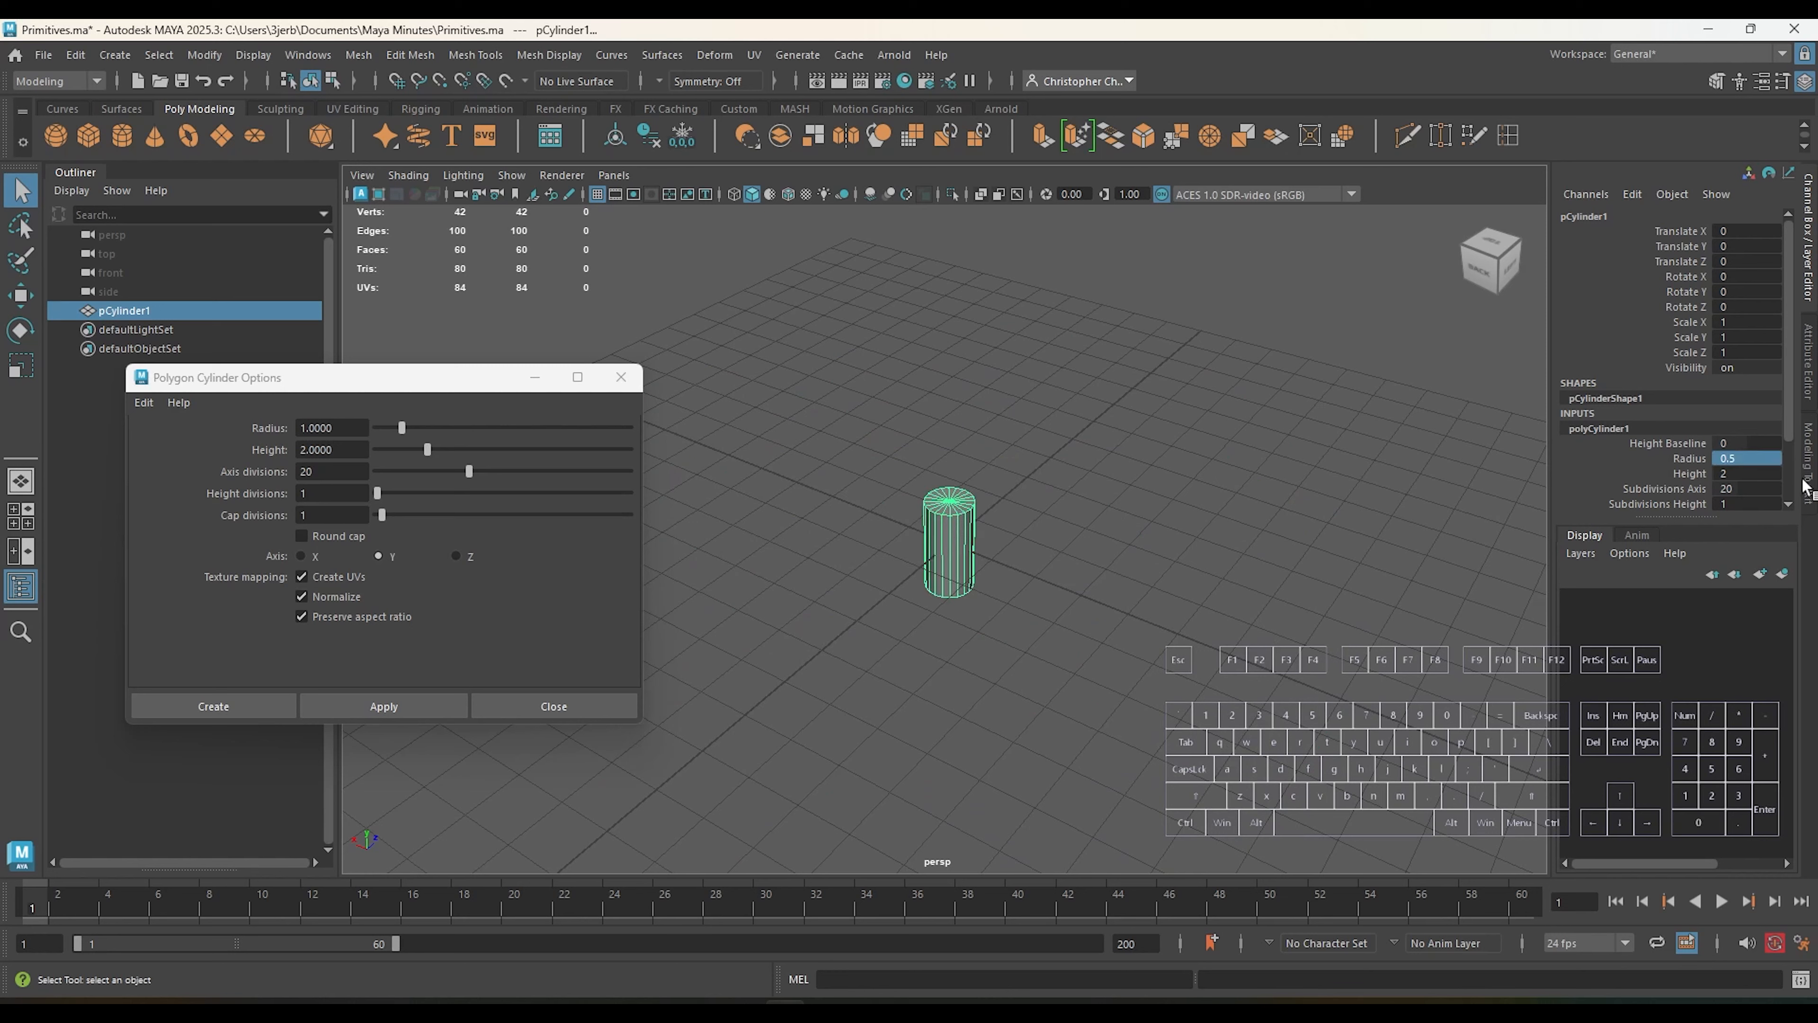
pyautogui.click(1233, 618)
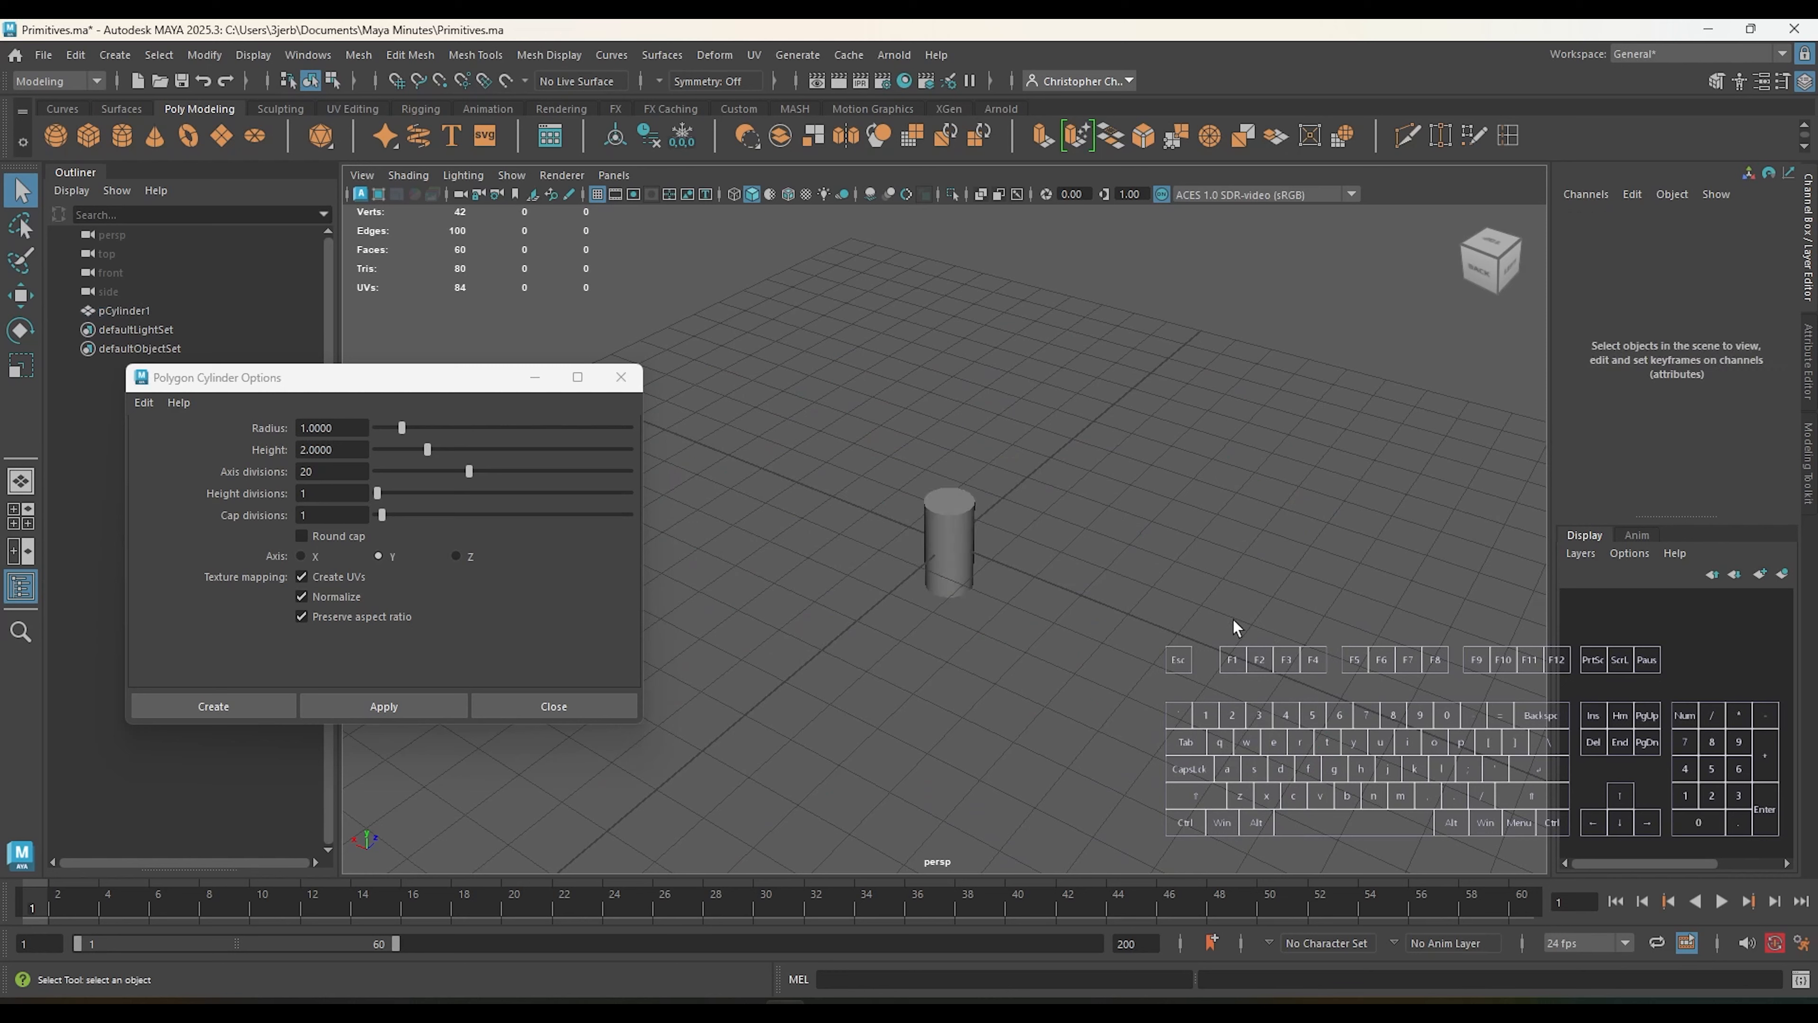
# Step: Undo the deselection and the cylinder's radius changes
pyautogui.hotkey('ctrl', 'z')
pyautogui.hotkey('ctrl', 'z')
pyautogui.hotkey('ctrl', 'z')
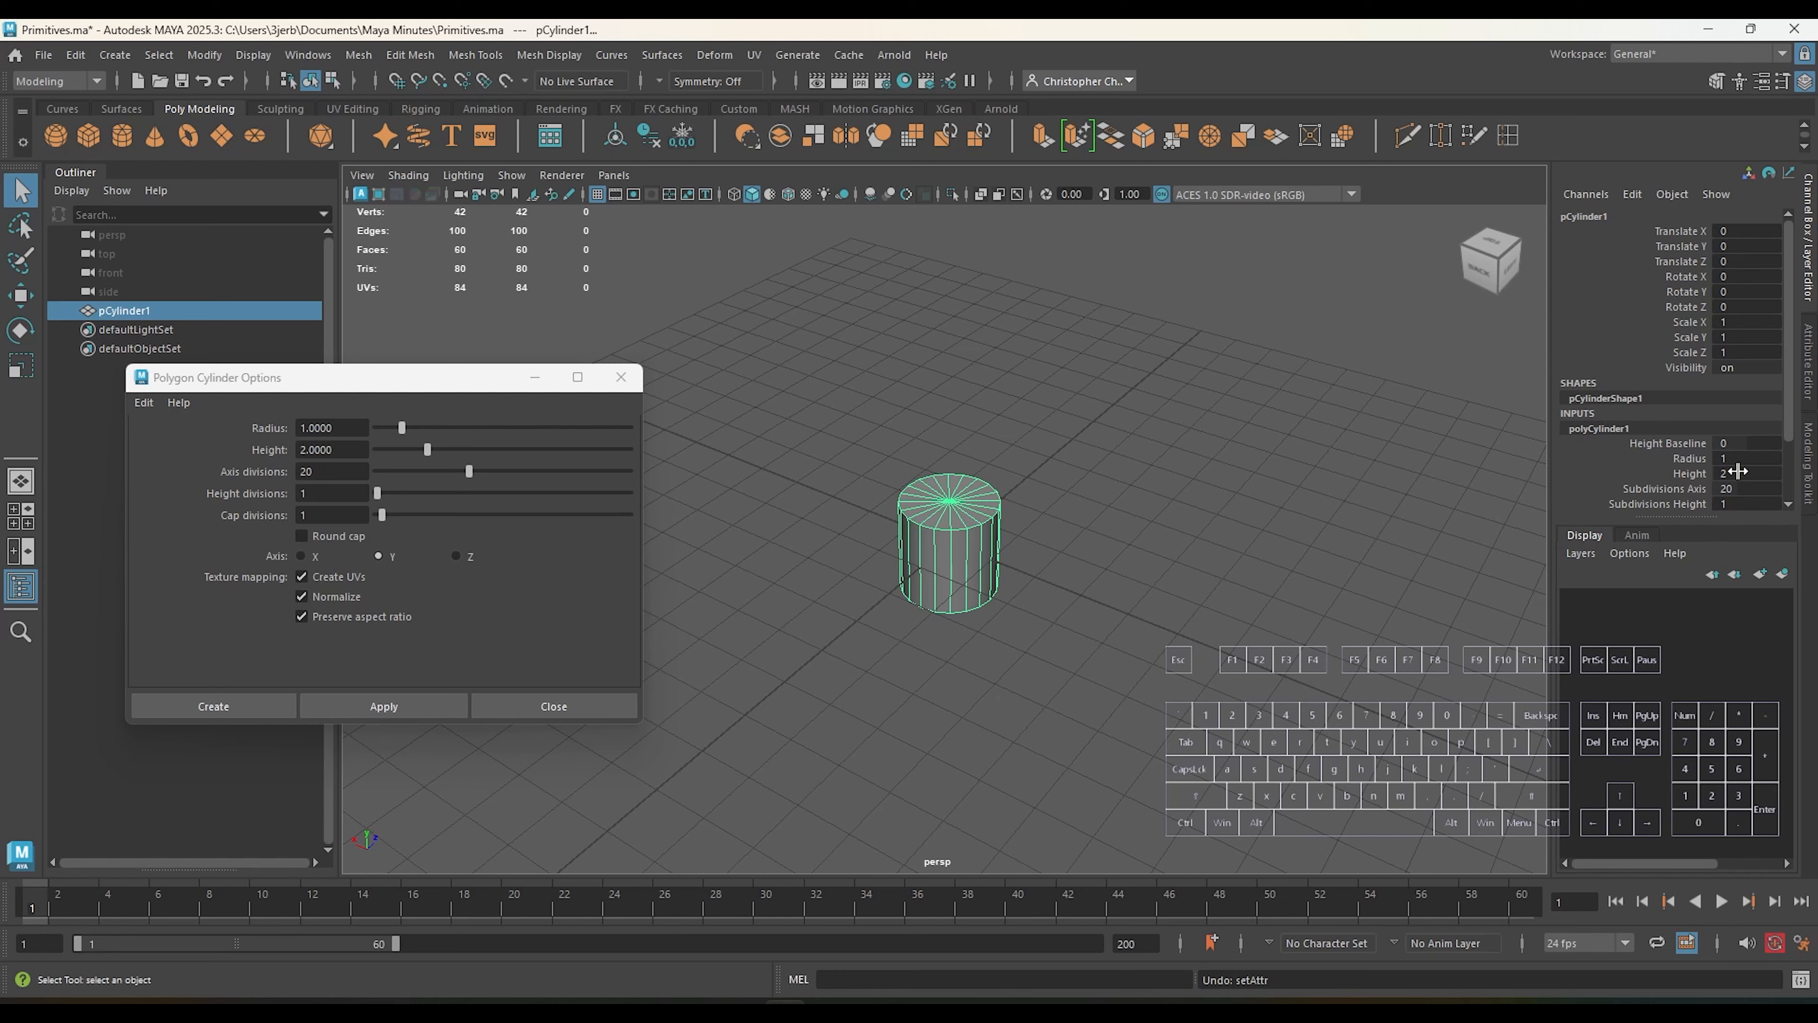
# Step: Try a height of 15 on the cylinder, and reduce the height to 0.01
pyautogui.click(1723, 471)
pyautogui.write('15')
pyautogui.press('Return')
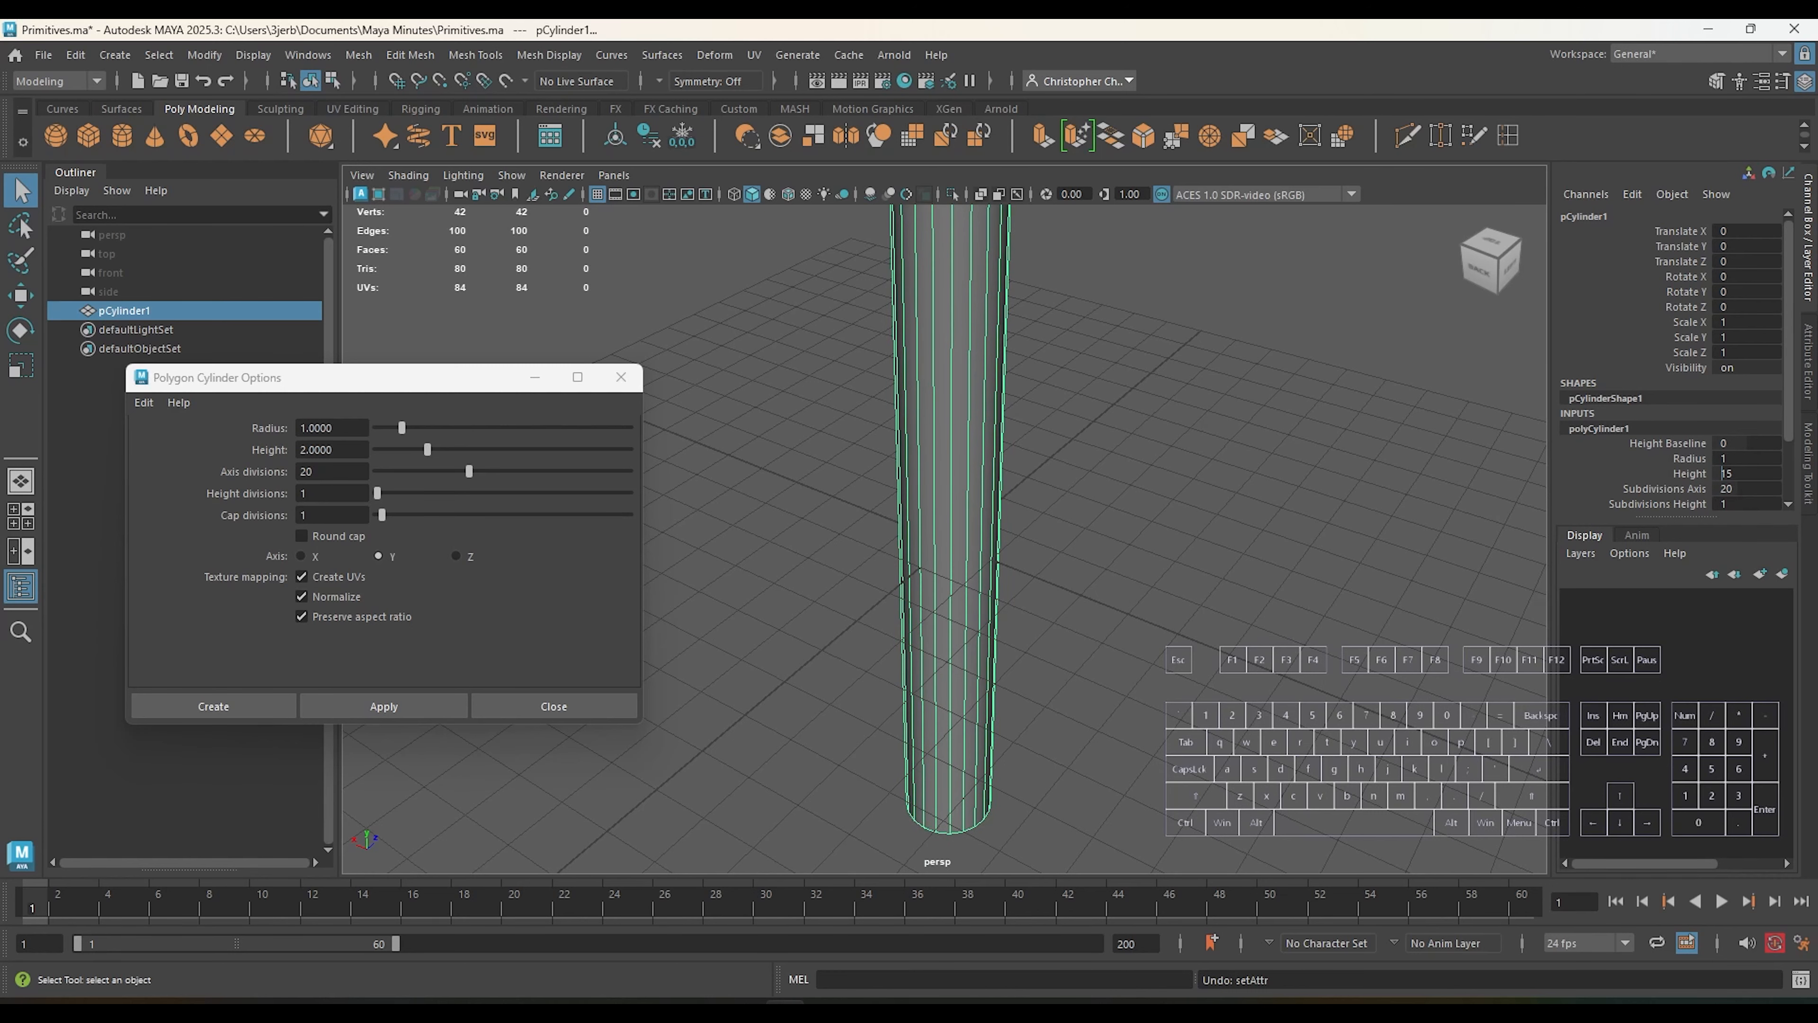
pyautogui.moveTo(1722, 474); pyautogui.dragTo(1713, 473)
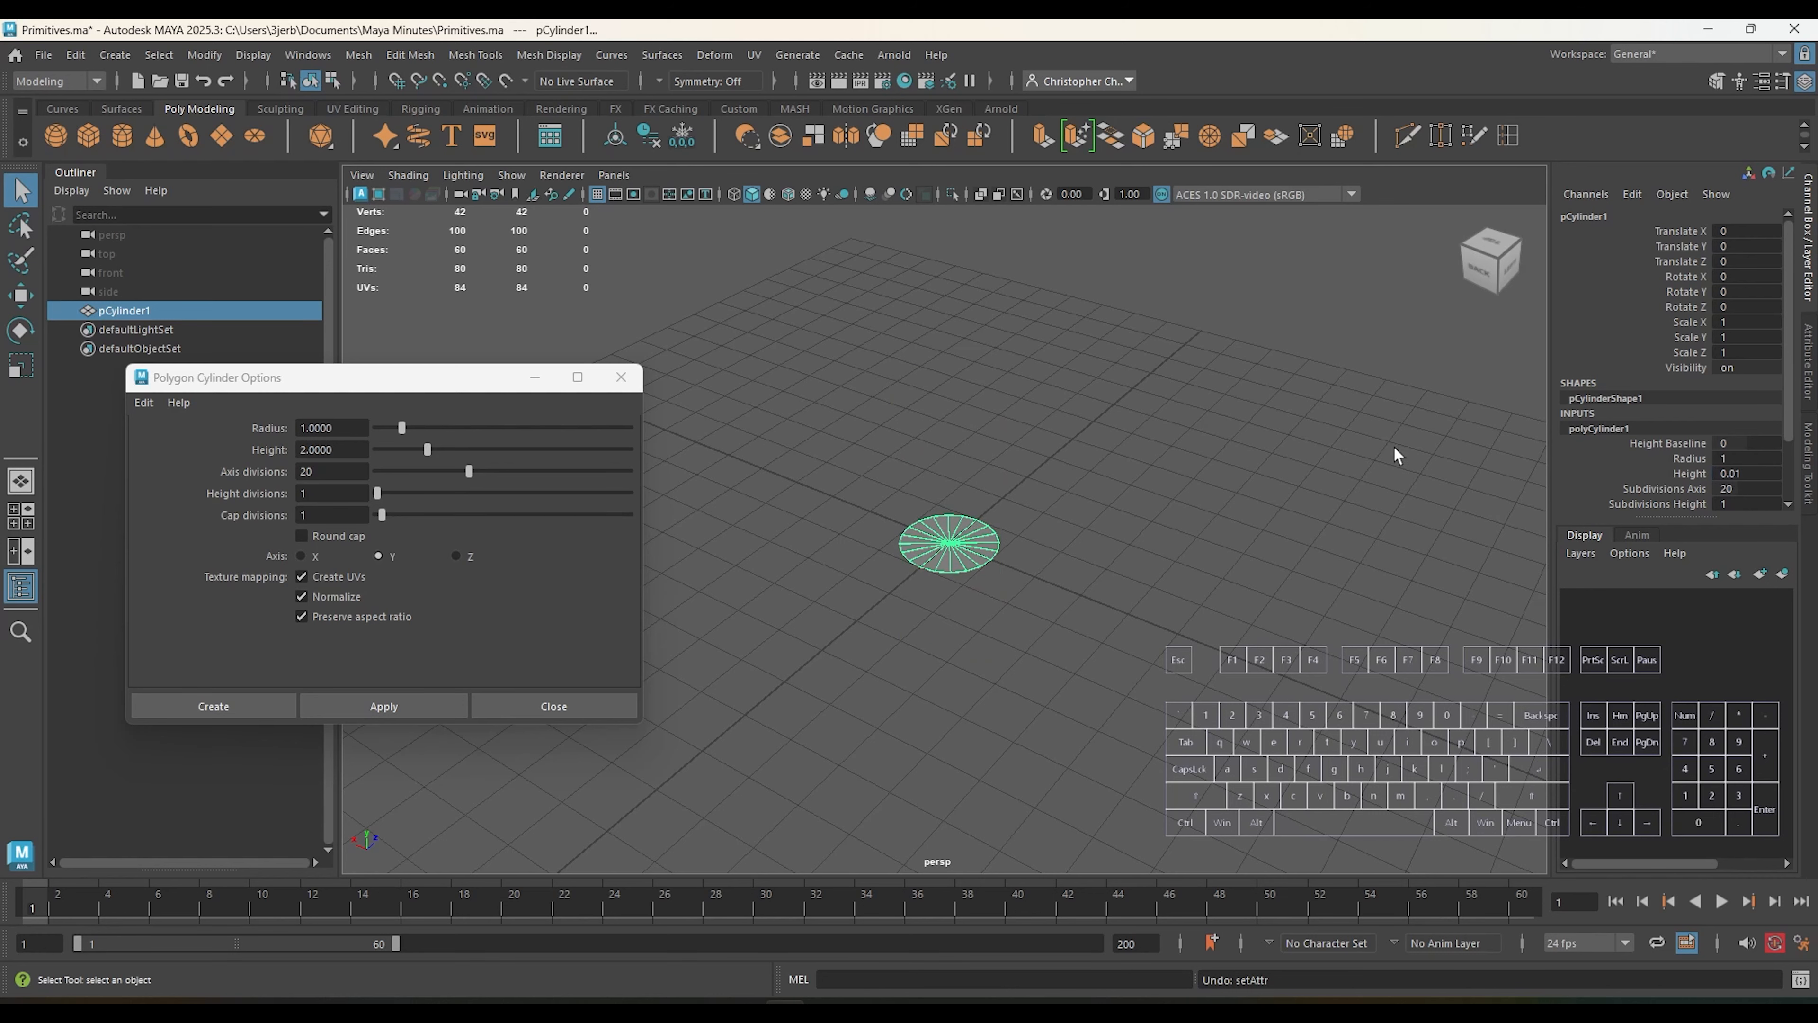
# Step: Examine the flattened cylinder's thin side edge up close and from low and high angles
pyautogui.scroll(10, 1146, 662)
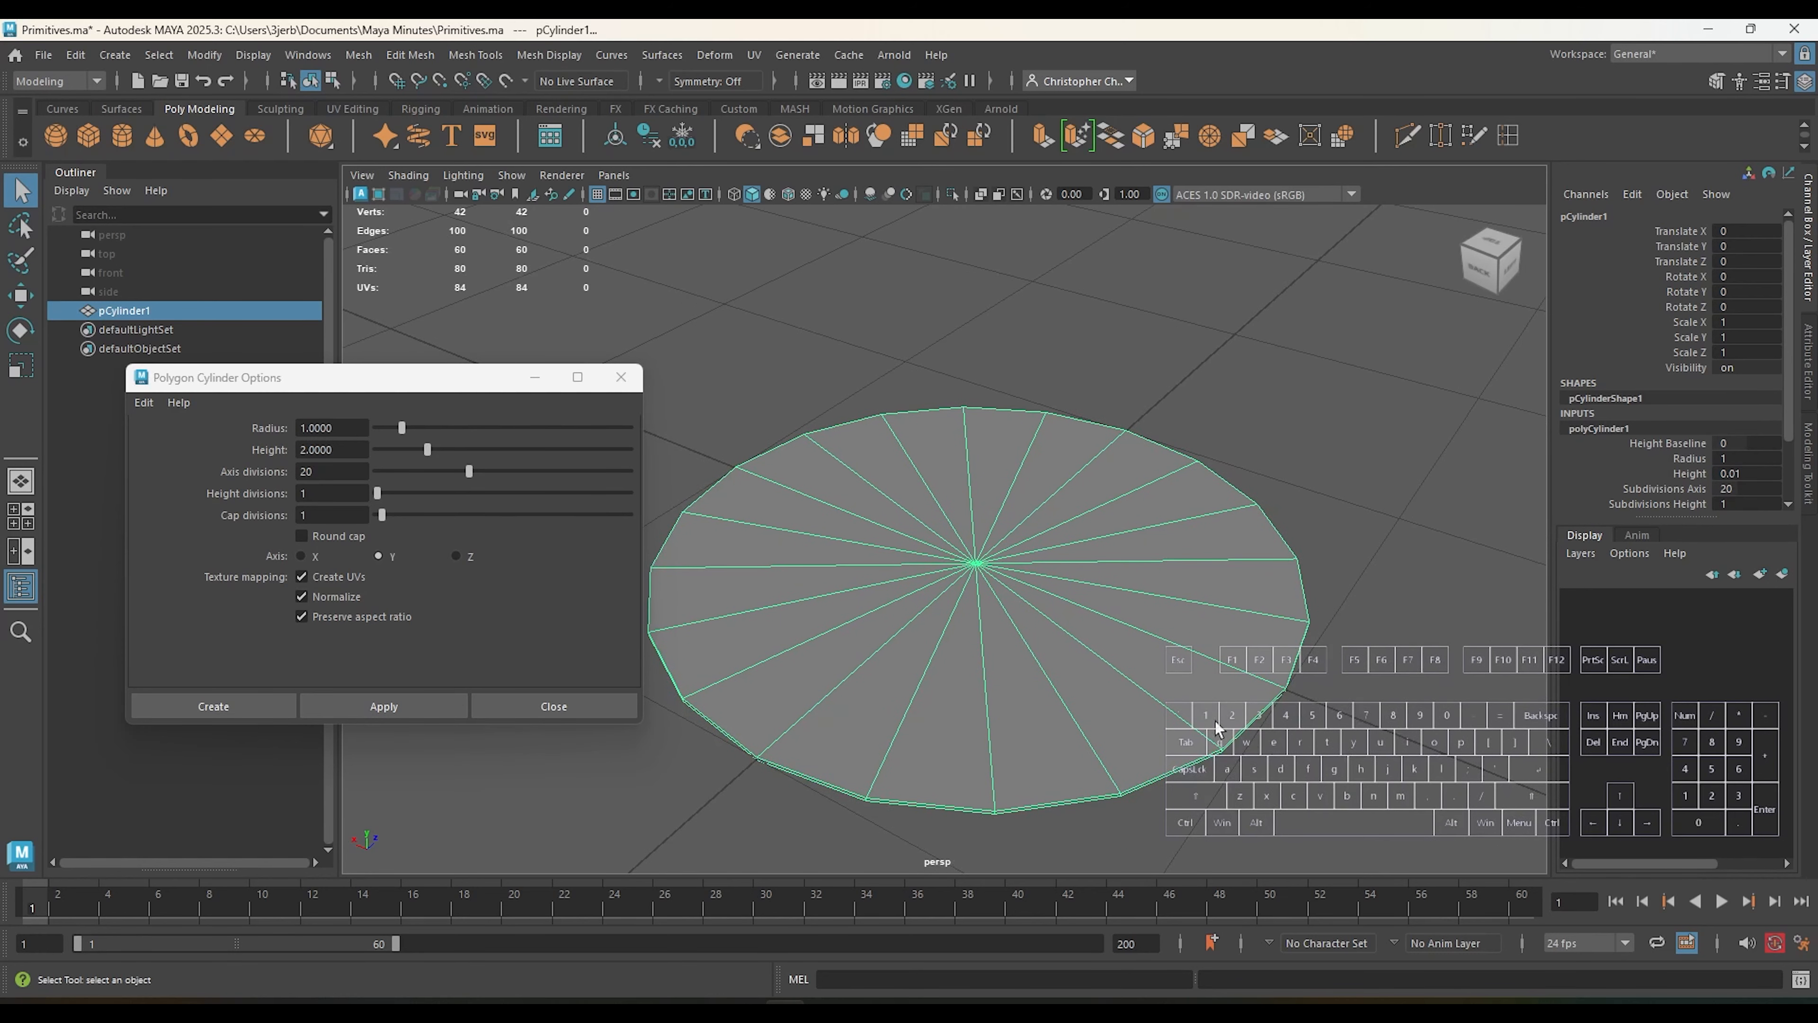
pyautogui.keyDown('alt'); pyautogui.moveTo(1217, 745); pyautogui.dragTo(1231, 717); pyautogui.keyUp('alt')
pyautogui.keyDown('alt'); pyautogui.moveTo(1157, 456); pyautogui.dragTo(1137, 502, button='middle'); pyautogui.keyUp('alt')
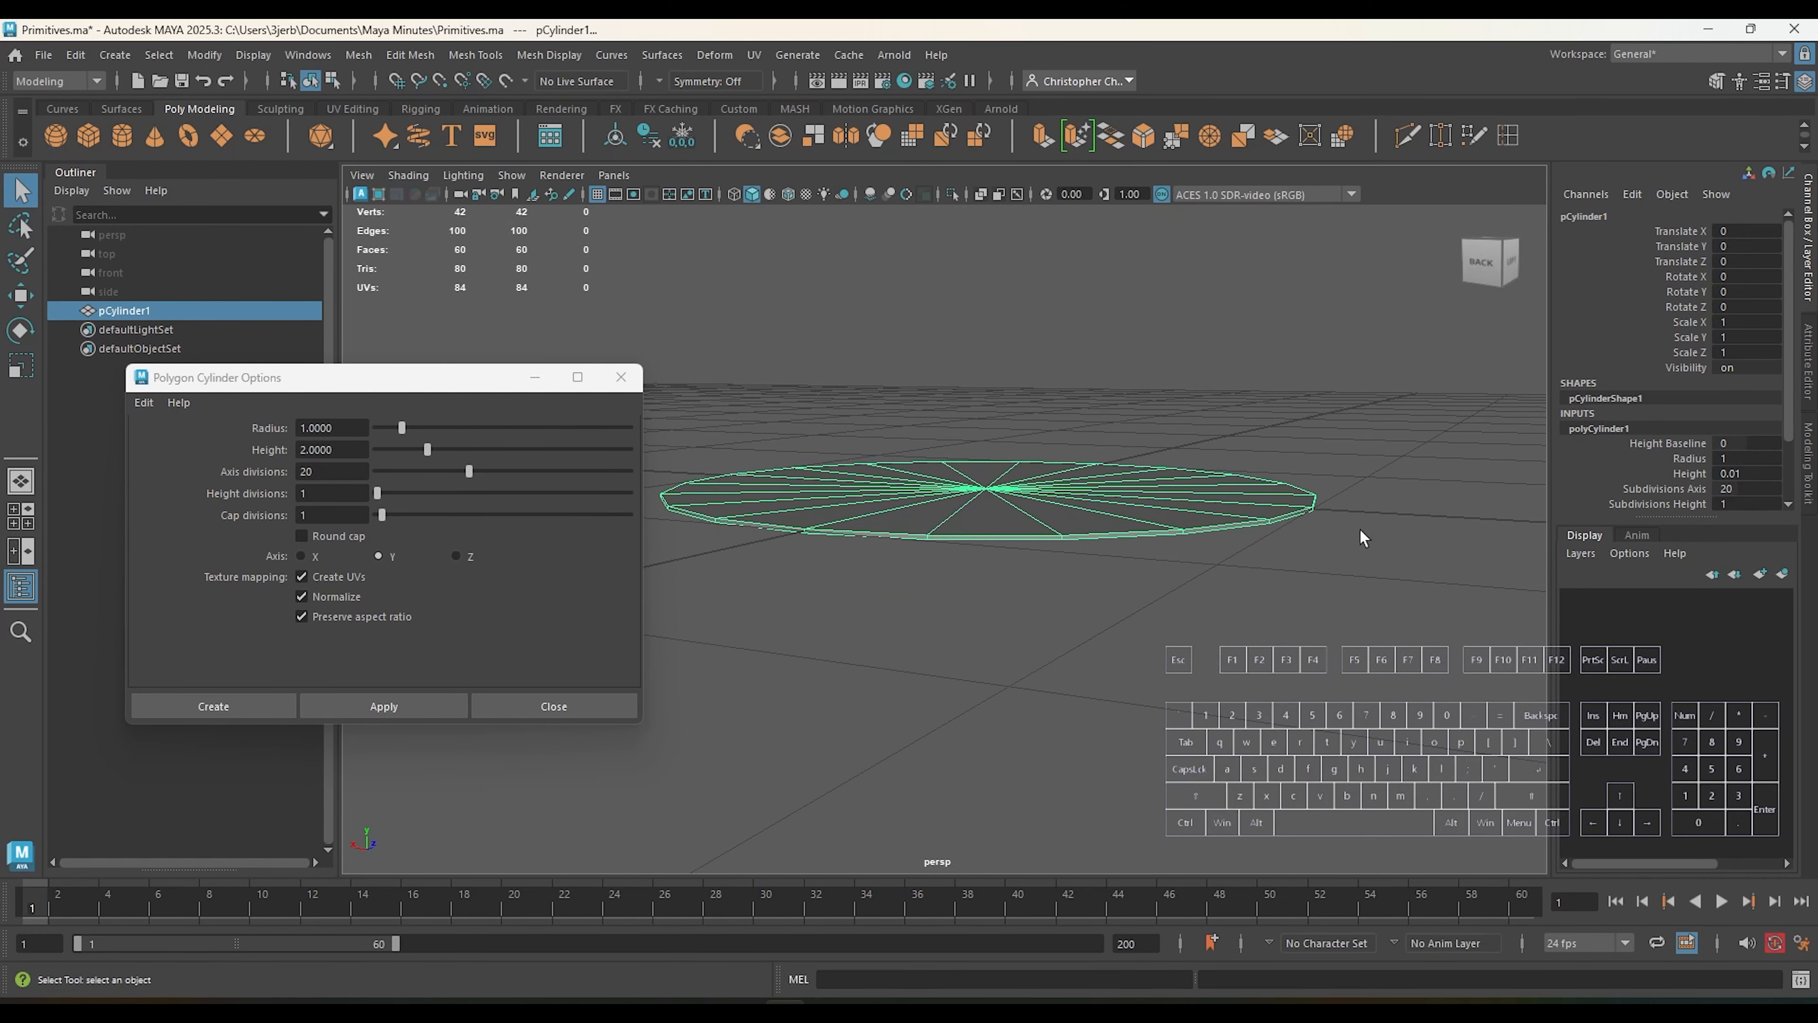
pyautogui.scroll(5, 1359, 529)
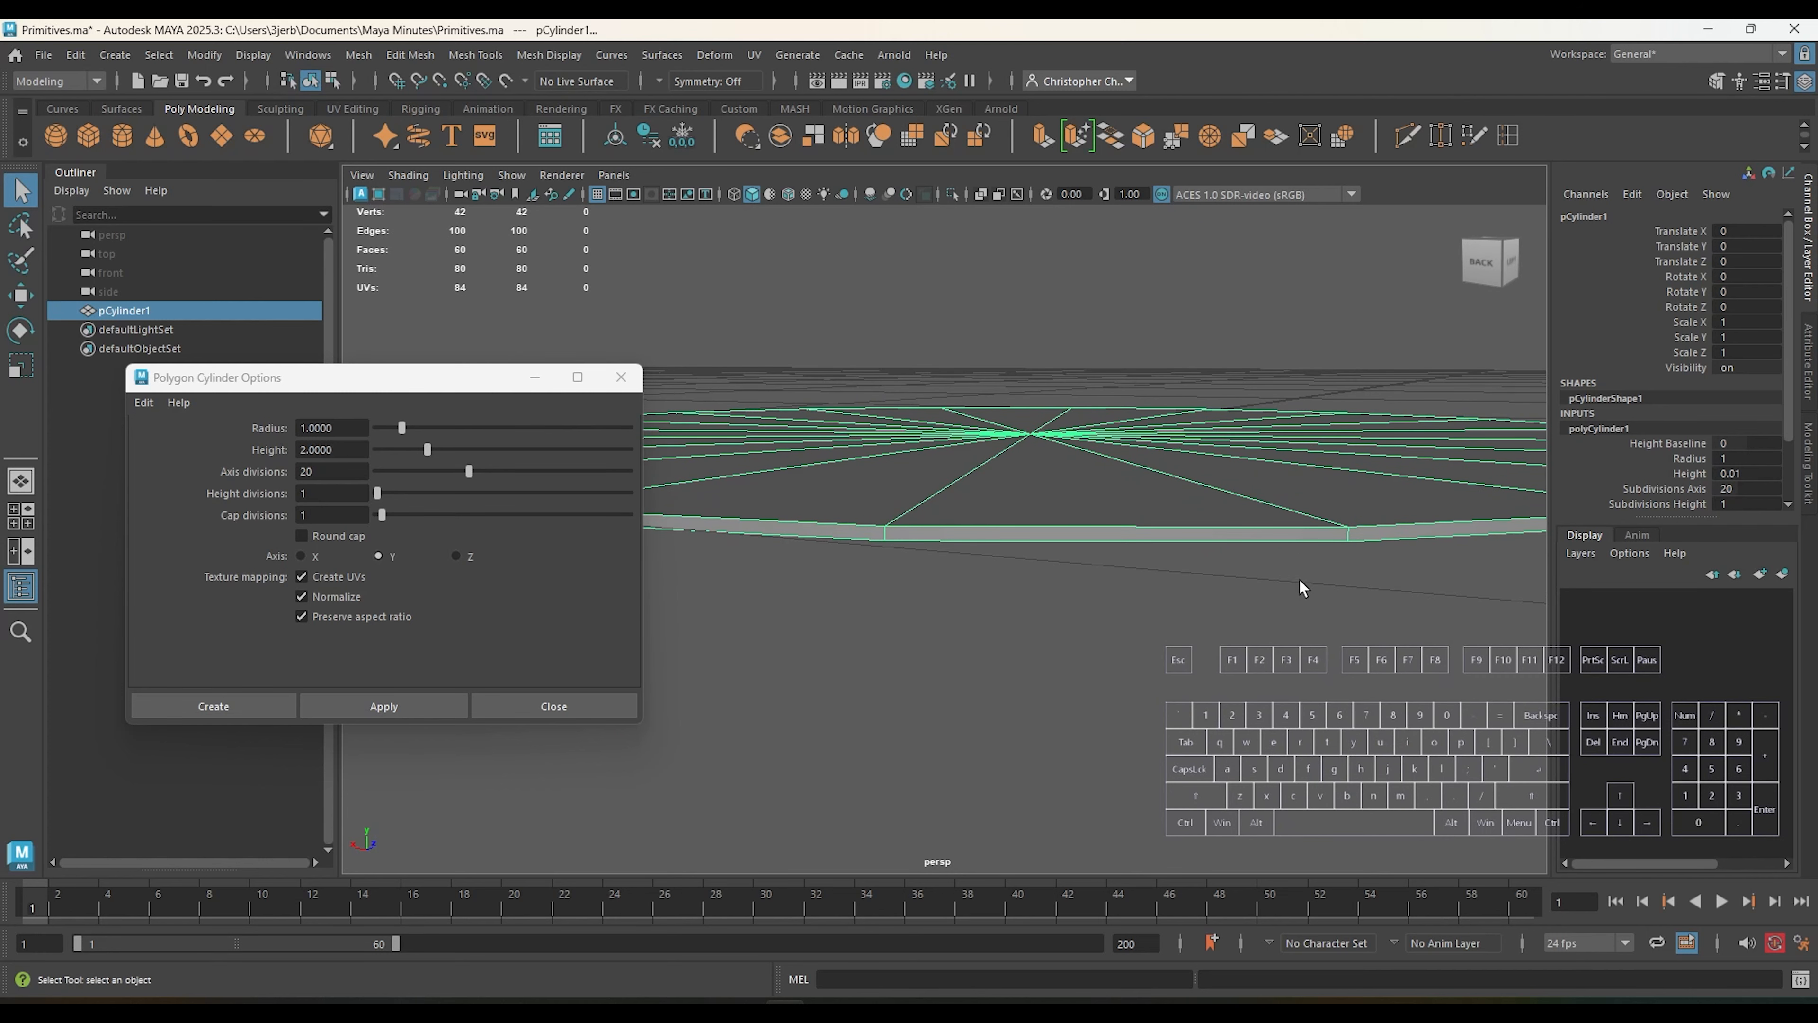
pyautogui.scroll(3, 1051, 597)
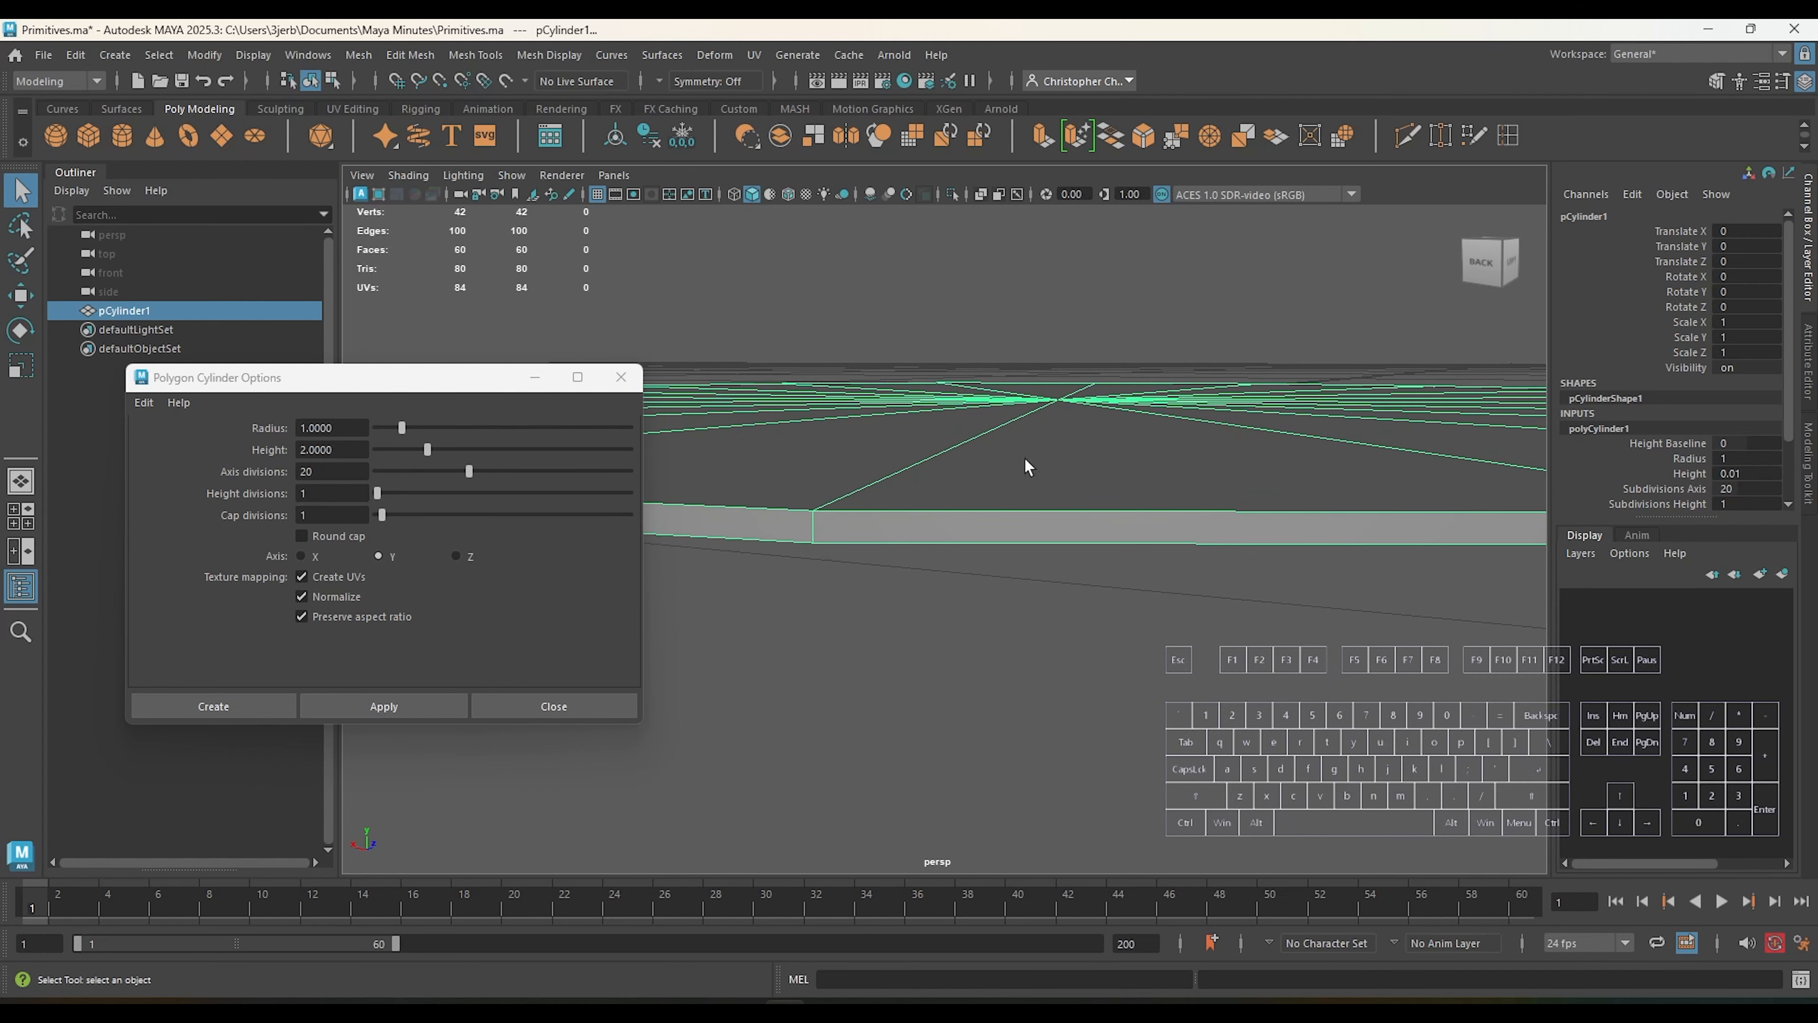
pyautogui.moveTo(1148, 616)
pyautogui.keyDown('alt'); pyautogui.mouseDown()
pyautogui.moveTo(1144, 594)
pyautogui.moveTo(1138, 631)
pyautogui.mouseUp(); pyautogui.keyUp('alt')
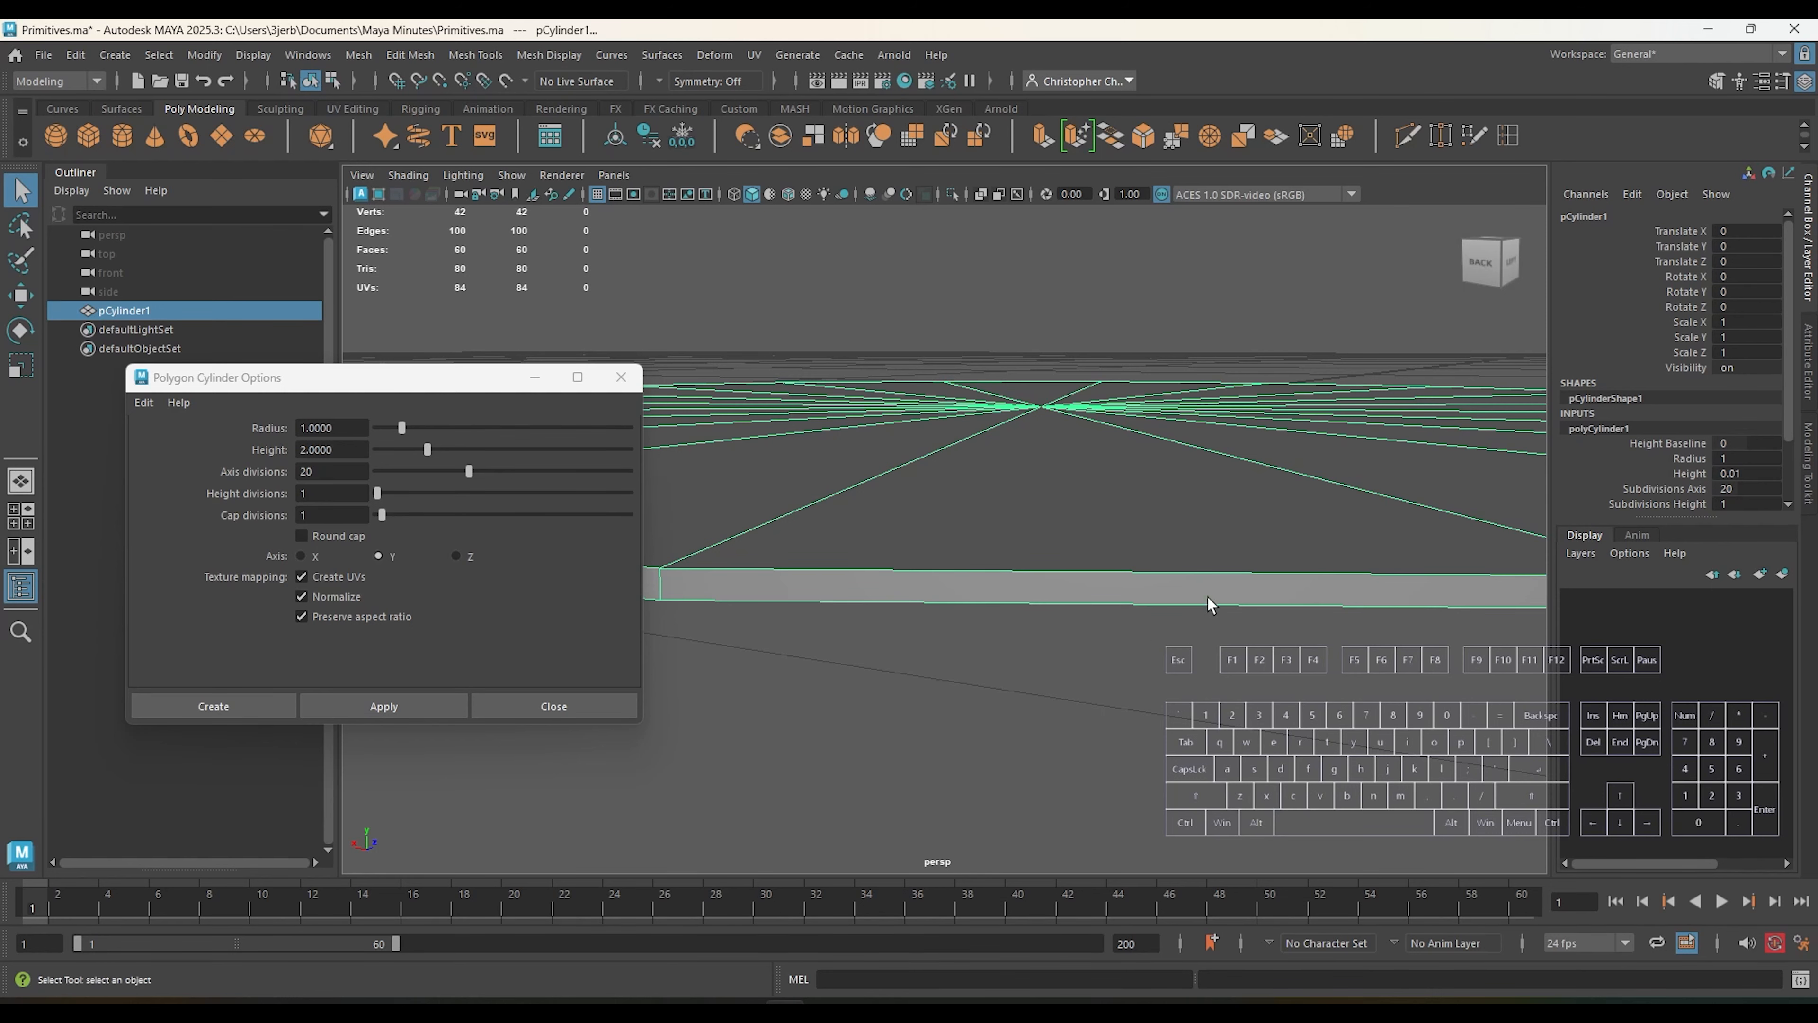
pyautogui.keyDown('alt'); pyautogui.moveTo(1208, 597); pyautogui.dragTo(1173, 668); pyautogui.keyUp('alt')
# Step: Undo the cylinder's height changes
pyautogui.scroll(-3, 1173, 669)
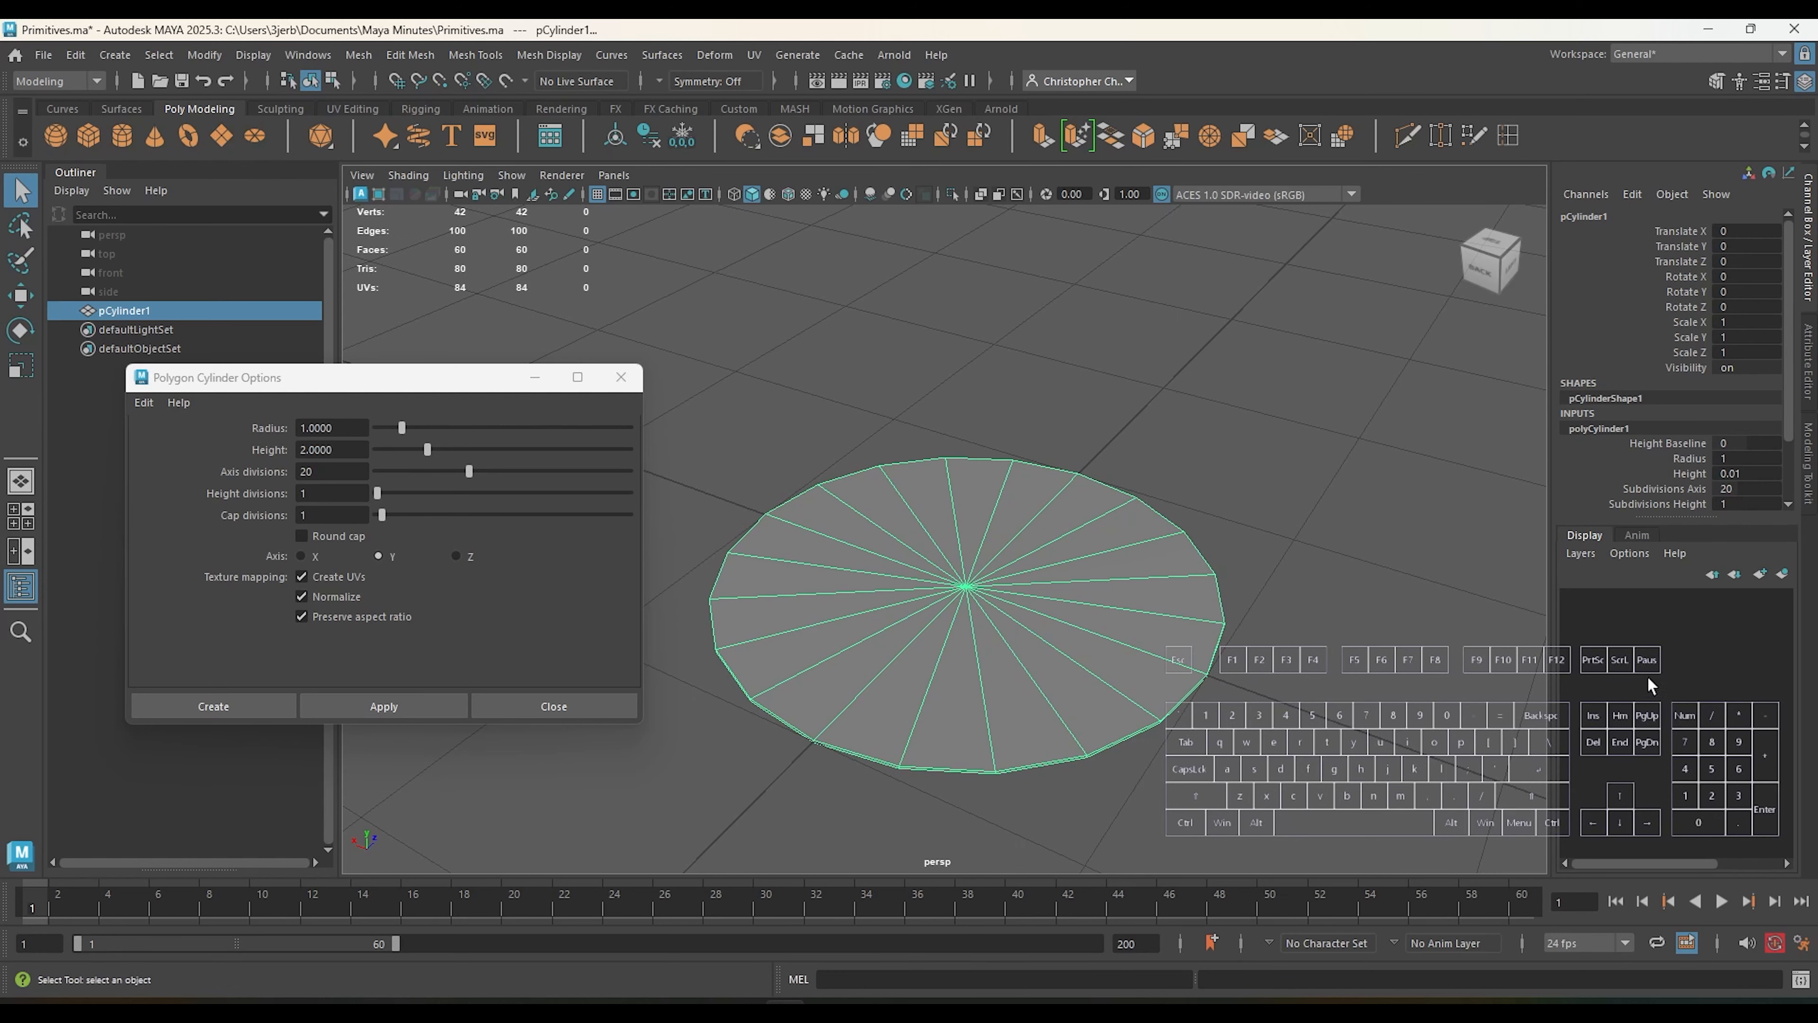
pyautogui.hotkey('ctrl', 'z')
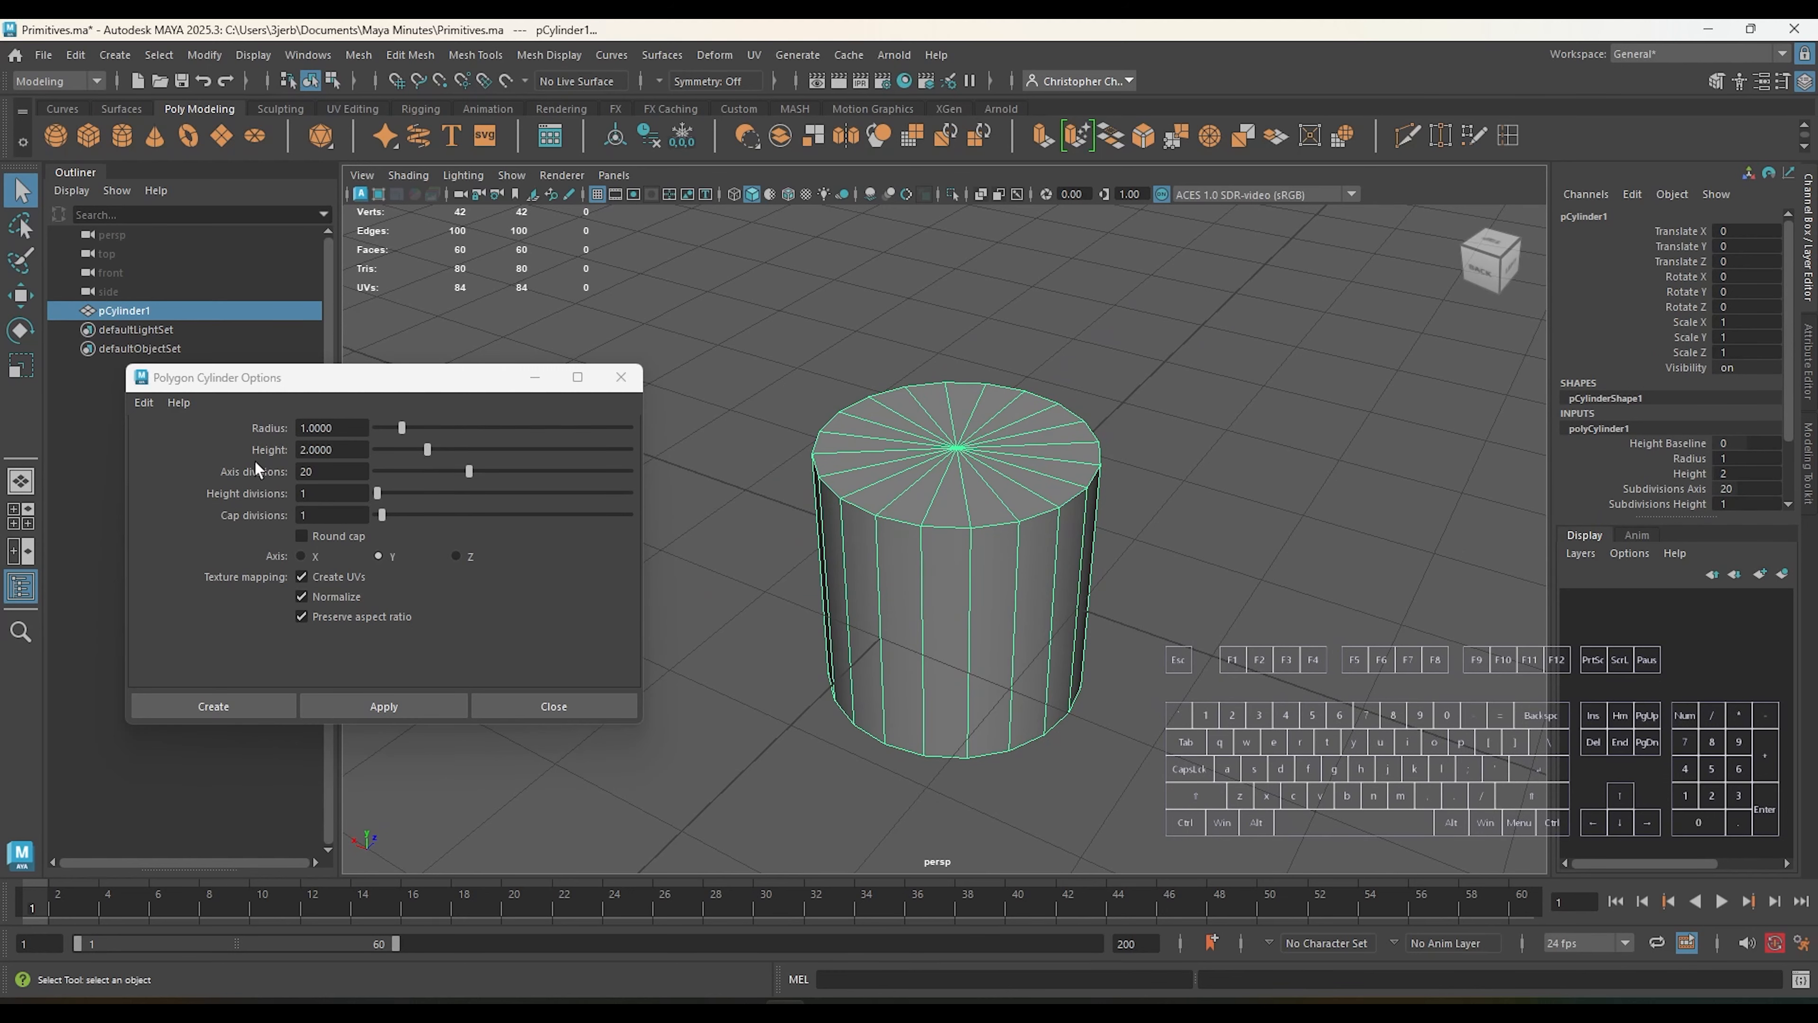
pyautogui.scroll(-3, 1214, 595)
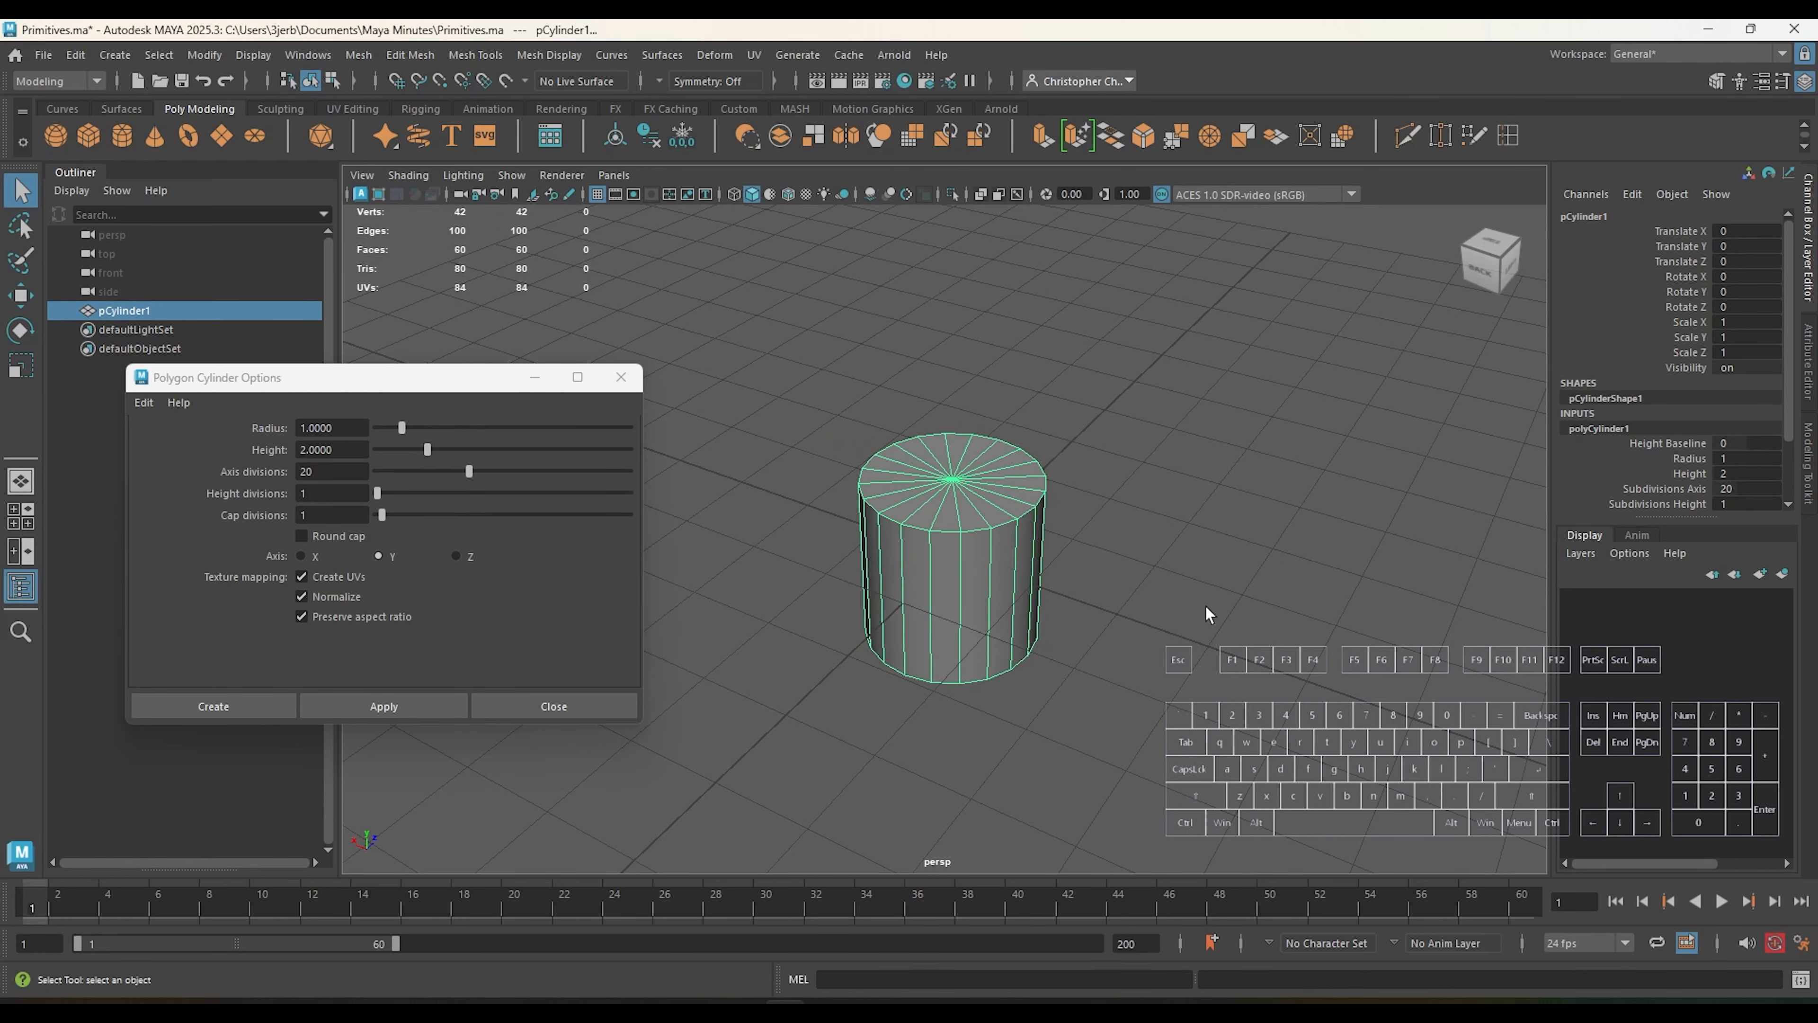
# Step: Set the axis divisions in the cylinder creation options to 21 and reselect the existing cylinder
pyautogui.click(457, 474)
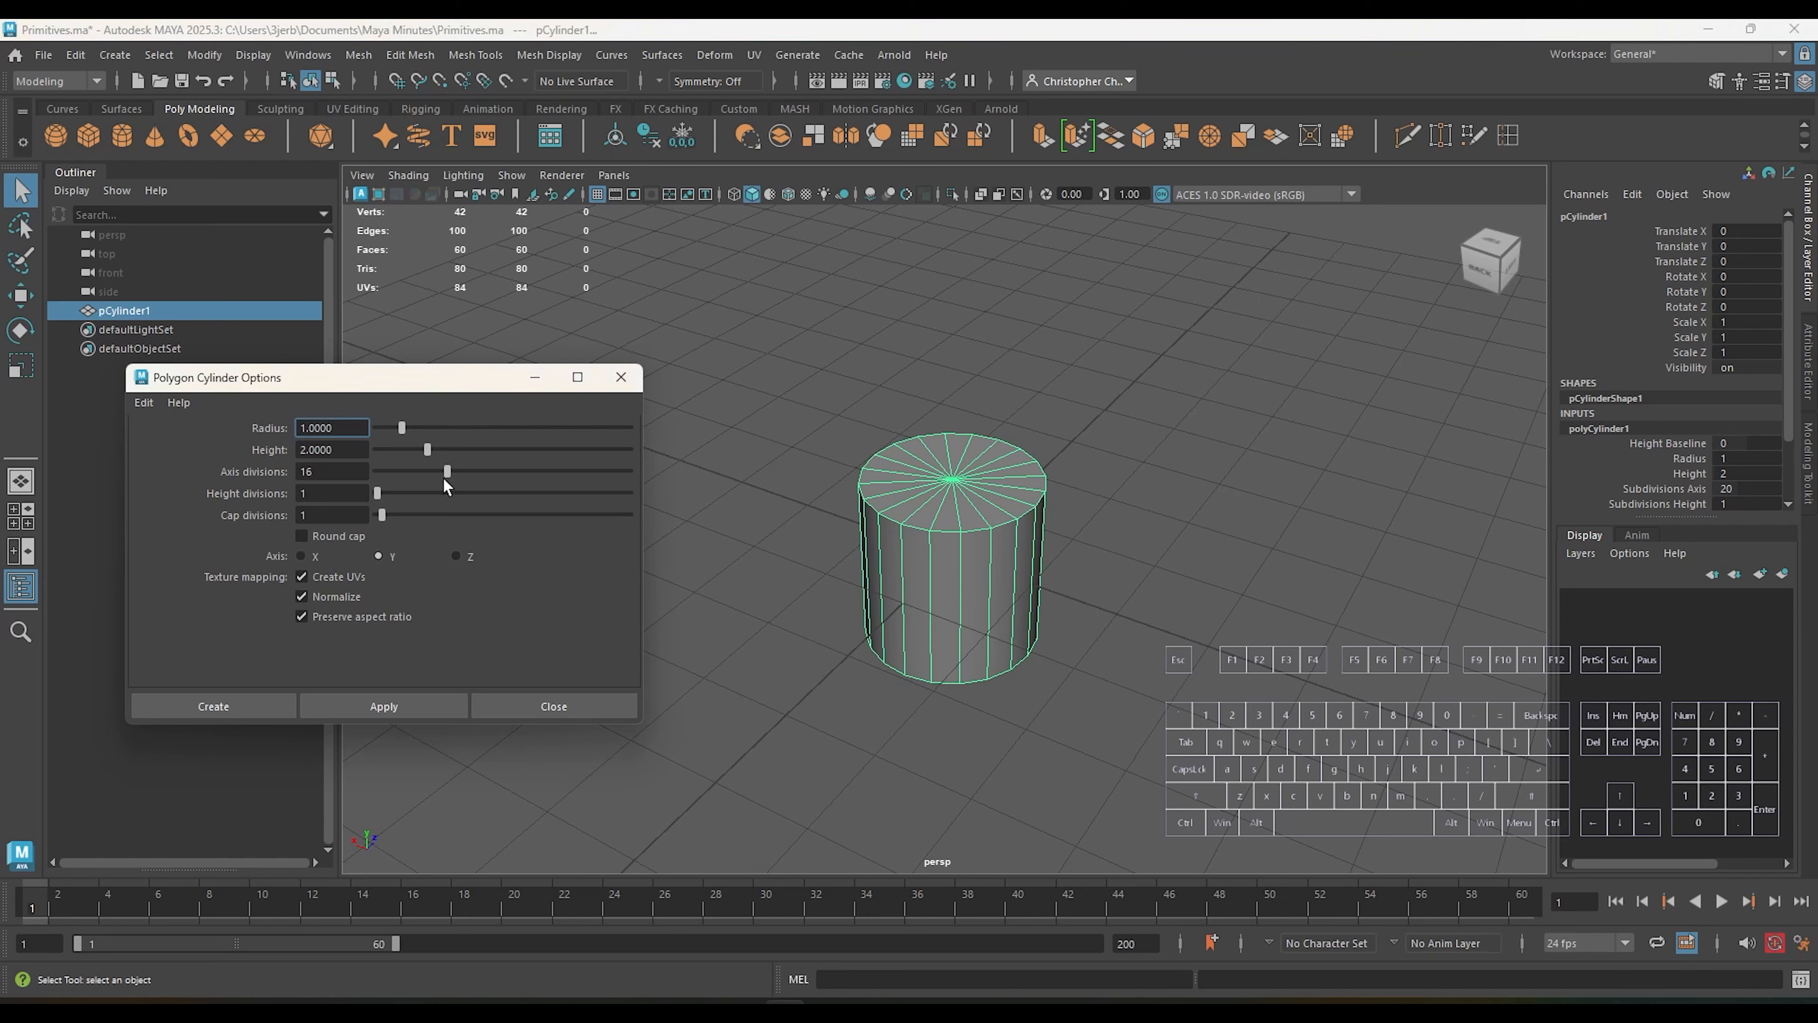
pyautogui.moveTo(469, 473); pyautogui.dragTo(473, 473)
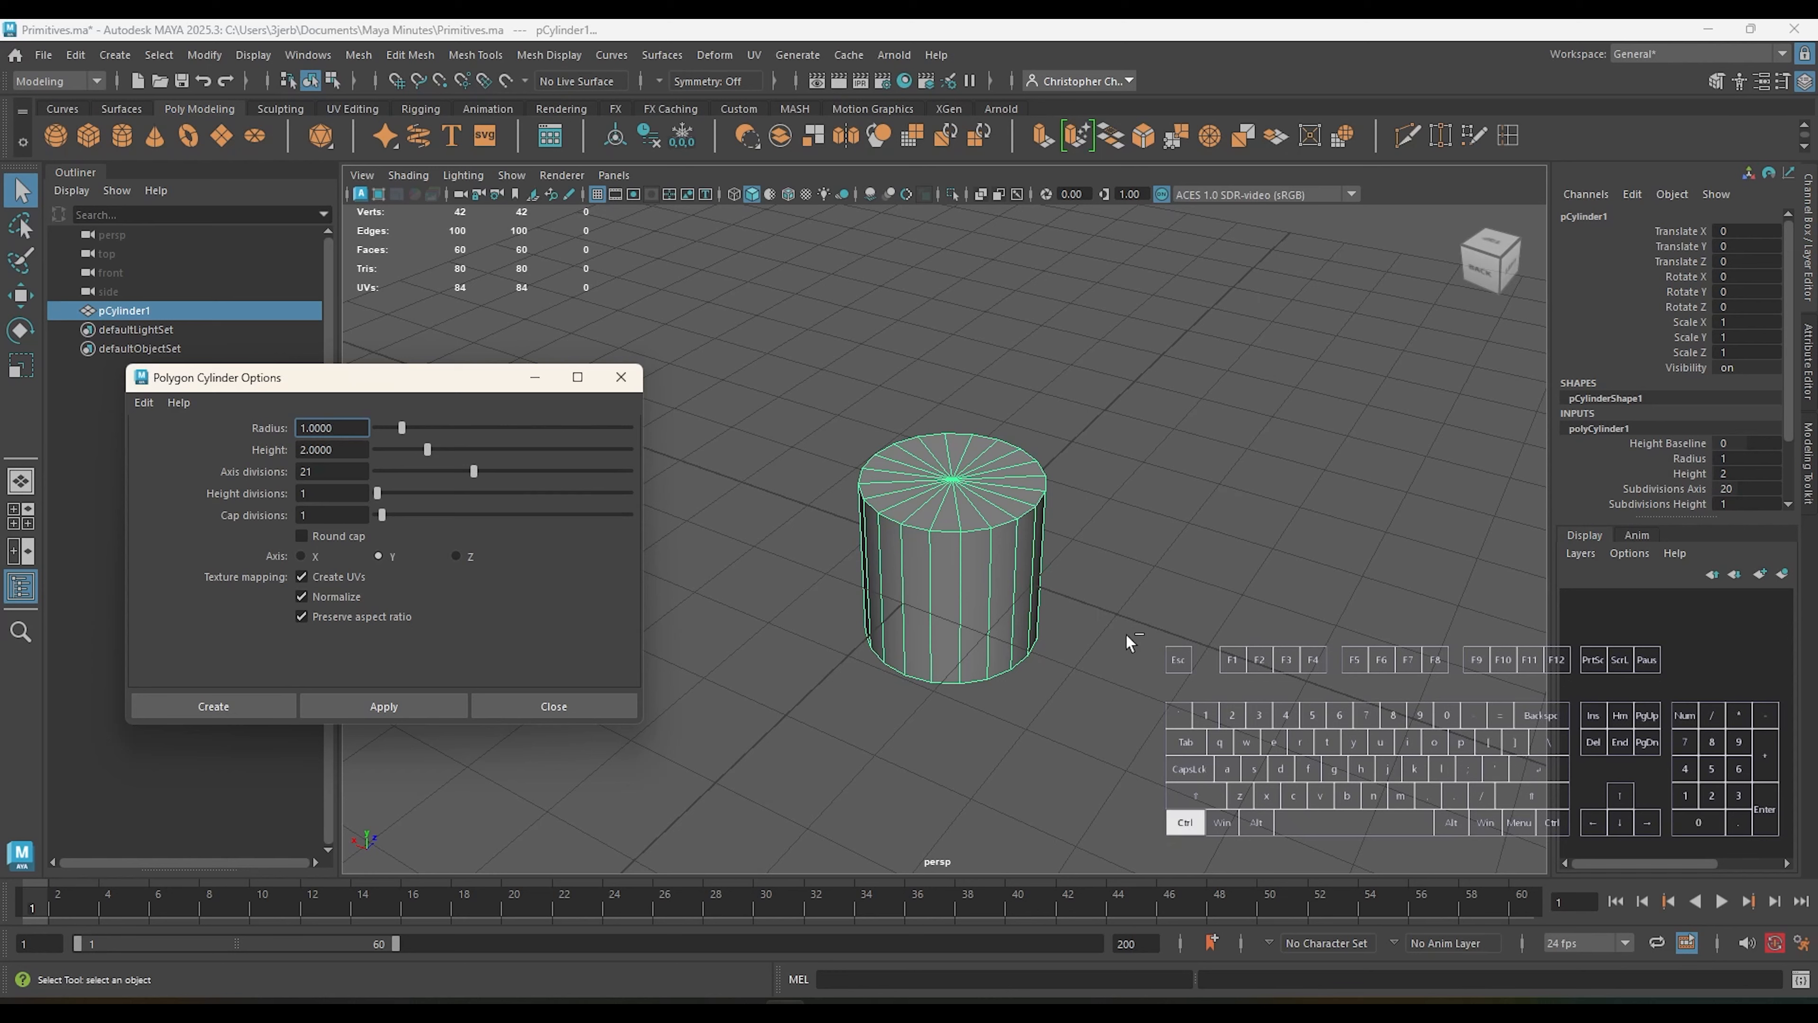
pyautogui.click(1196, 598)
pyautogui.click(1017, 559)
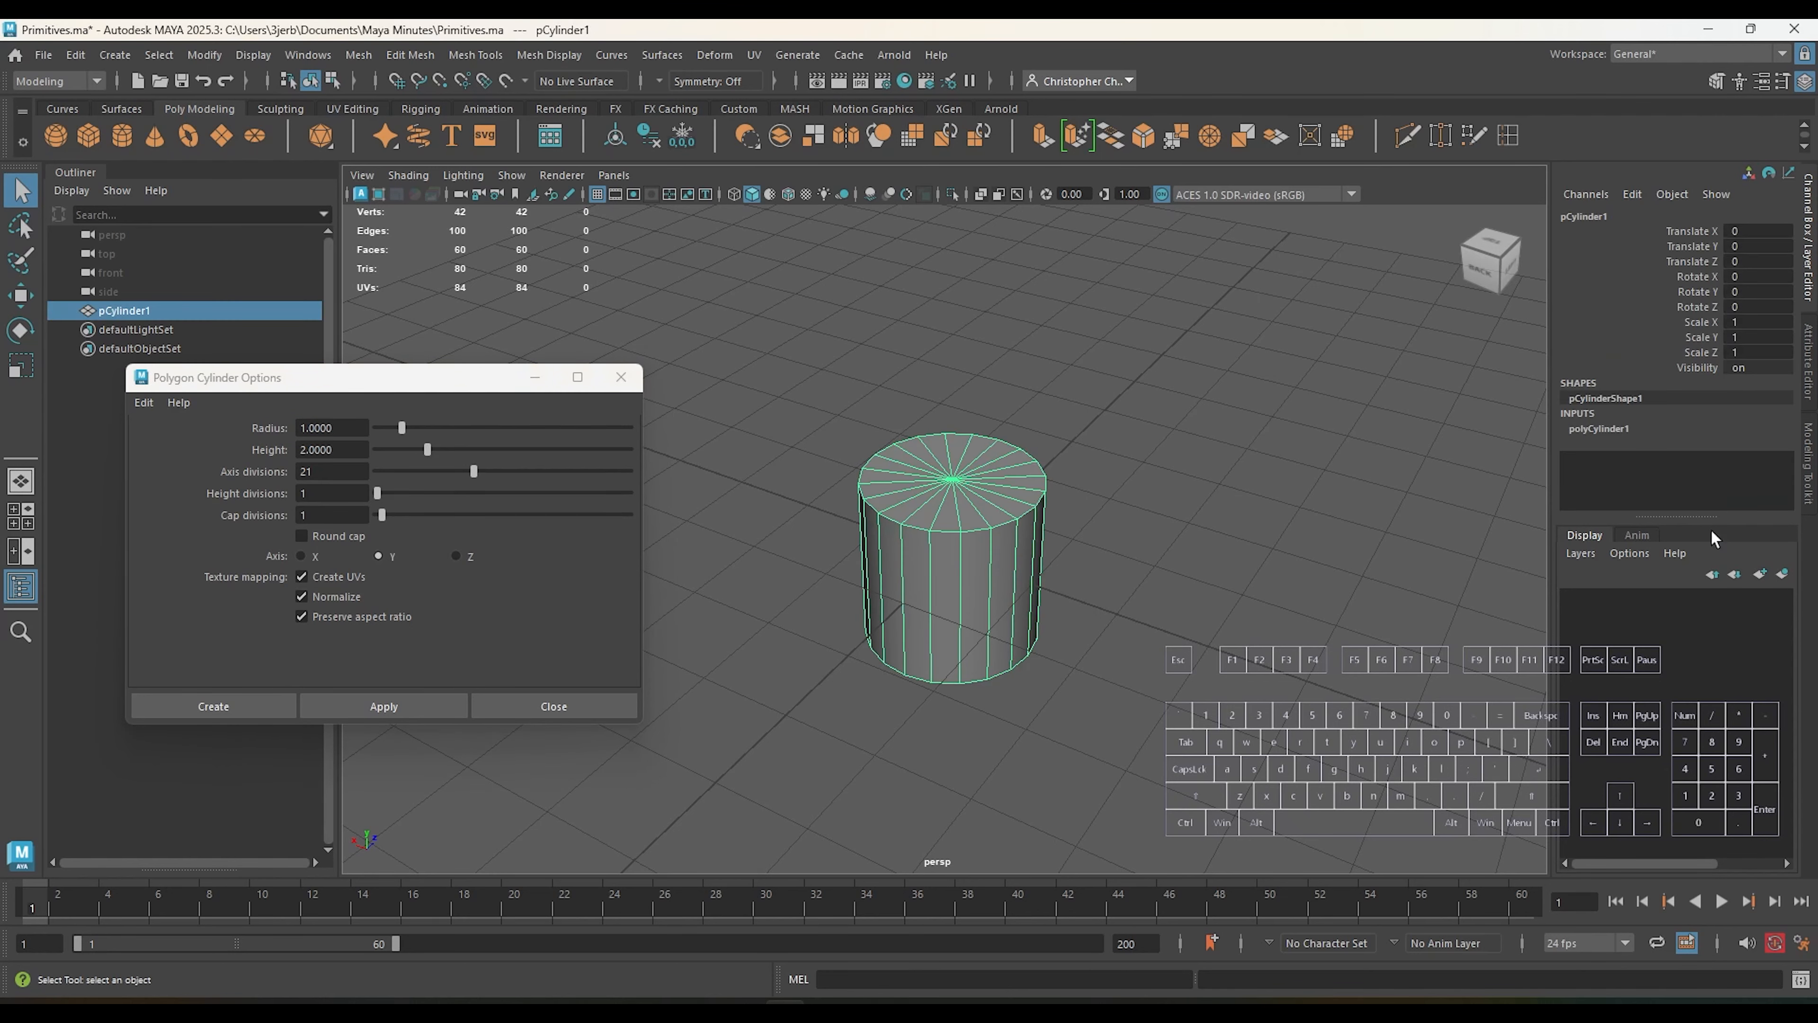
# Step: Reduce the existing cylinder's Subdivisions Axis to 3
pyautogui.scroll(-3, 1602, 426)
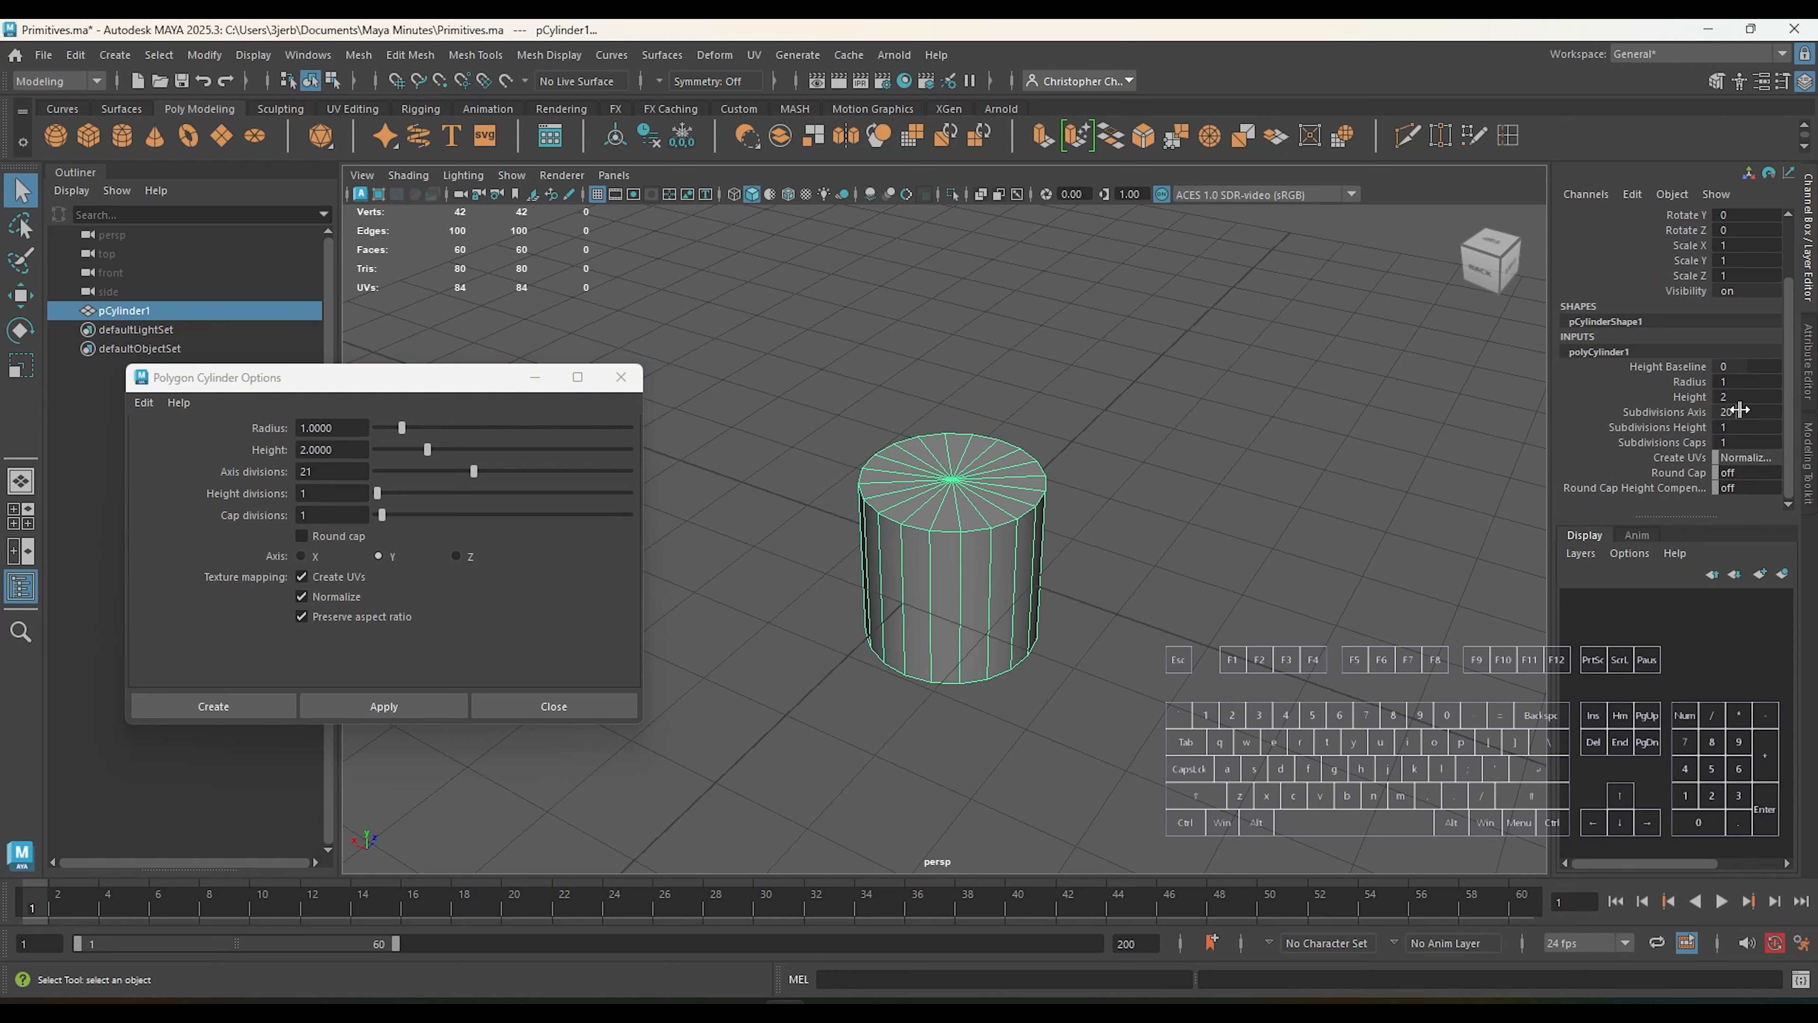
pyautogui.click(1731, 414)
pyautogui.moveTo(1735, 413)
pyautogui.mouseDown()
pyautogui.moveTo(1780, 413)
pyautogui.moveTo(1713, 412)
pyautogui.mouseUp()
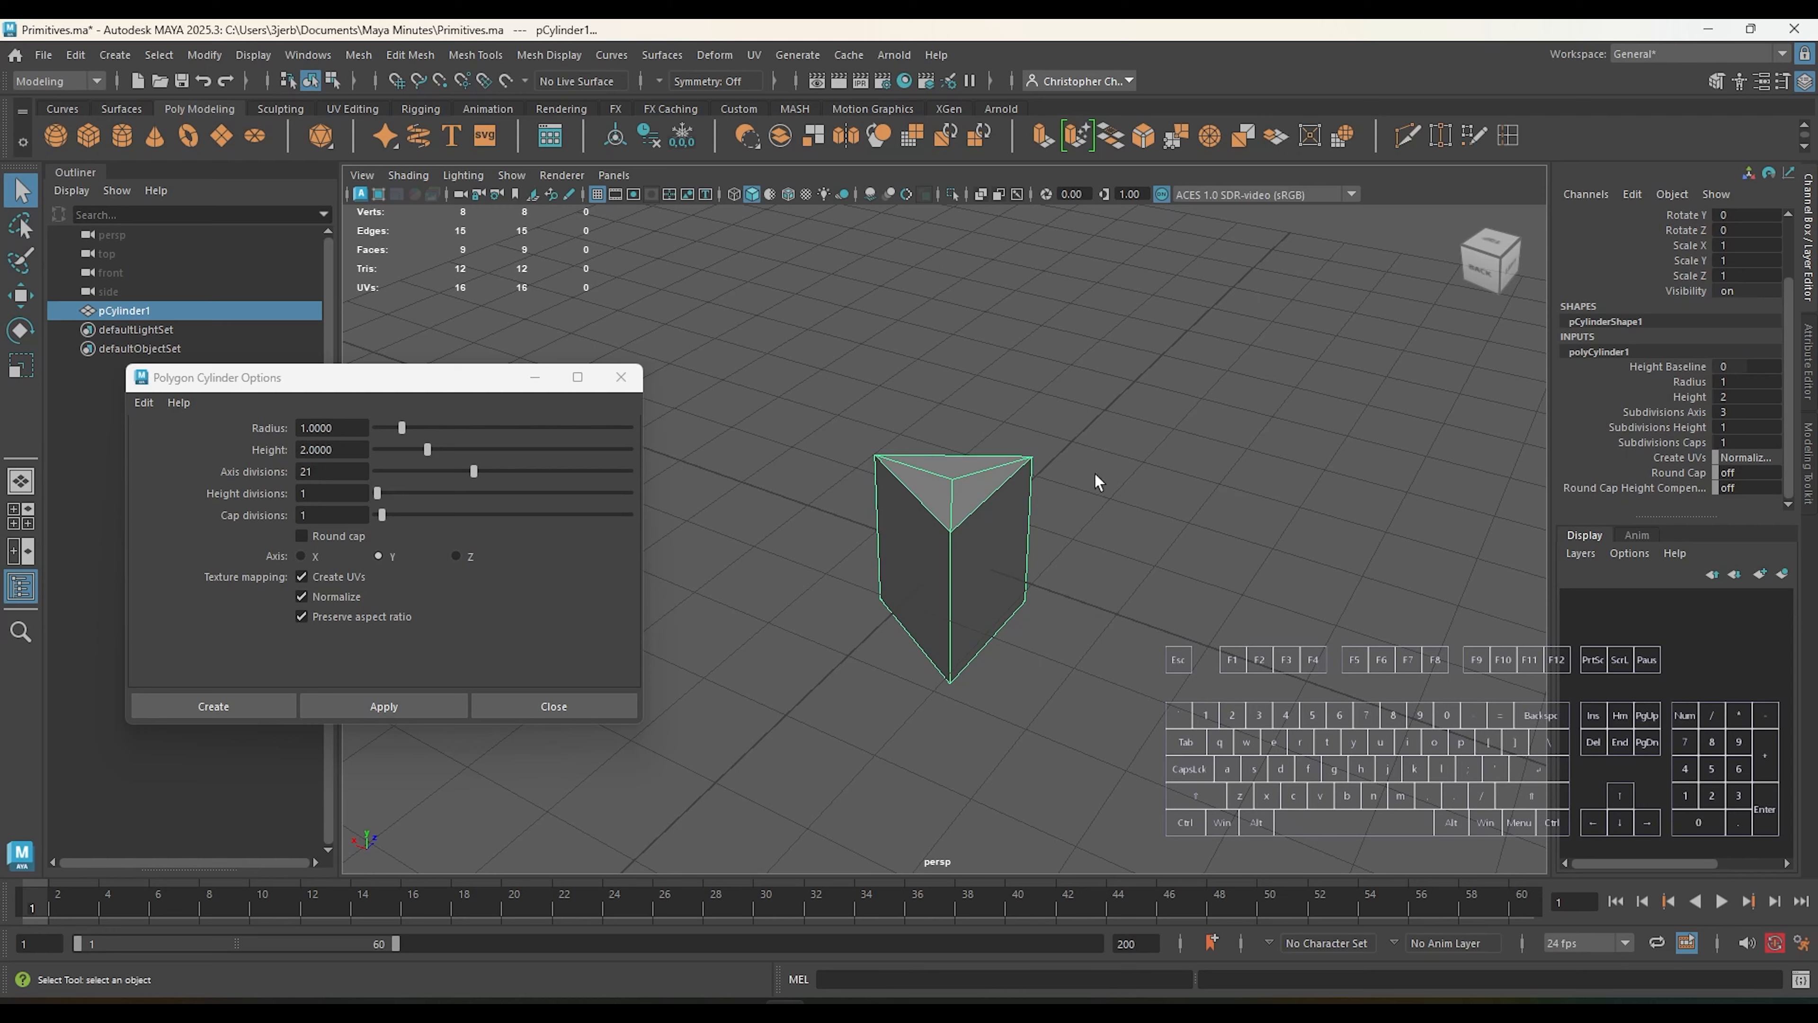
# Step: Try a much higher Subdivisions Axis value on the cylinder, and undo the axis subdivision changes
pyautogui.click(1726, 410)
pyautogui.moveTo(1726, 407)
pyautogui.mouseDown(button='middle')
pyautogui.moveTo(1756, 412)
pyautogui.moveTo(1722, 407)
pyautogui.mouseUp(button='middle')
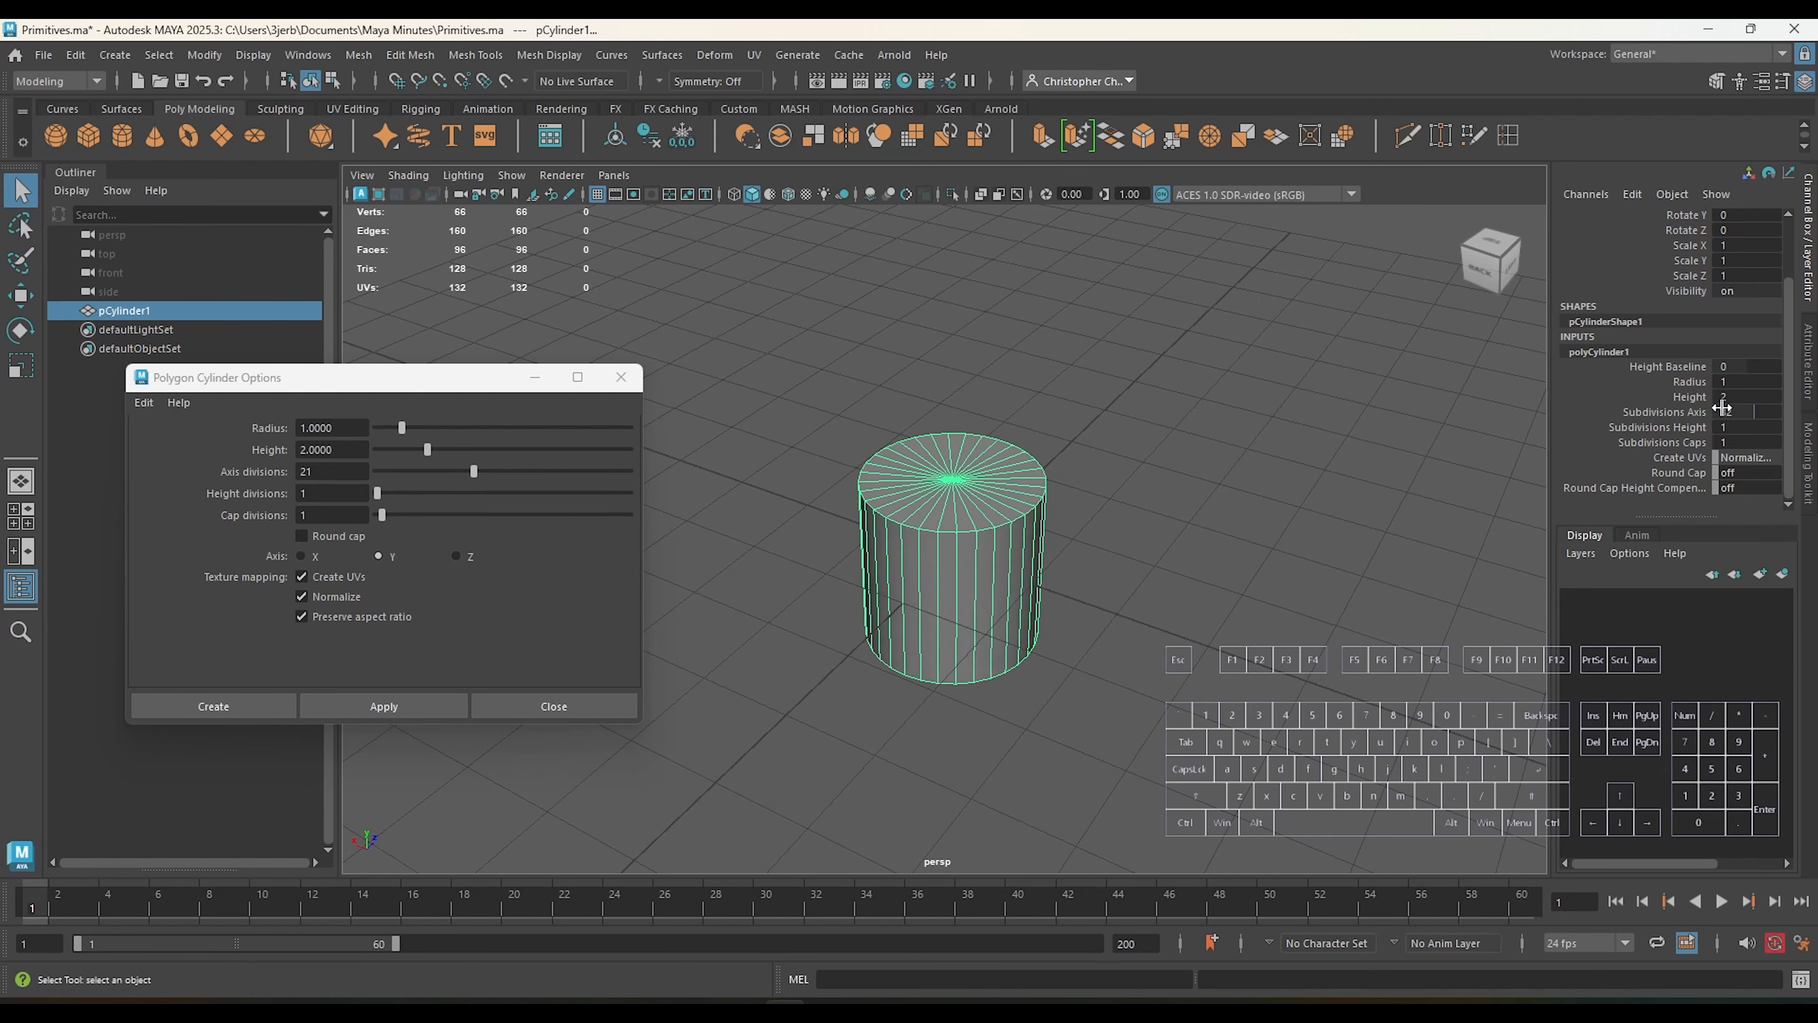
pyautogui.hotkey('ctrl', 'z')
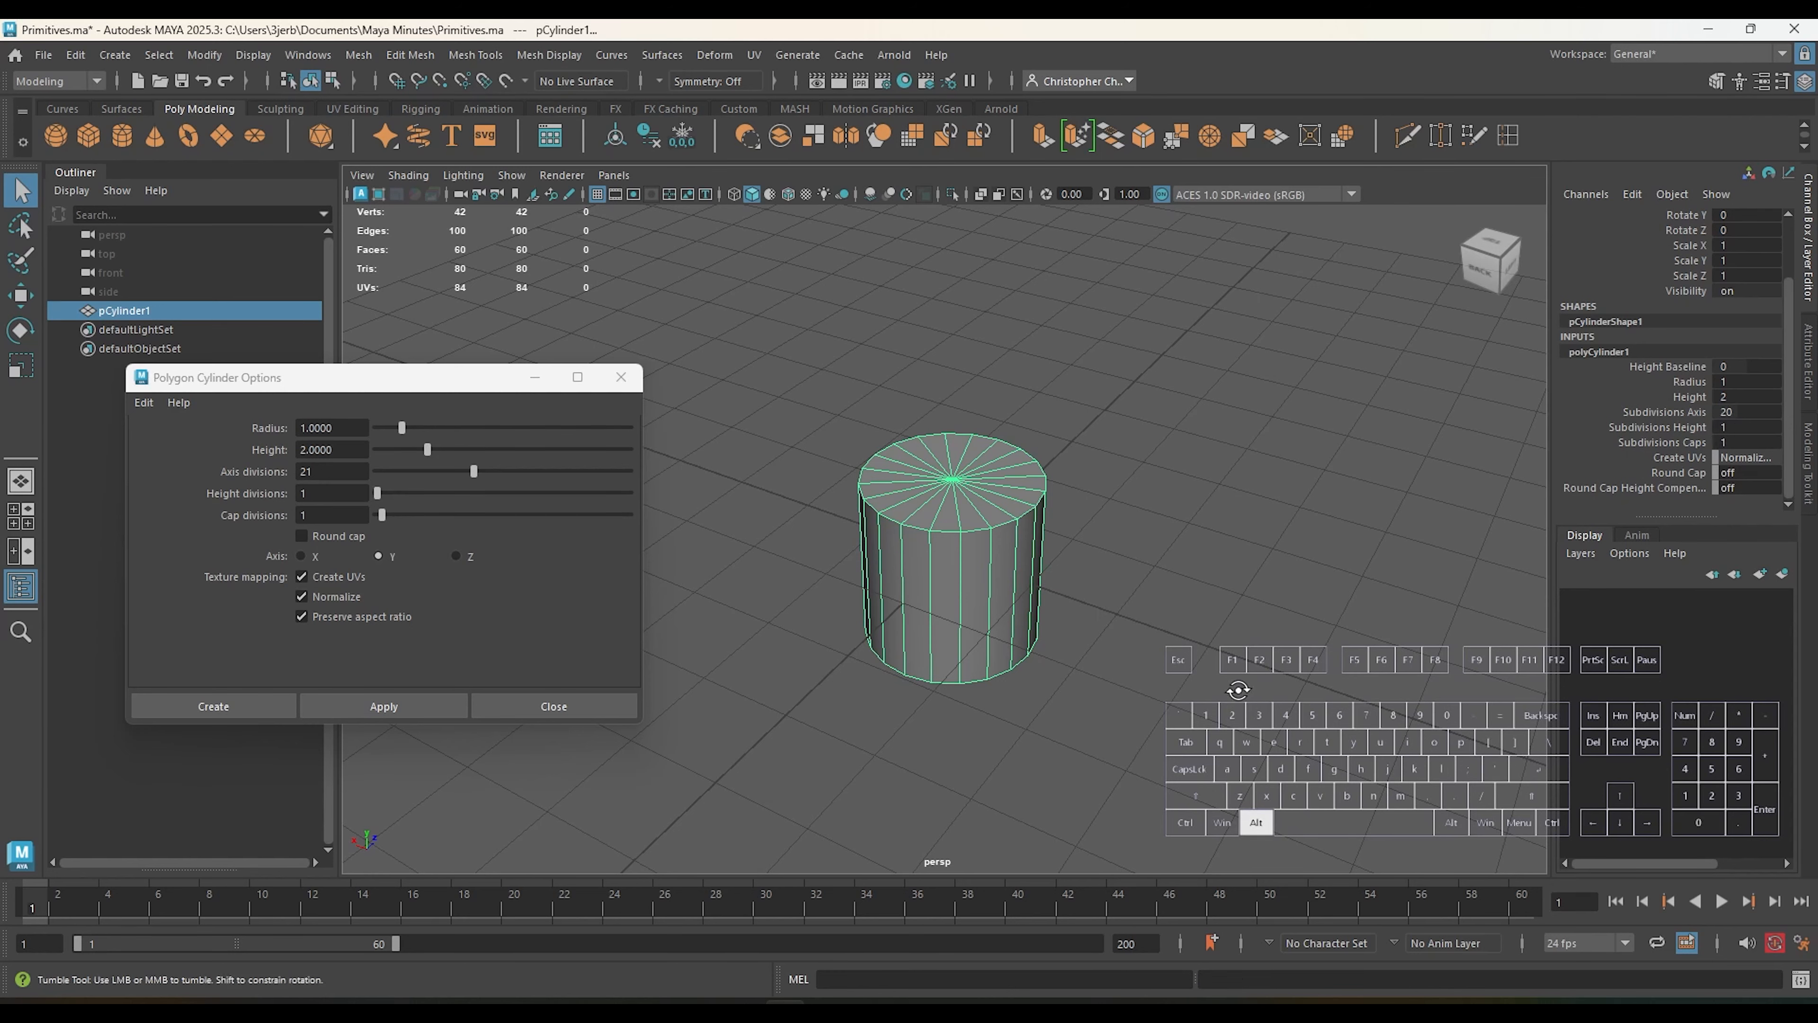
# Step: Try increasing the cylinder's Subdivisions Height to 7
pyautogui.keyDown('alt'); pyautogui.moveTo(1239, 691); pyautogui.dragTo(1234, 630); pyautogui.keyUp('alt')
pyautogui.keyDown('alt'); pyautogui.scroll(5, 1147, 495); pyautogui.keyUp('alt')
pyautogui.keyDown('alt'); pyautogui.scroll(-4, 1148, 496); pyautogui.keyUp('alt')
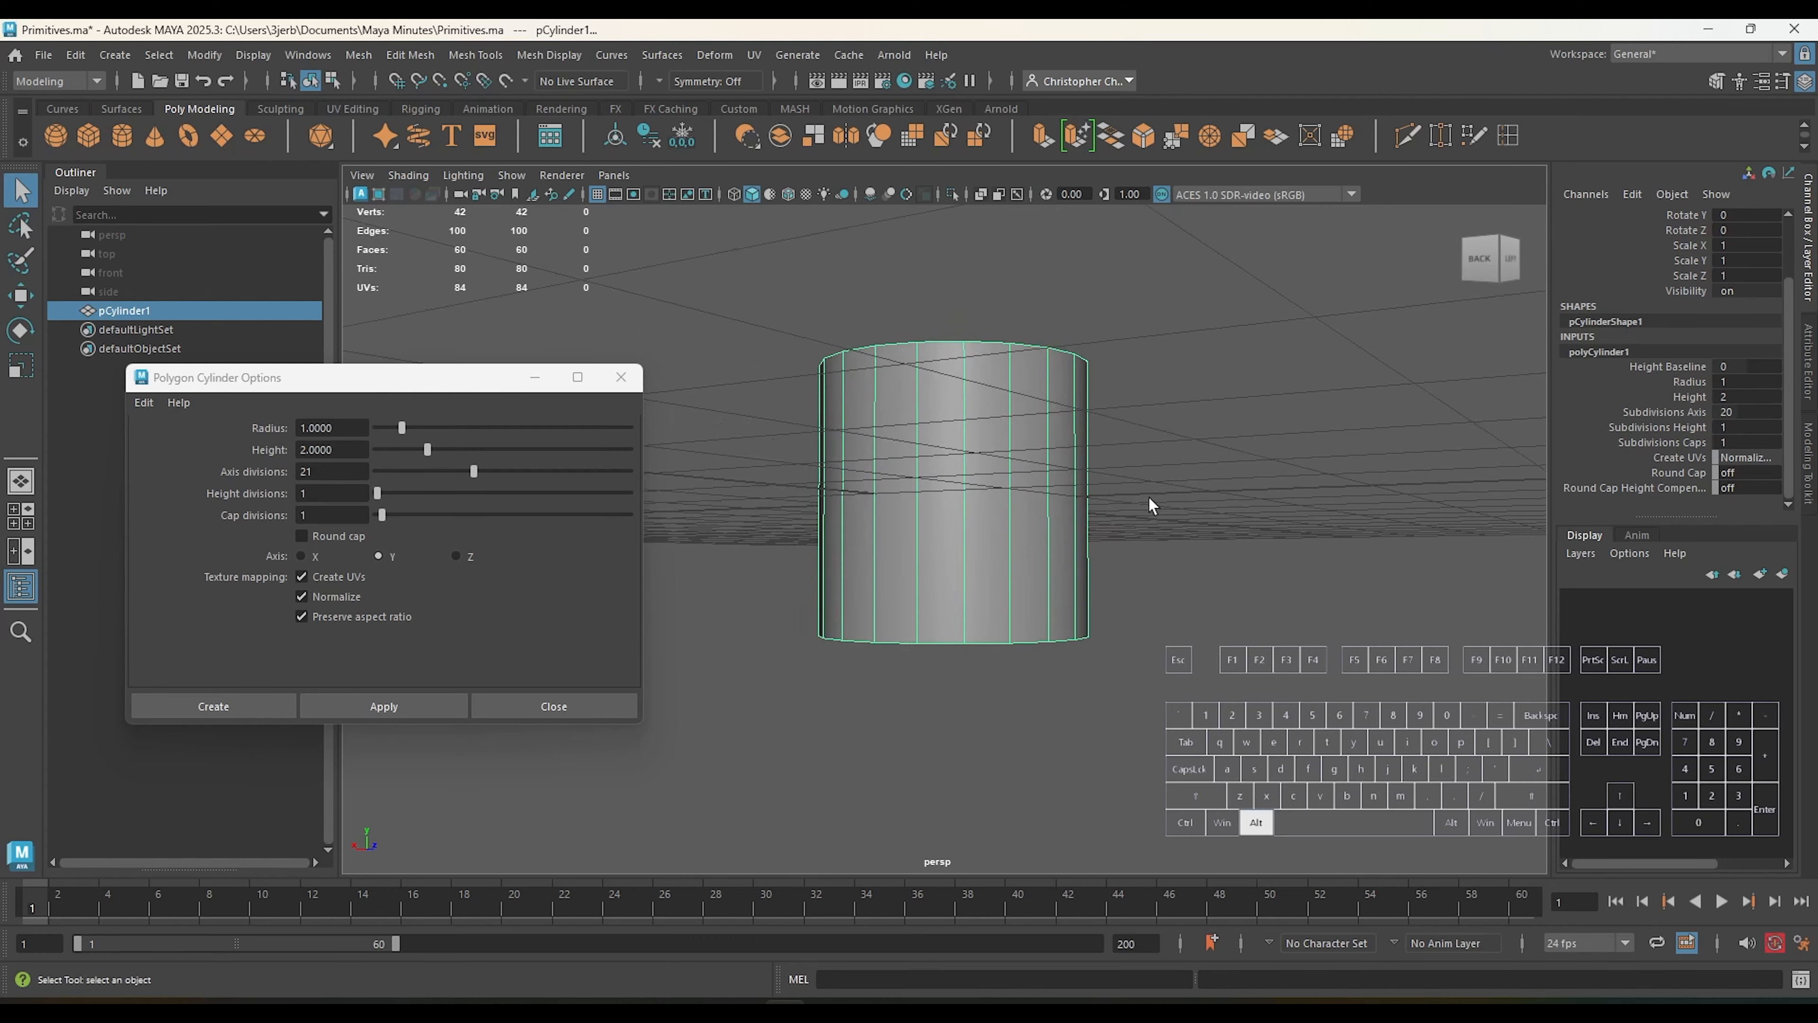
pyautogui.keyDown('alt'); pyautogui.moveTo(1147, 497); pyautogui.dragTo(1208, 501); pyautogui.keyUp('alt')
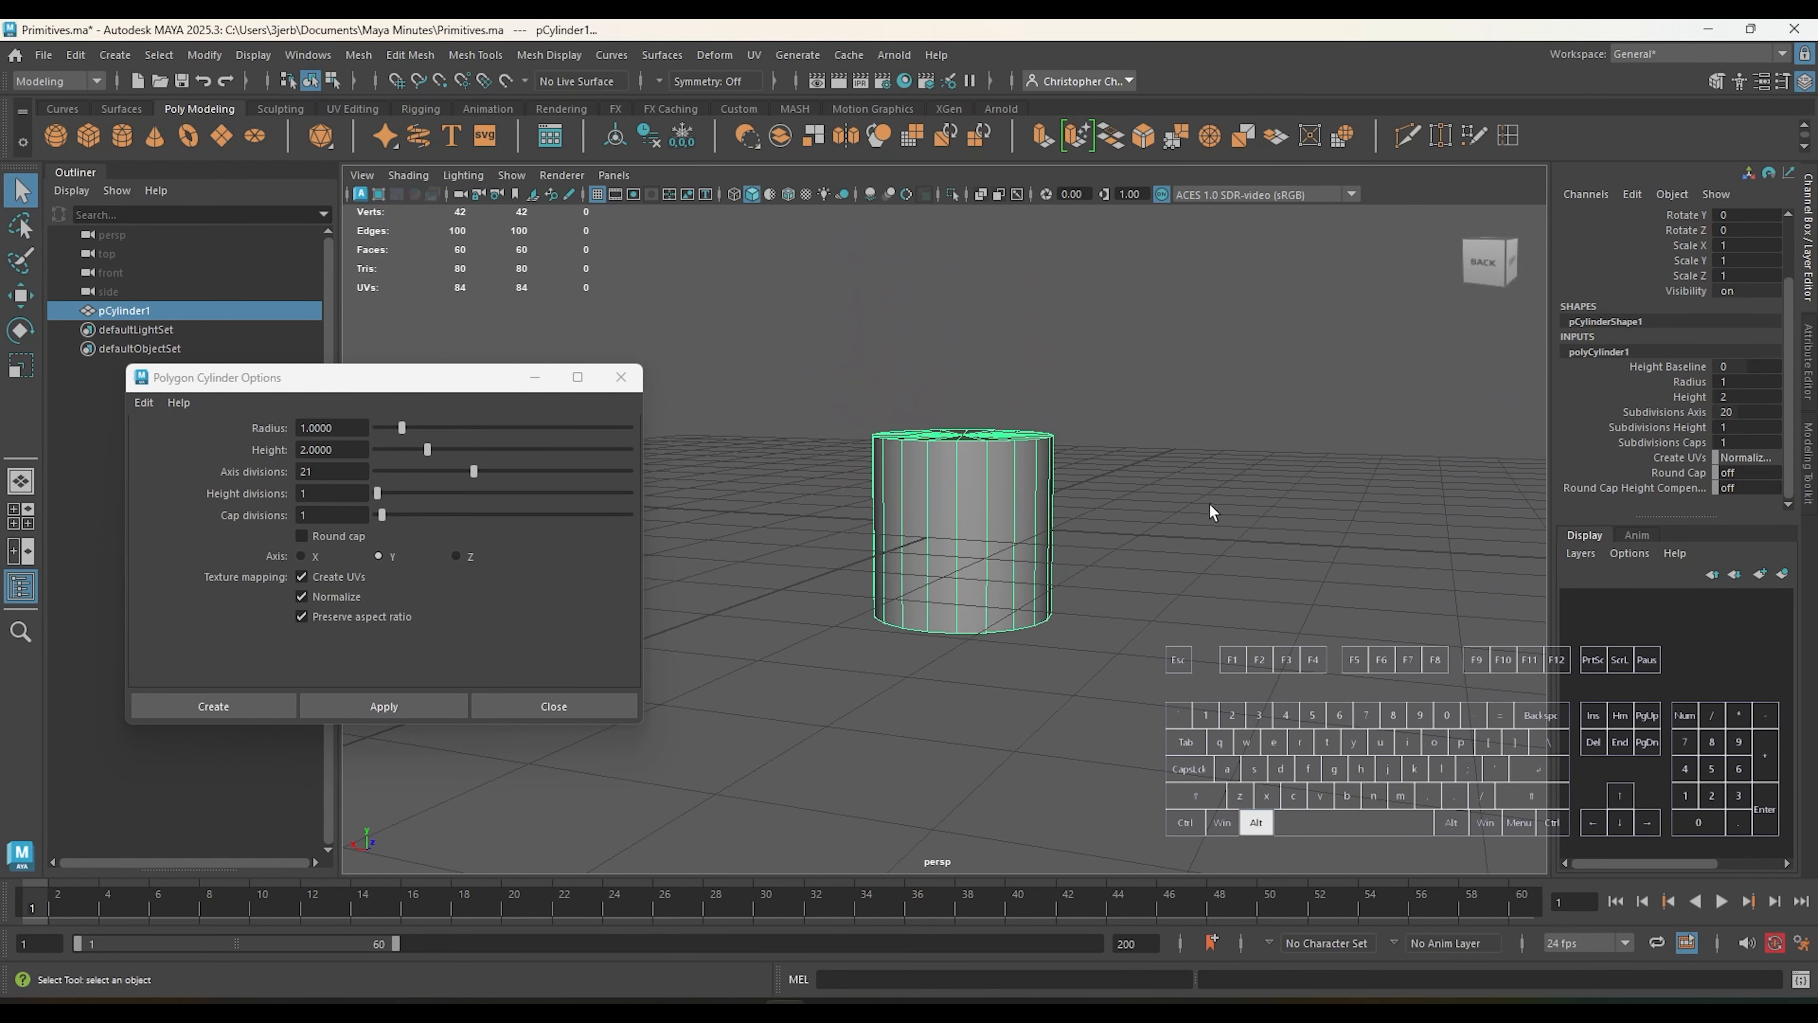
pyautogui.scroll(4, 1140, 525)
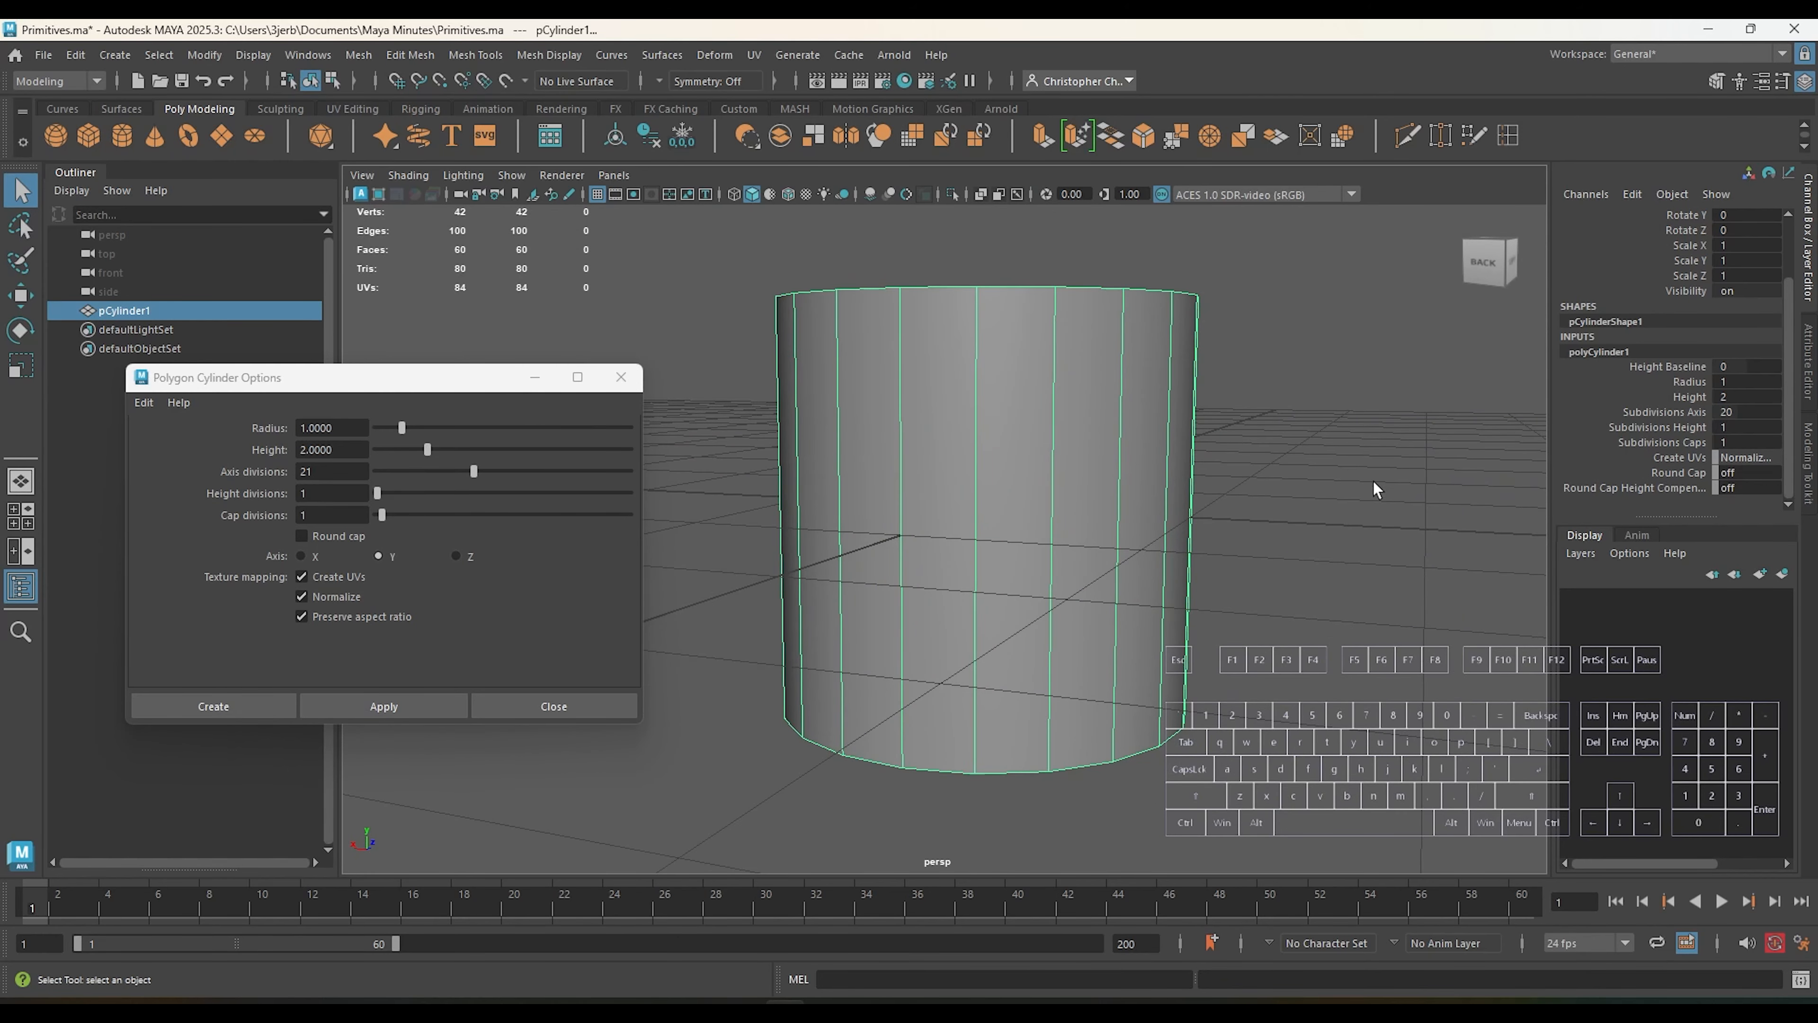
pyautogui.scroll(-3, 1374, 482)
pyautogui.keyDown('alt'); pyautogui.moveTo(1374, 482); pyautogui.dragTo(1369, 515); pyautogui.keyUp('alt')
pyautogui.click(1736, 427)
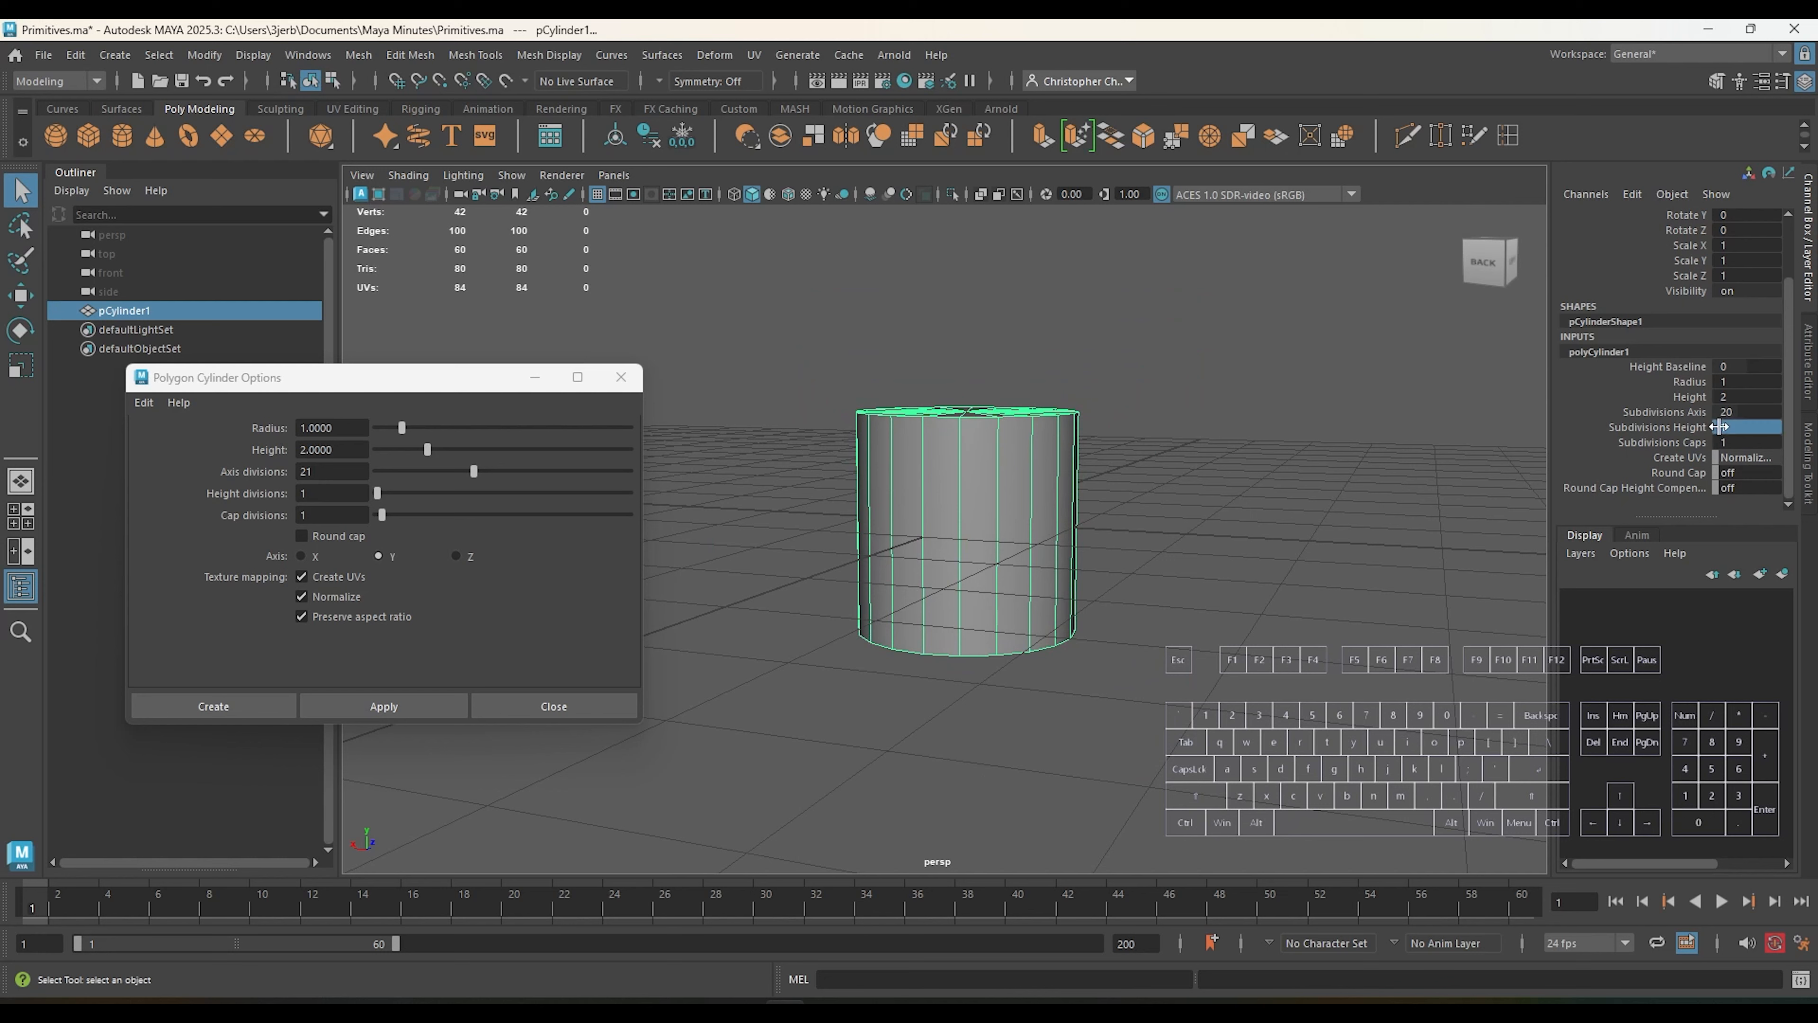
pyautogui.moveTo(1736, 427); pyautogui.dragTo(1738, 435)
pyautogui.doubleClick(1731, 426)
pyautogui.write('18')
pyautogui.press('Return')
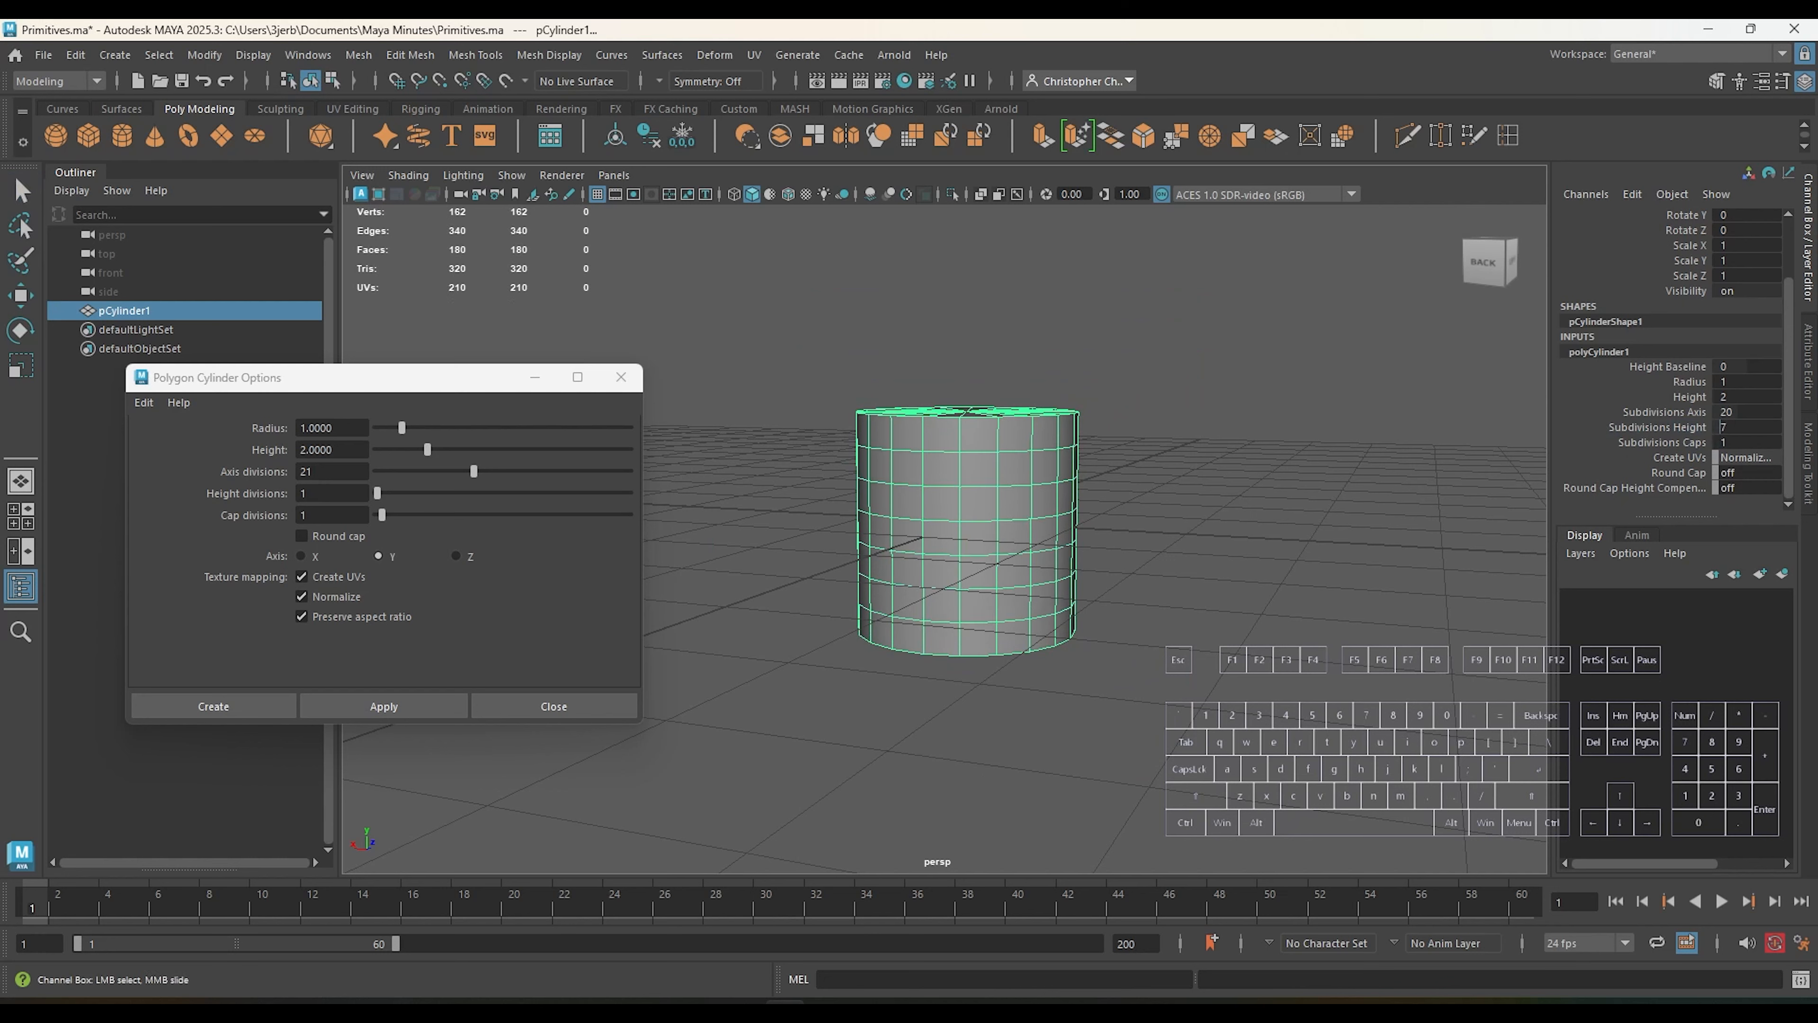
# Step: Try a Subdivisions Height of 8 on the cylinder, and undo the height subdivision changes
pyautogui.press('Left')
pyautogui.press('BackSpace')
pyautogui.press('Return')
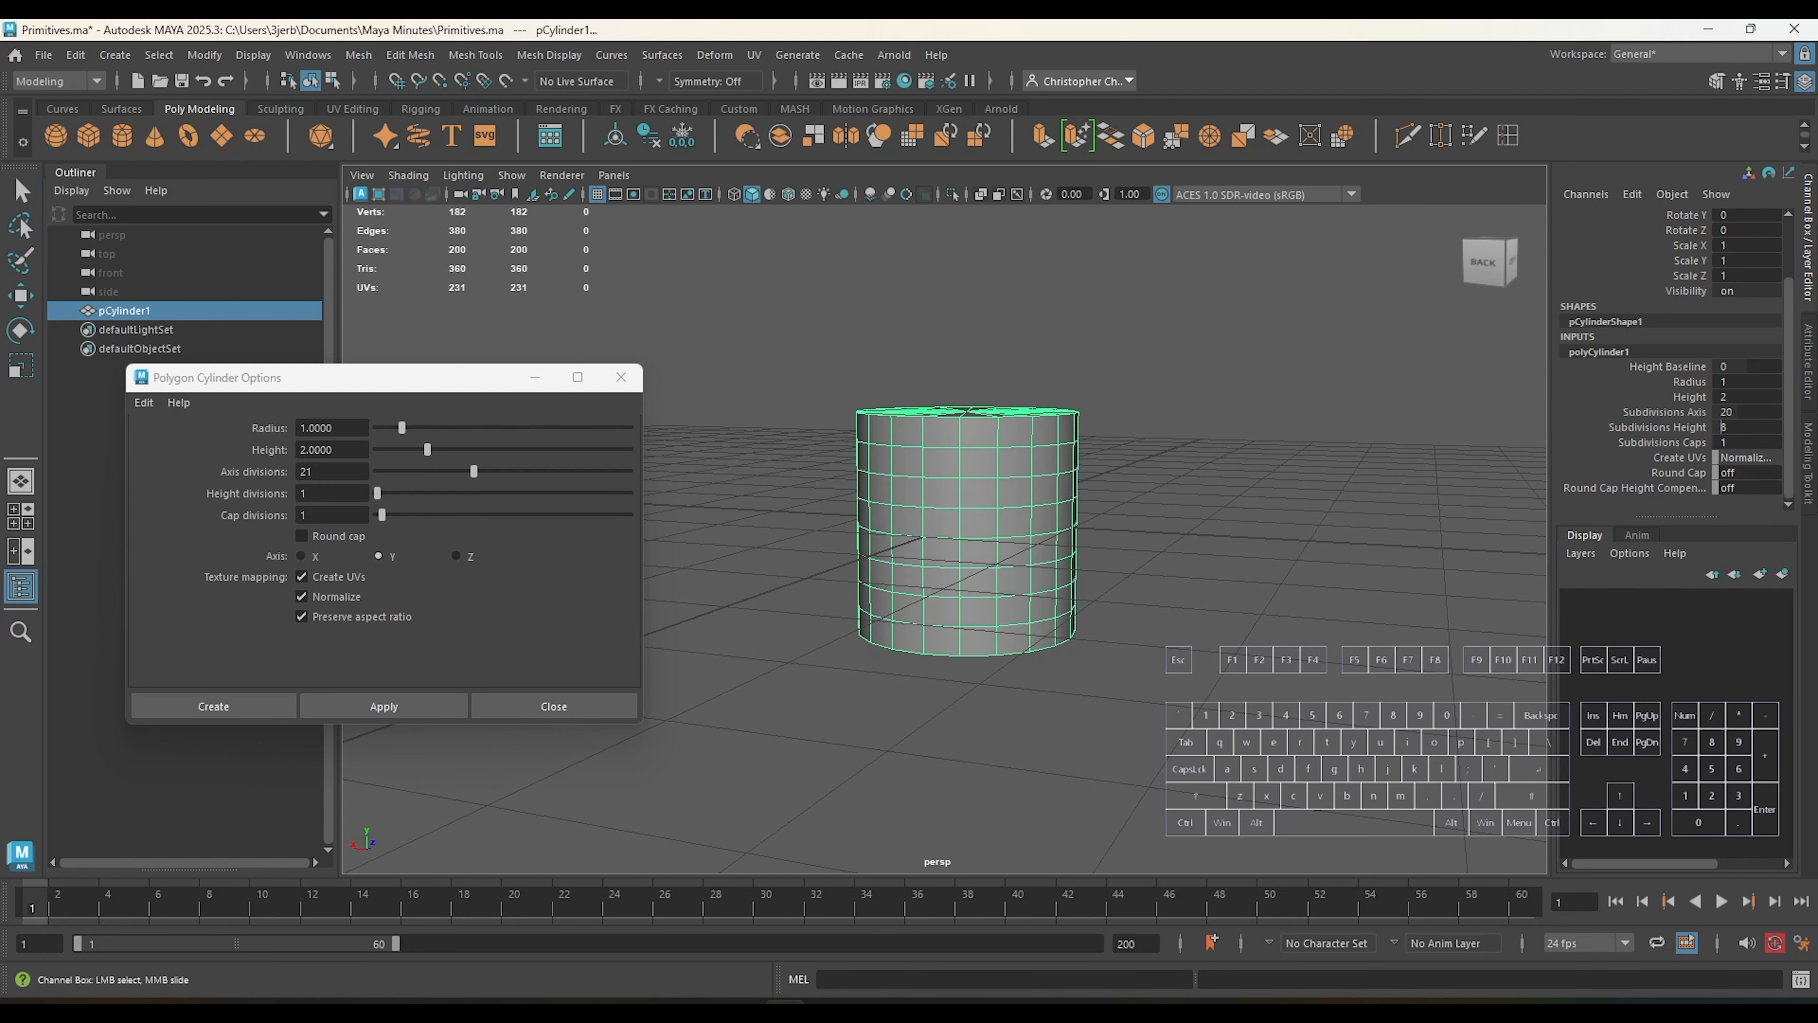
pyautogui.moveTo(1647, 429); pyautogui.dragTo(1673, 441, button='middle')
pyautogui.hotkey('ctrl', 'z')
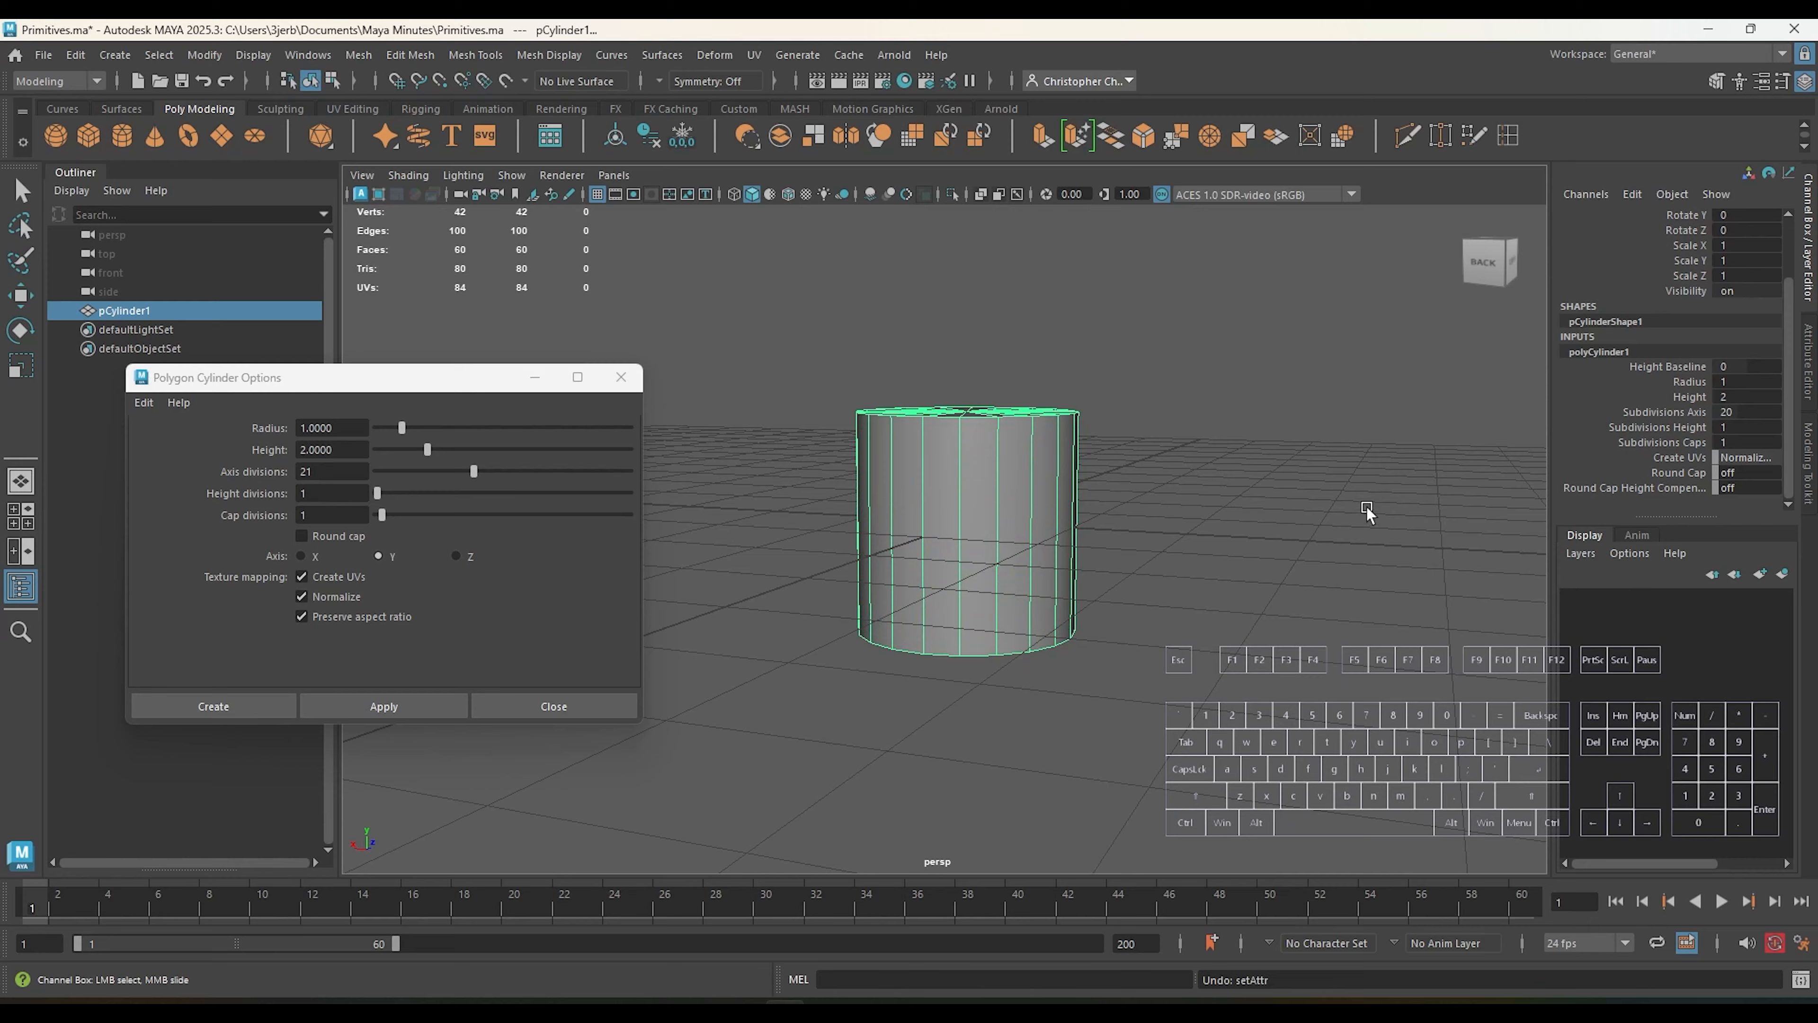
# Step: Try raising the cylinder's Subdivisions Caps to 10 and increase it further to 13
pyautogui.keyDown('alt'); pyautogui.moveTo(1369, 513); pyautogui.dragTo(1325, 533); pyautogui.keyUp('alt')
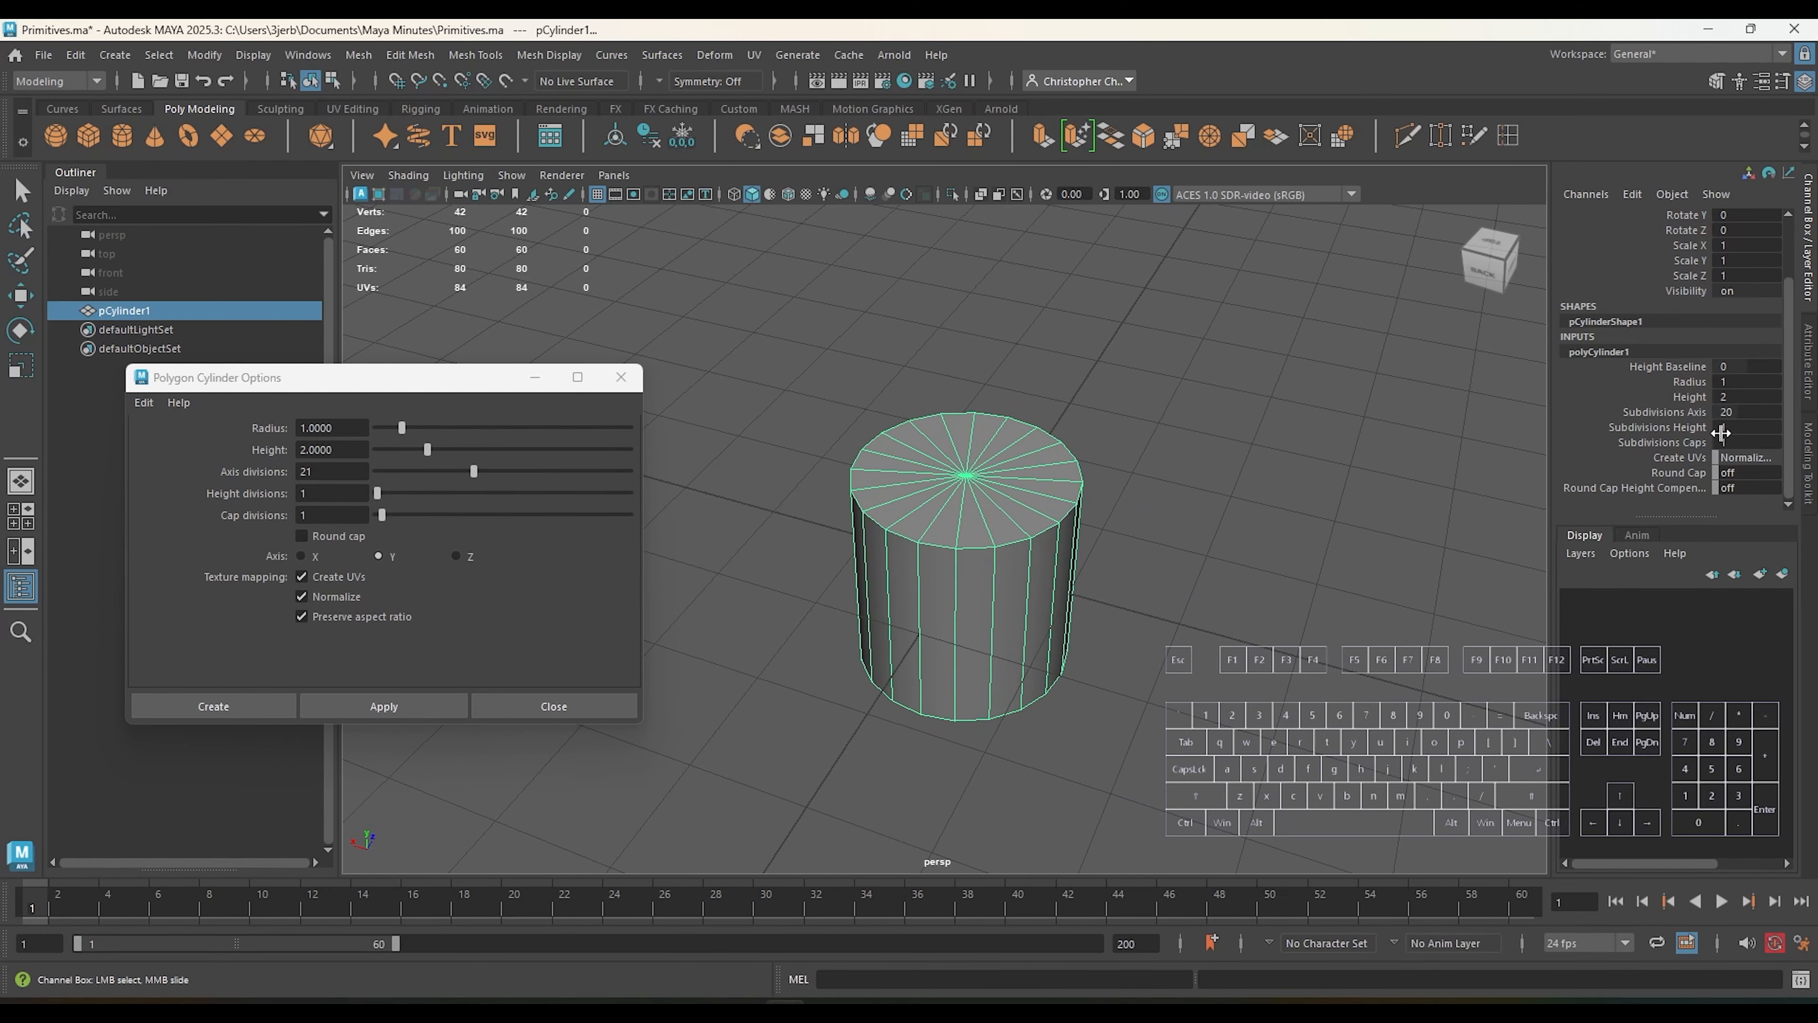
pyautogui.keyDown('alt'); pyautogui.moveTo(1270, 573); pyautogui.dragTo(1260, 604, button='right'); pyautogui.keyUp('alt')
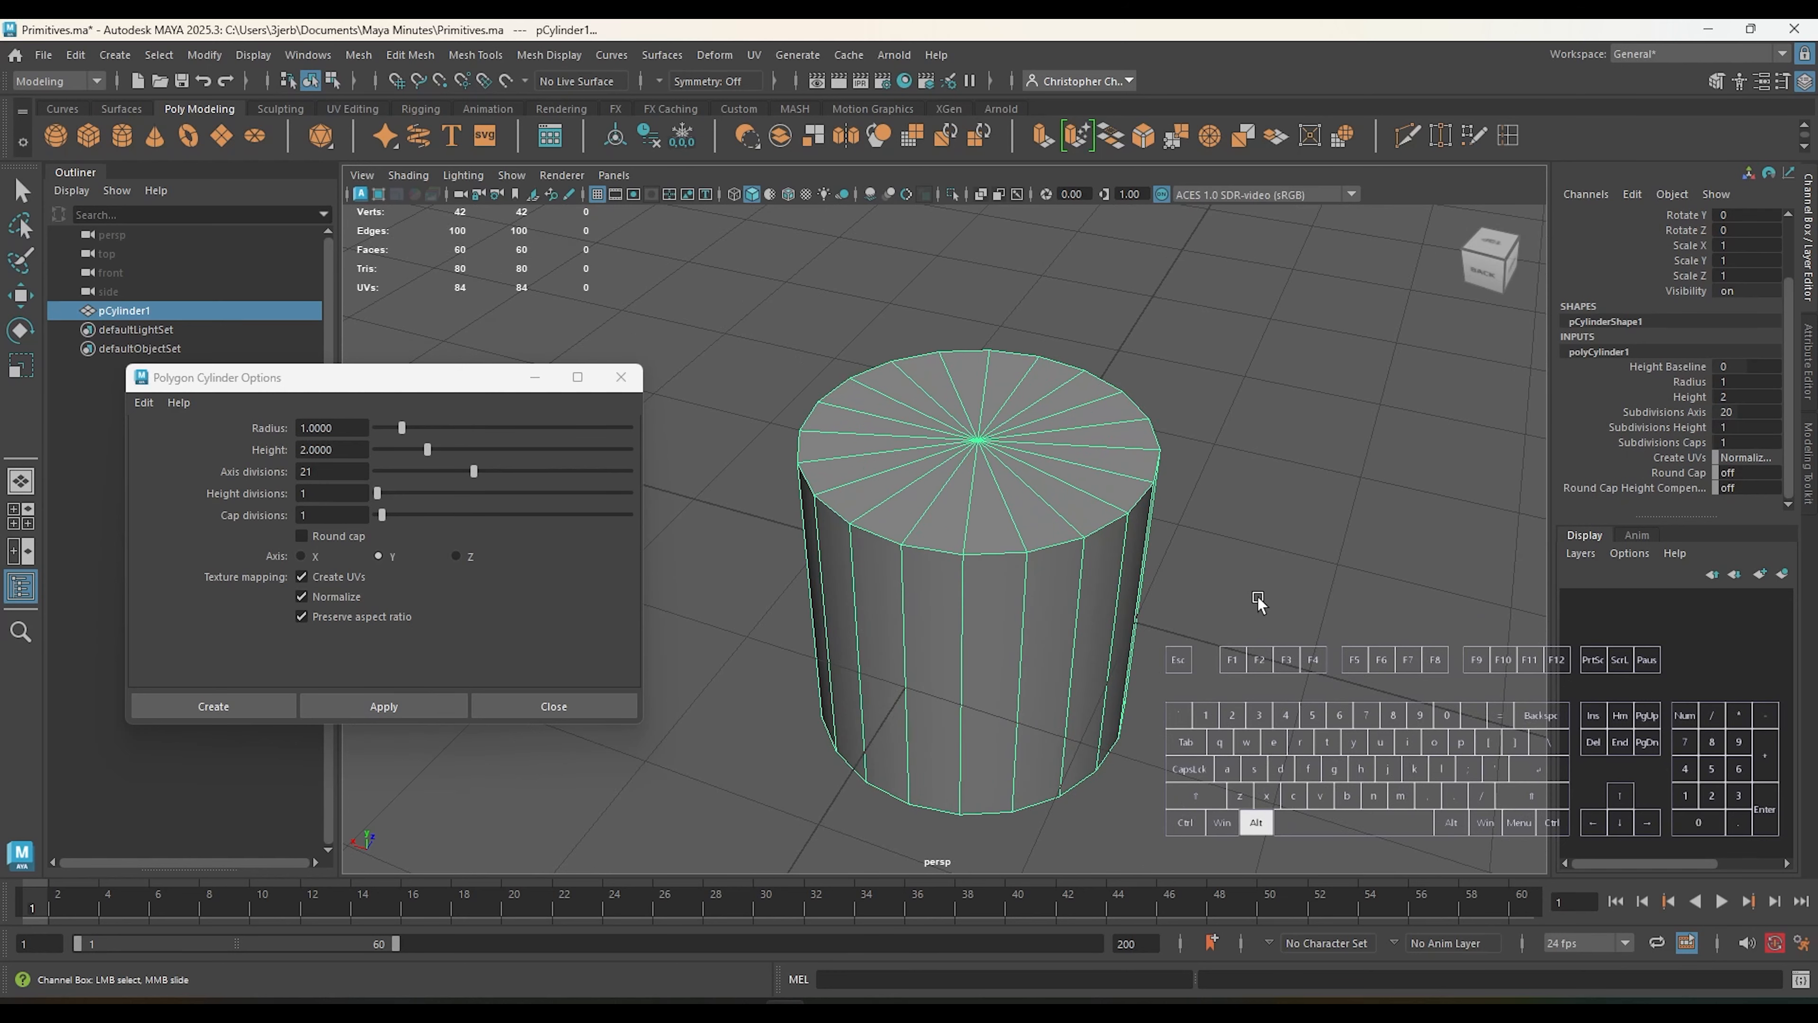
pyautogui.keyDown('alt'); pyautogui.moveTo(1260, 603); pyautogui.dragTo(1272, 682); pyautogui.keyUp('alt')
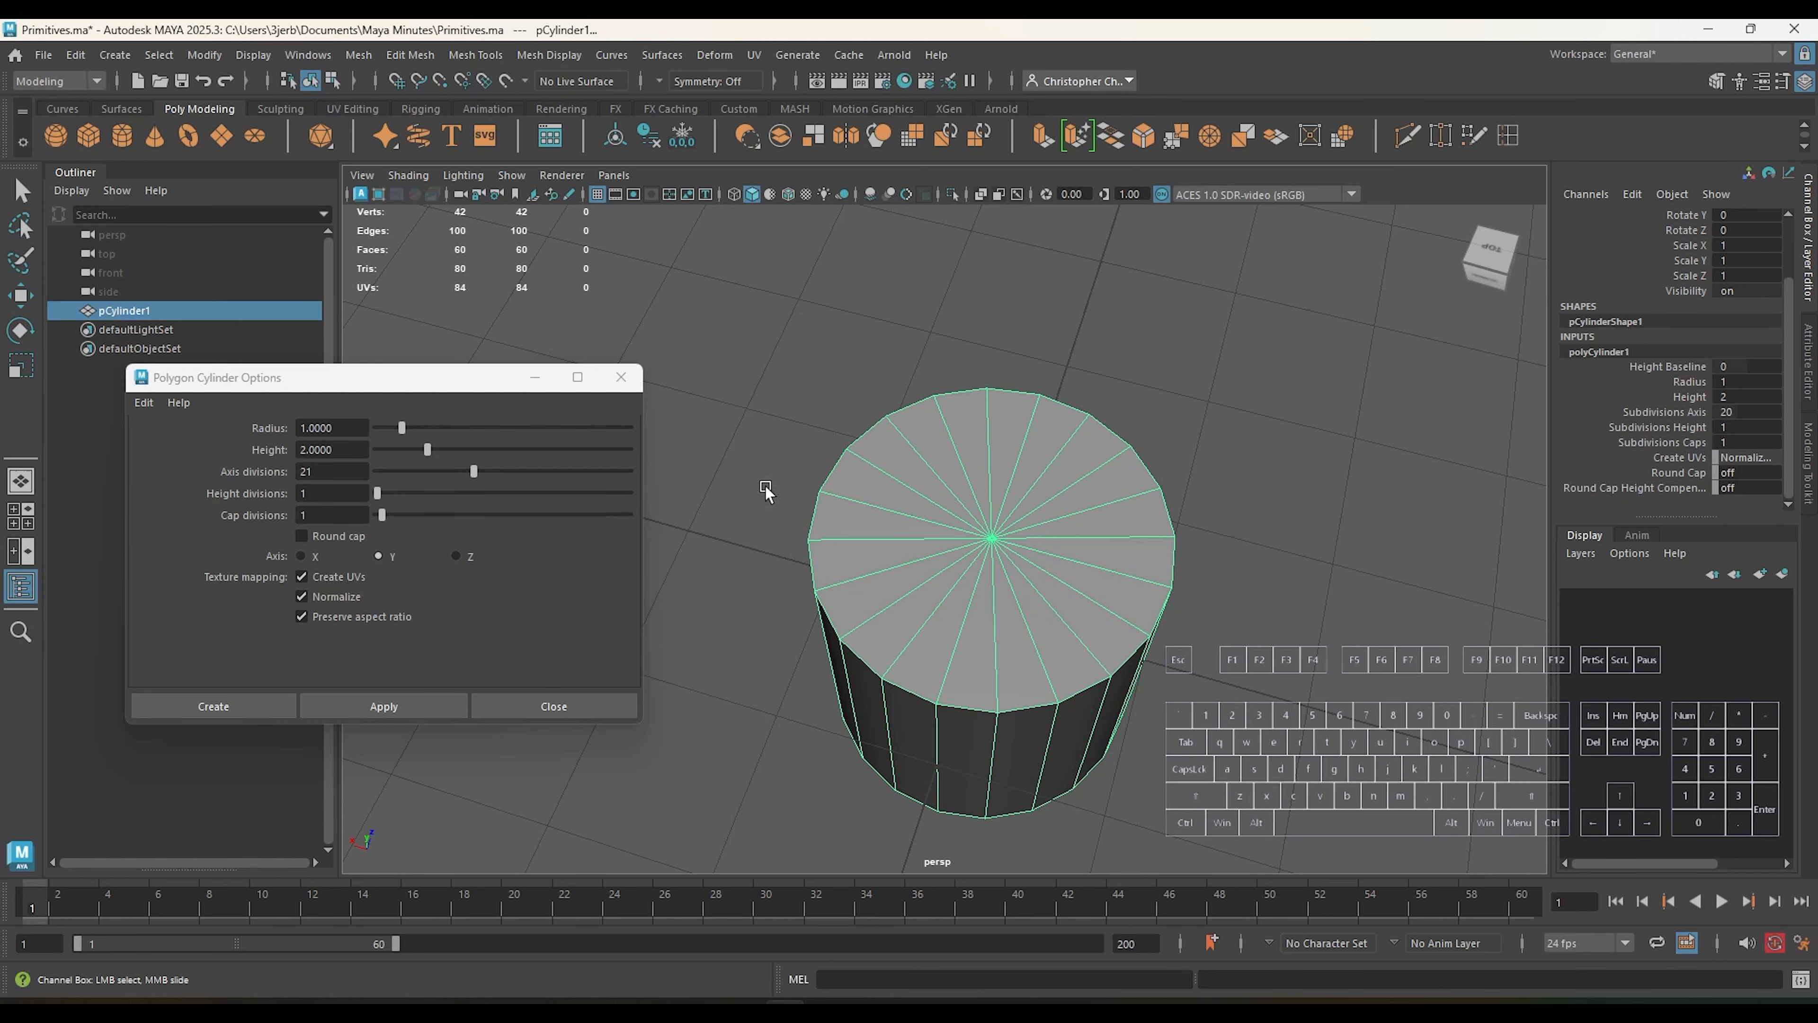
pyautogui.moveTo(1302, 759)
pyautogui.keyDown('alt'); pyautogui.mouseDown(button='right')
pyautogui.moveTo(1305, 788)
pyautogui.moveTo(1301, 759)
pyautogui.mouseUp(button='right'); pyautogui.keyUp('alt')
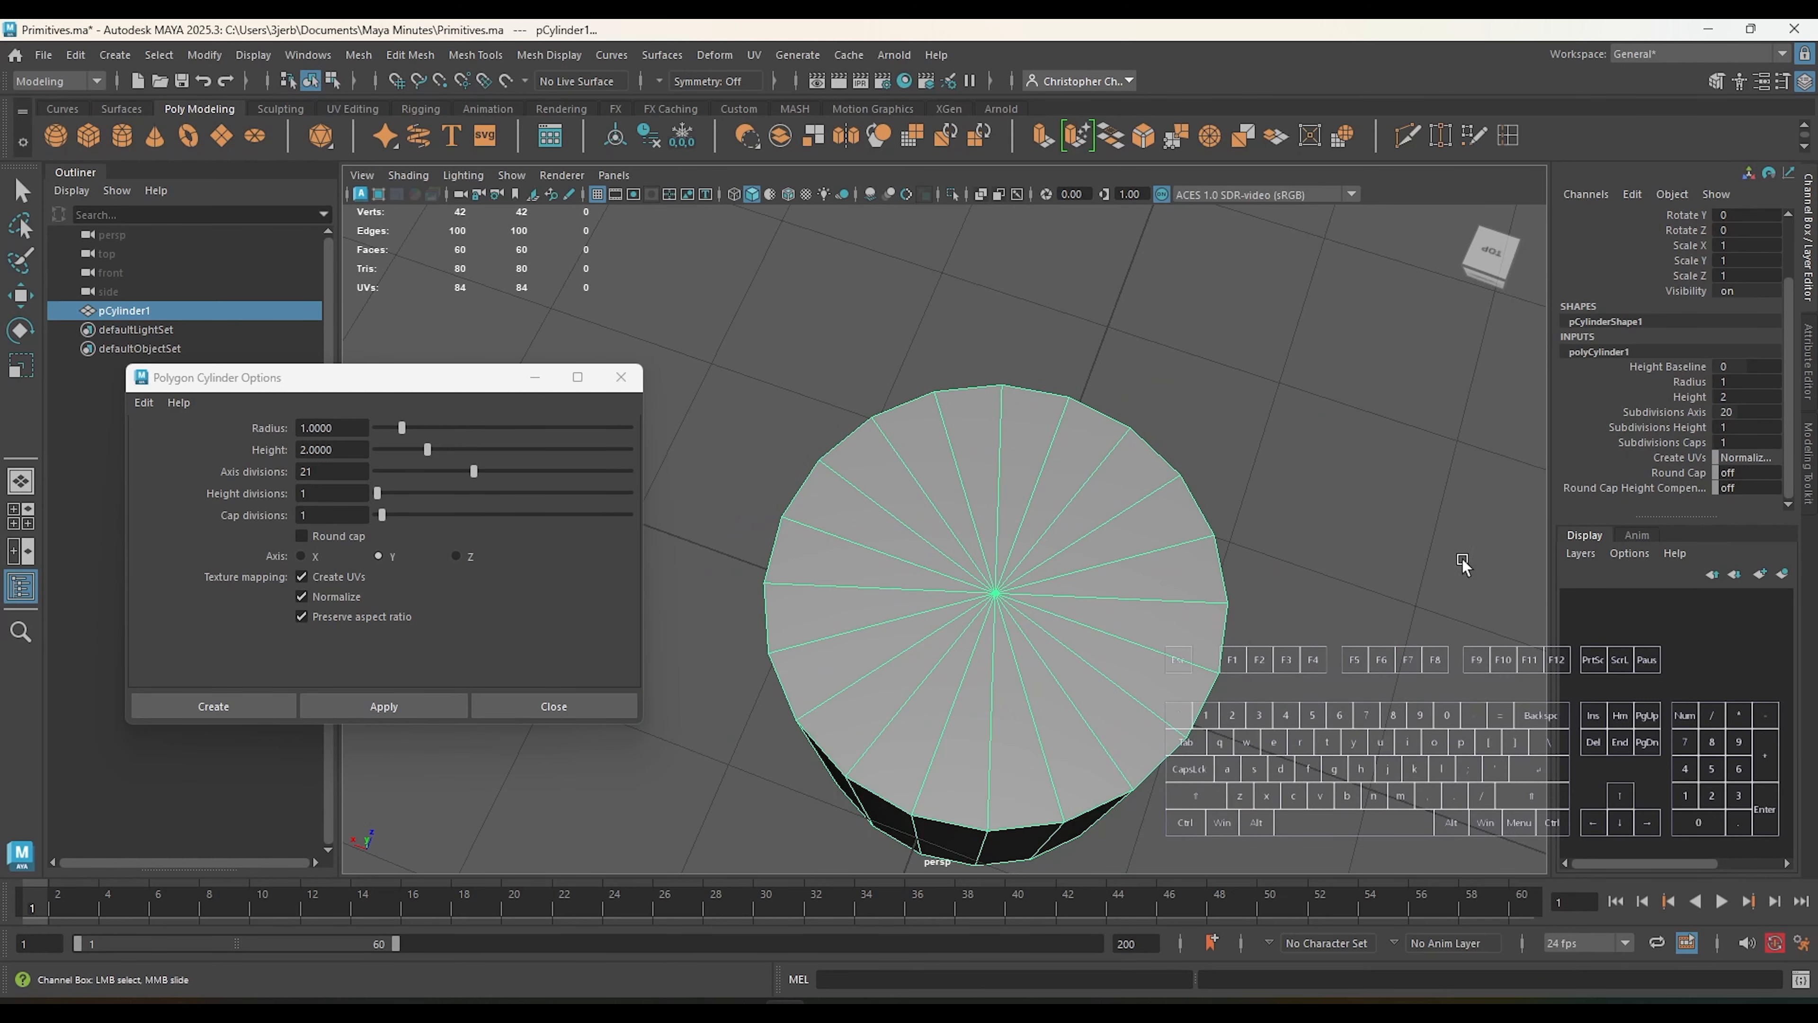
pyautogui.click(1721, 440)
pyautogui.write('10')
pyautogui.press('Return')
pyautogui.moveTo(1724, 442); pyautogui.dragTo(1734, 442, button='middle')
# Step: Inspect the subdivided caps from above and below, and undo the cap subdivision changes
pyautogui.keyDown('alt'); pyautogui.moveTo(1371, 721); pyautogui.dragTo(1326, 705); pyautogui.keyUp('alt')
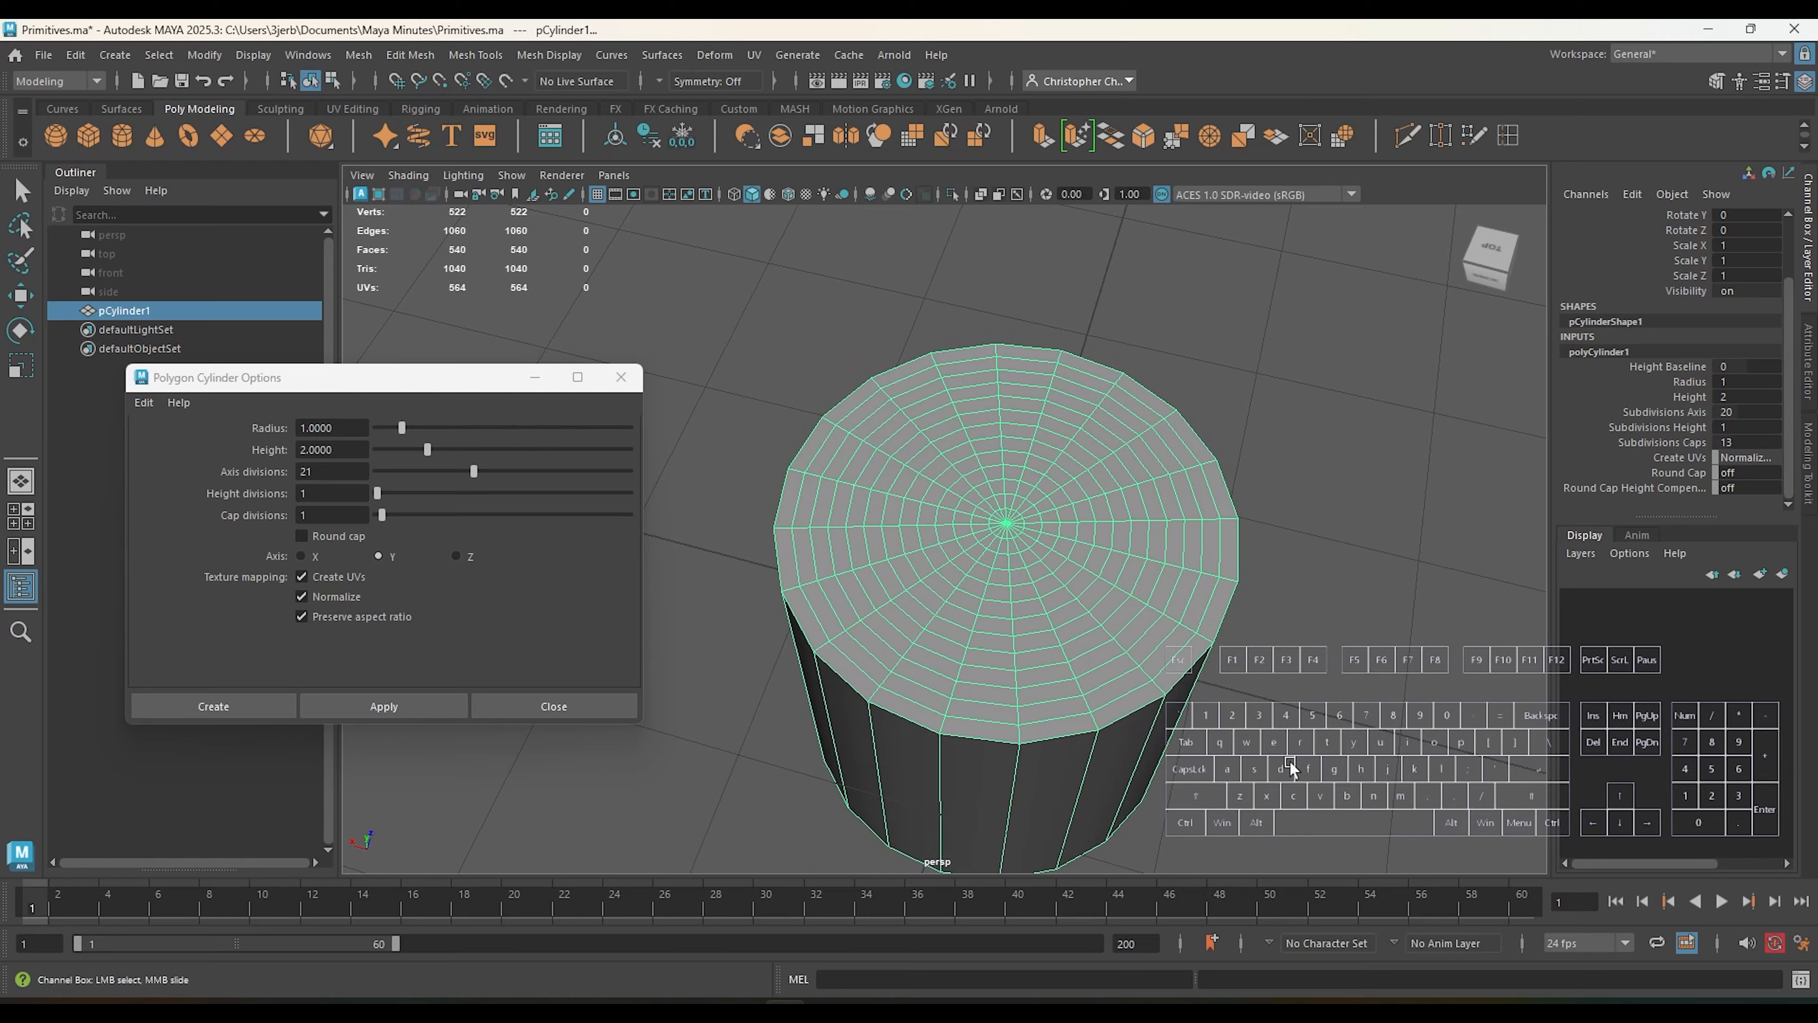
pyautogui.keyDown('alt'); pyautogui.moveTo(1292, 767); pyautogui.dragTo(1328, 542); pyautogui.keyUp('alt')
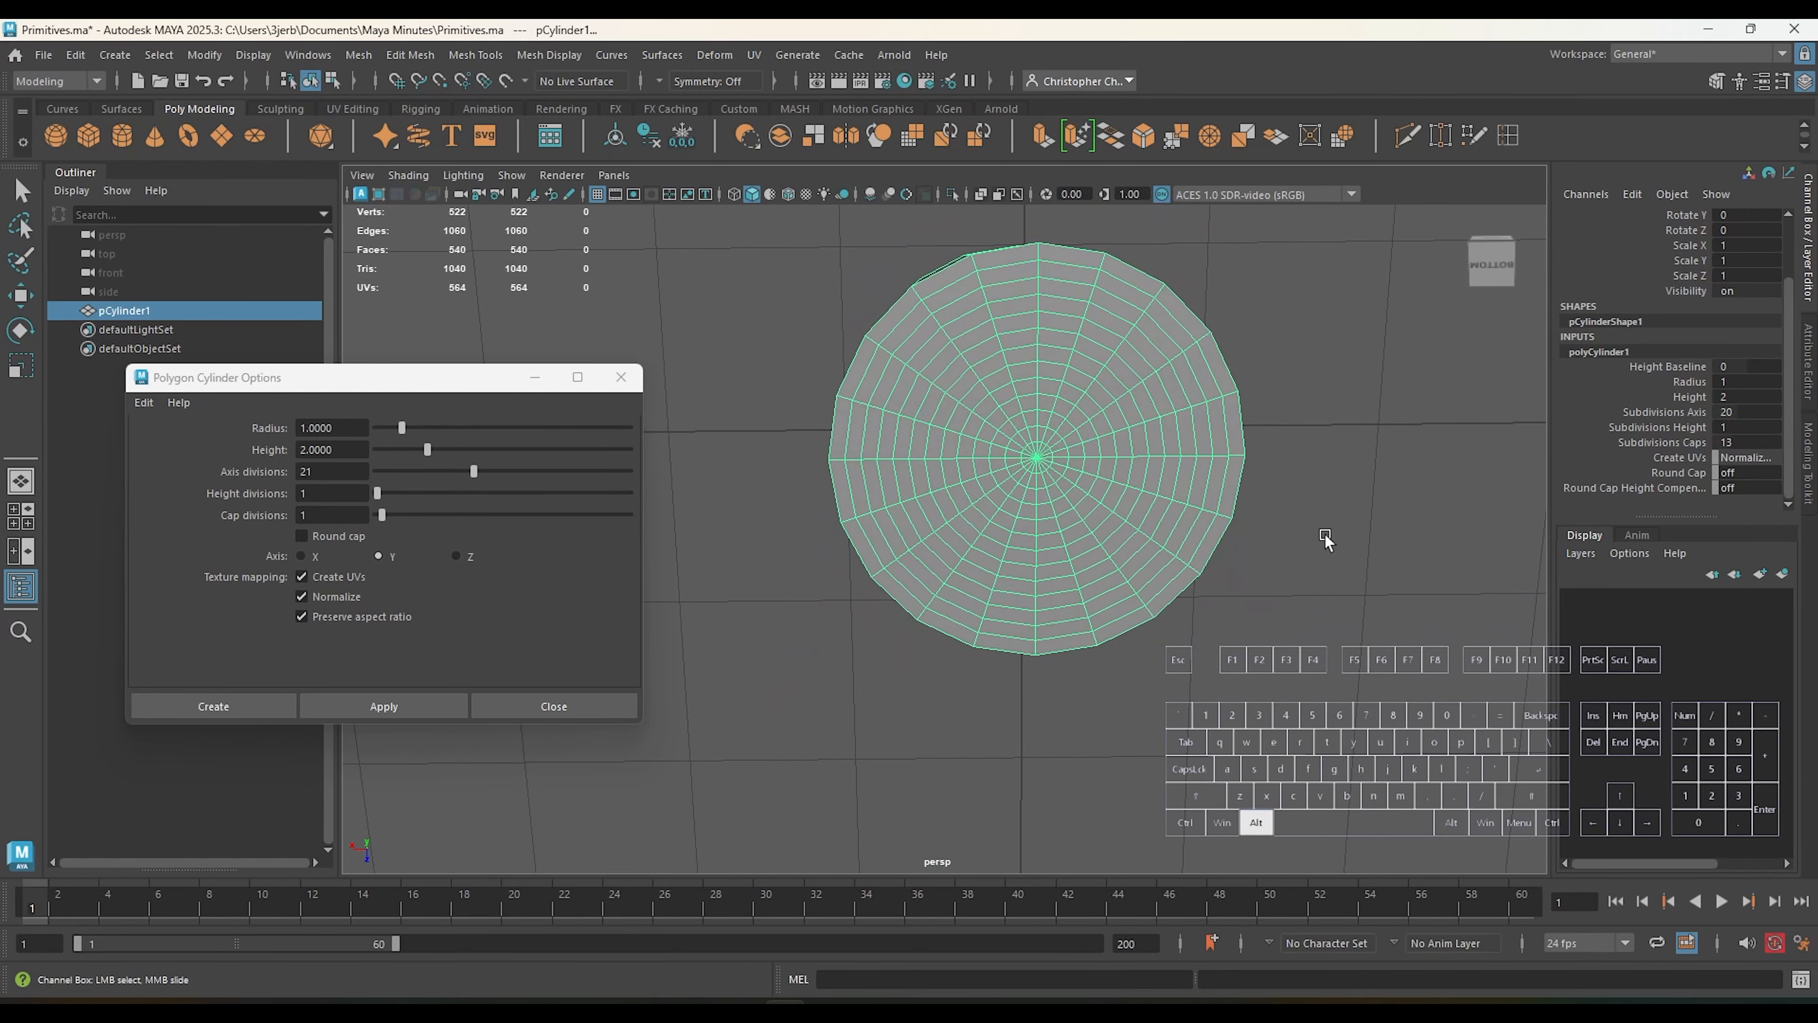
pyautogui.keyDown('alt'); pyautogui.moveTo(1267, 488); pyautogui.dragTo(1261, 648); pyautogui.keyUp('alt')
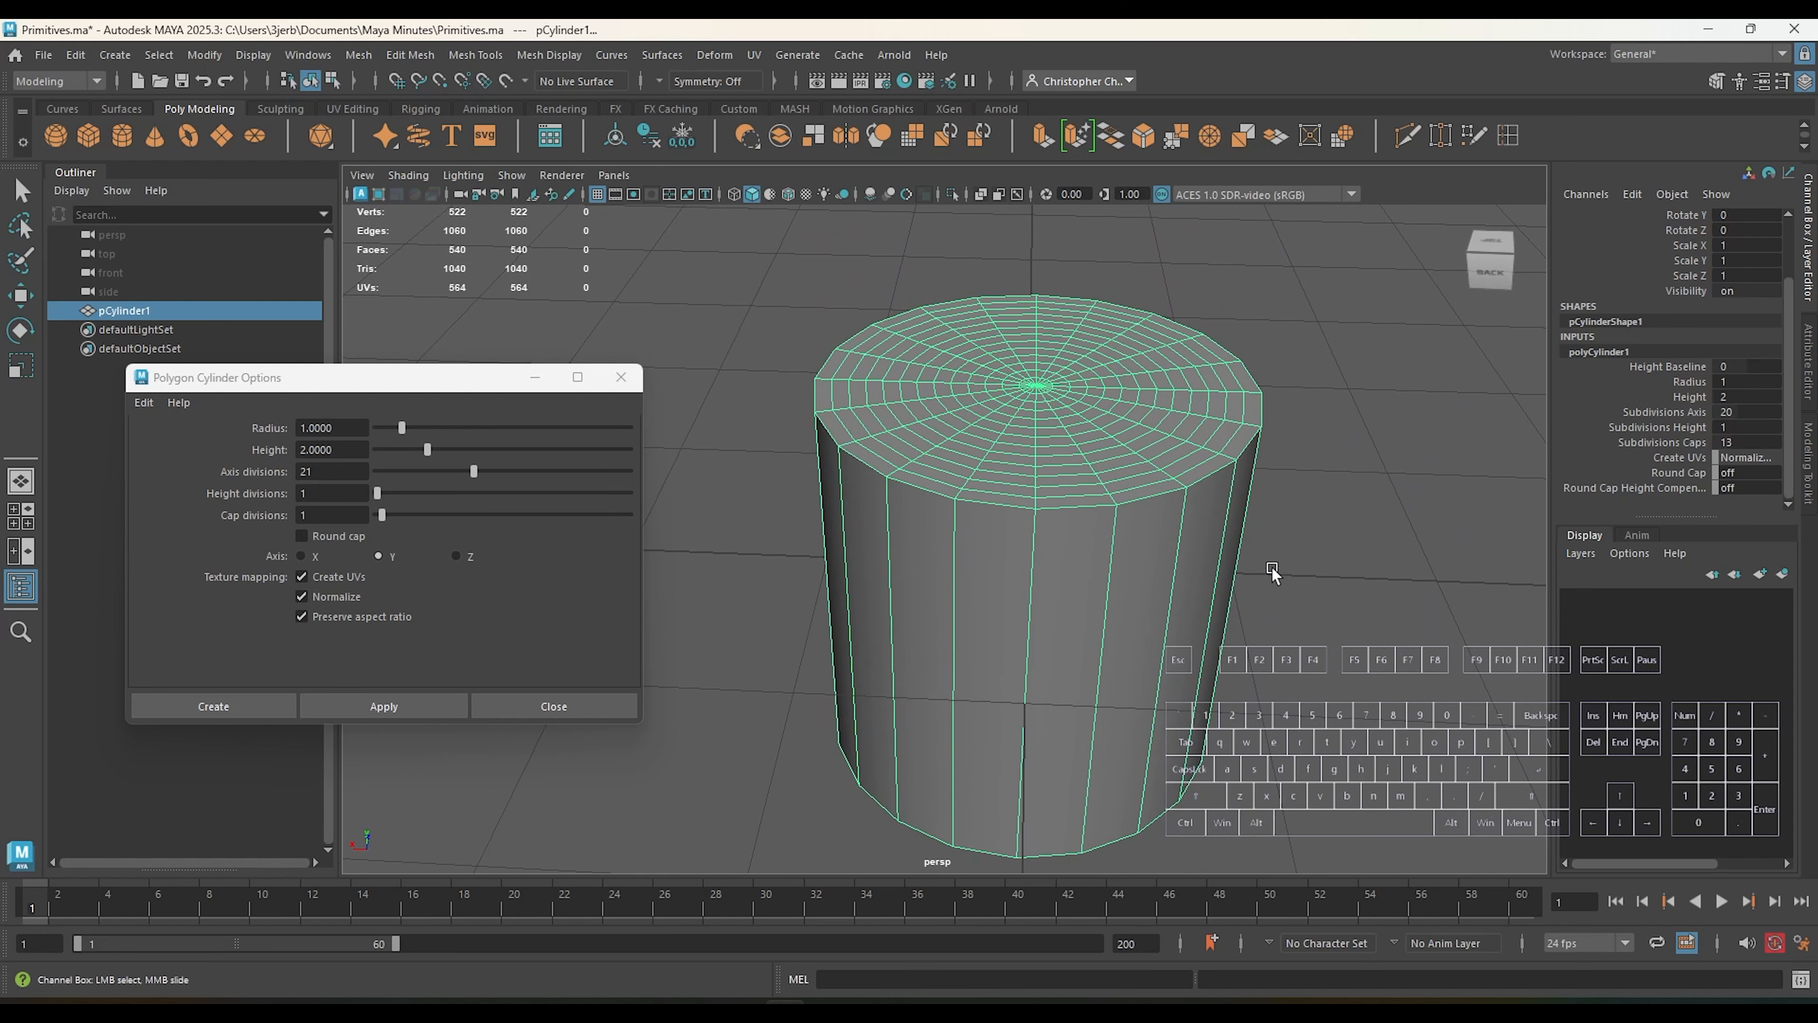
pyautogui.hotkey('ctrl', 'z')
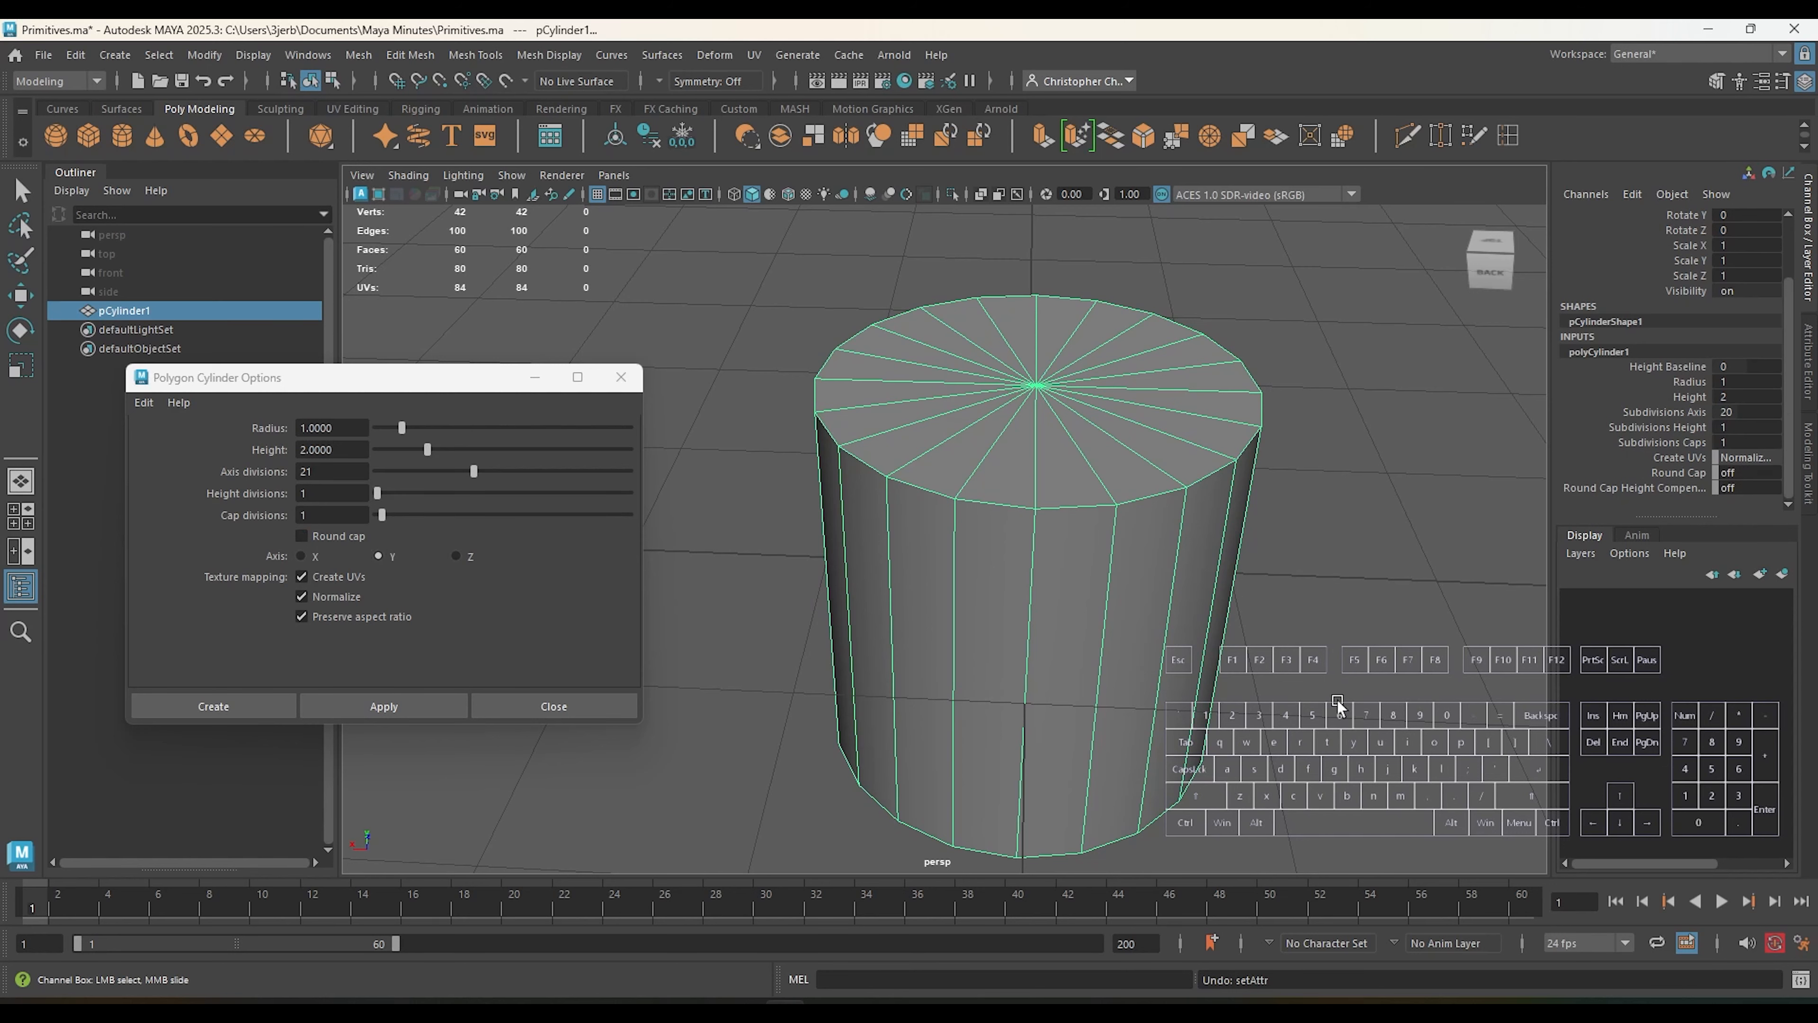
# Step: Turn on the Round Cap attribute of the cylinder
pyautogui.scroll(-3, 1335, 663)
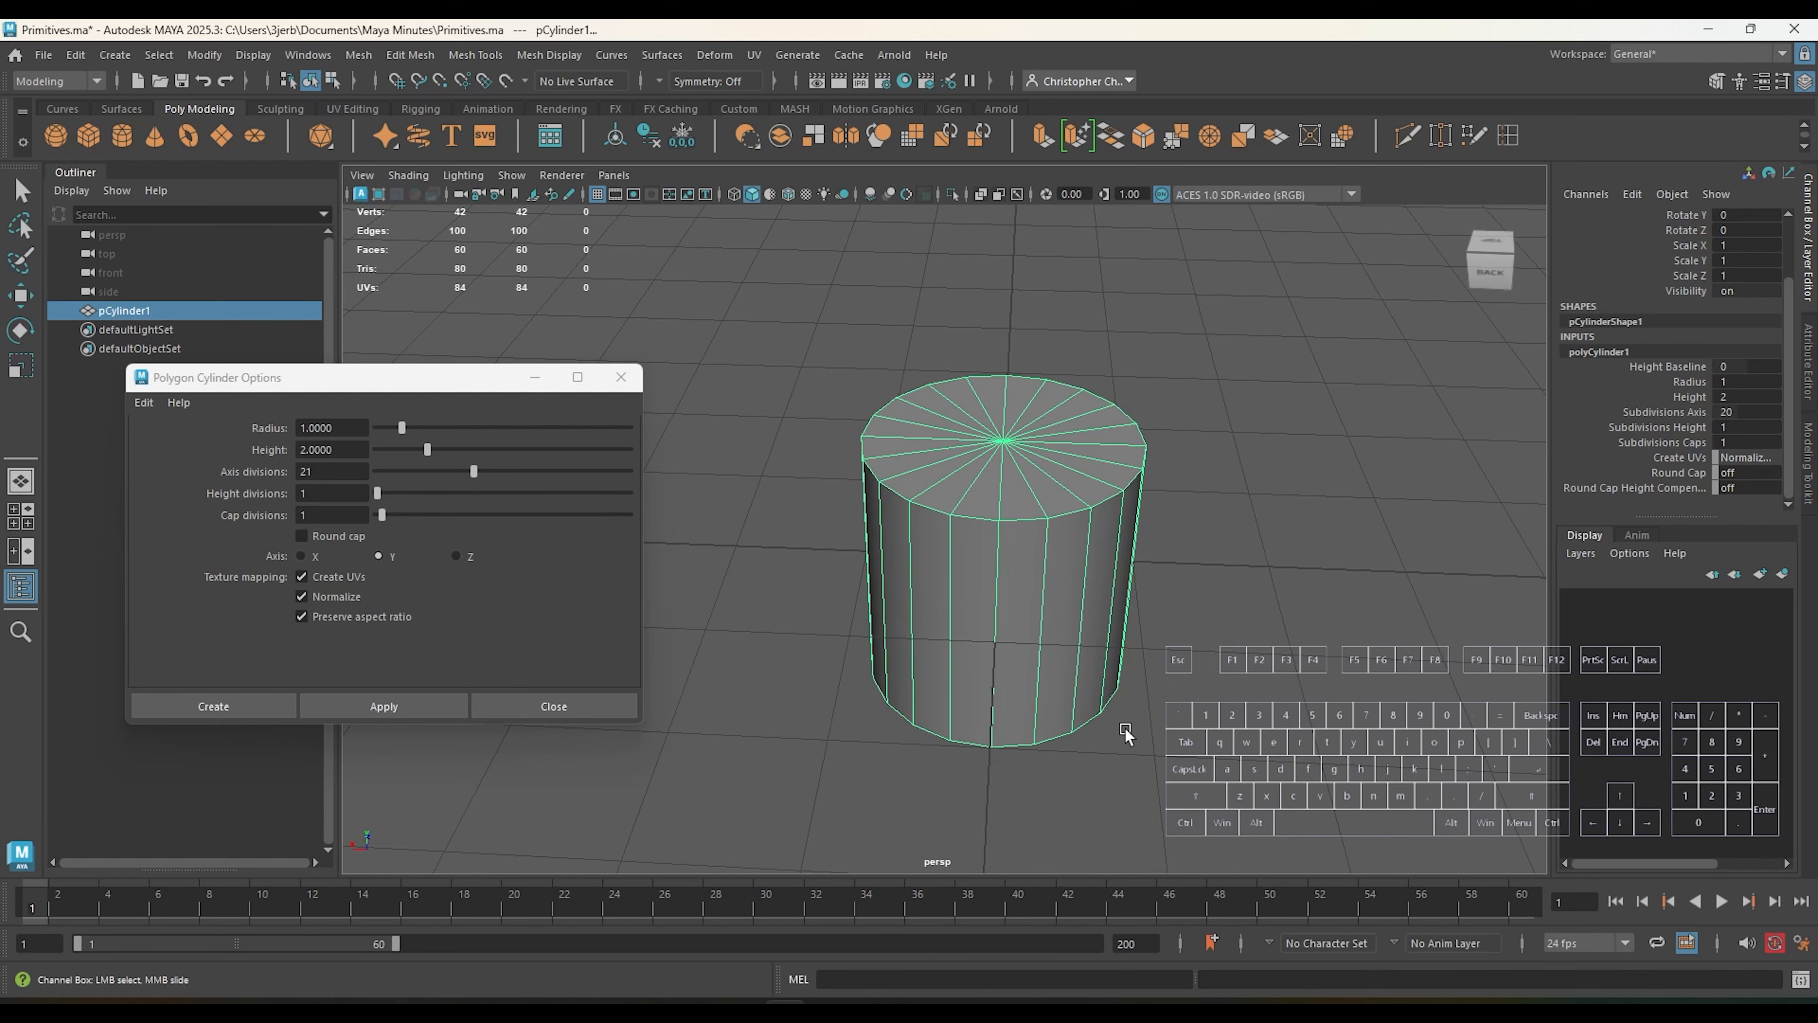
pyautogui.click(1726, 474)
pyautogui.write('1')
pyautogui.press('Return')
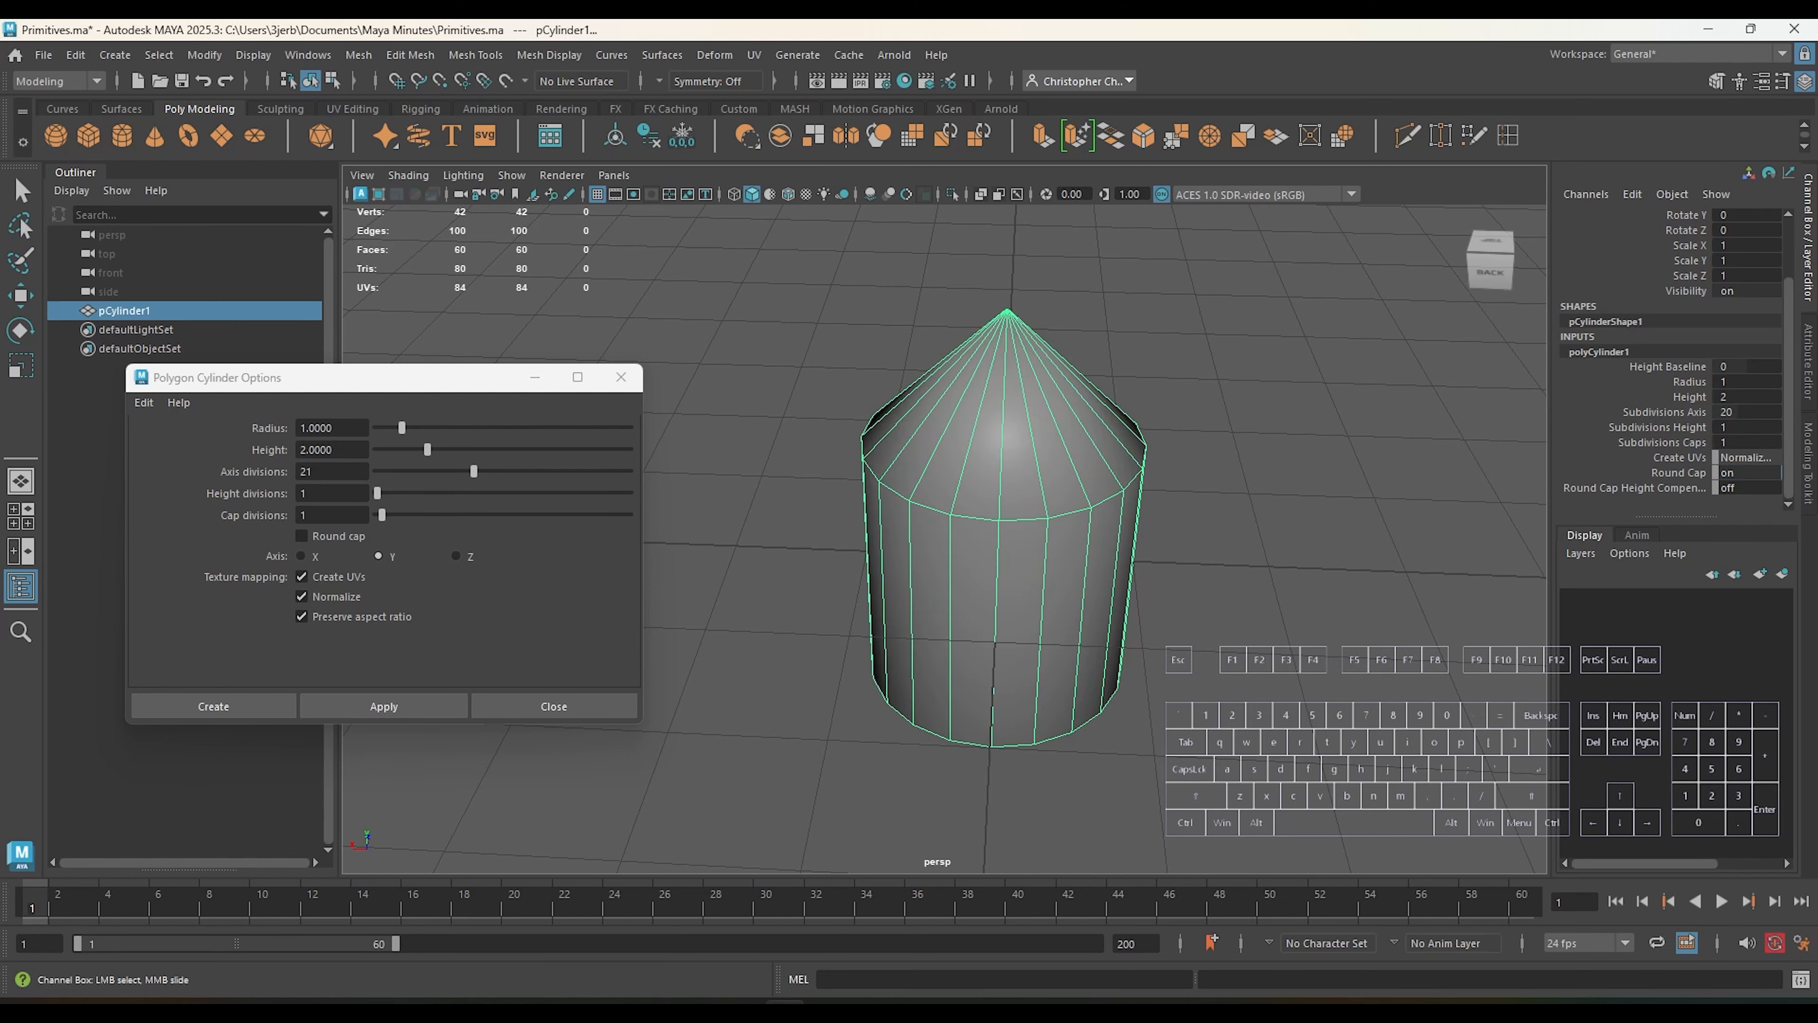
# Step: Examine the shape of the caps at both ends of the cylinder
pyautogui.scroll(-3, 1200, 615)
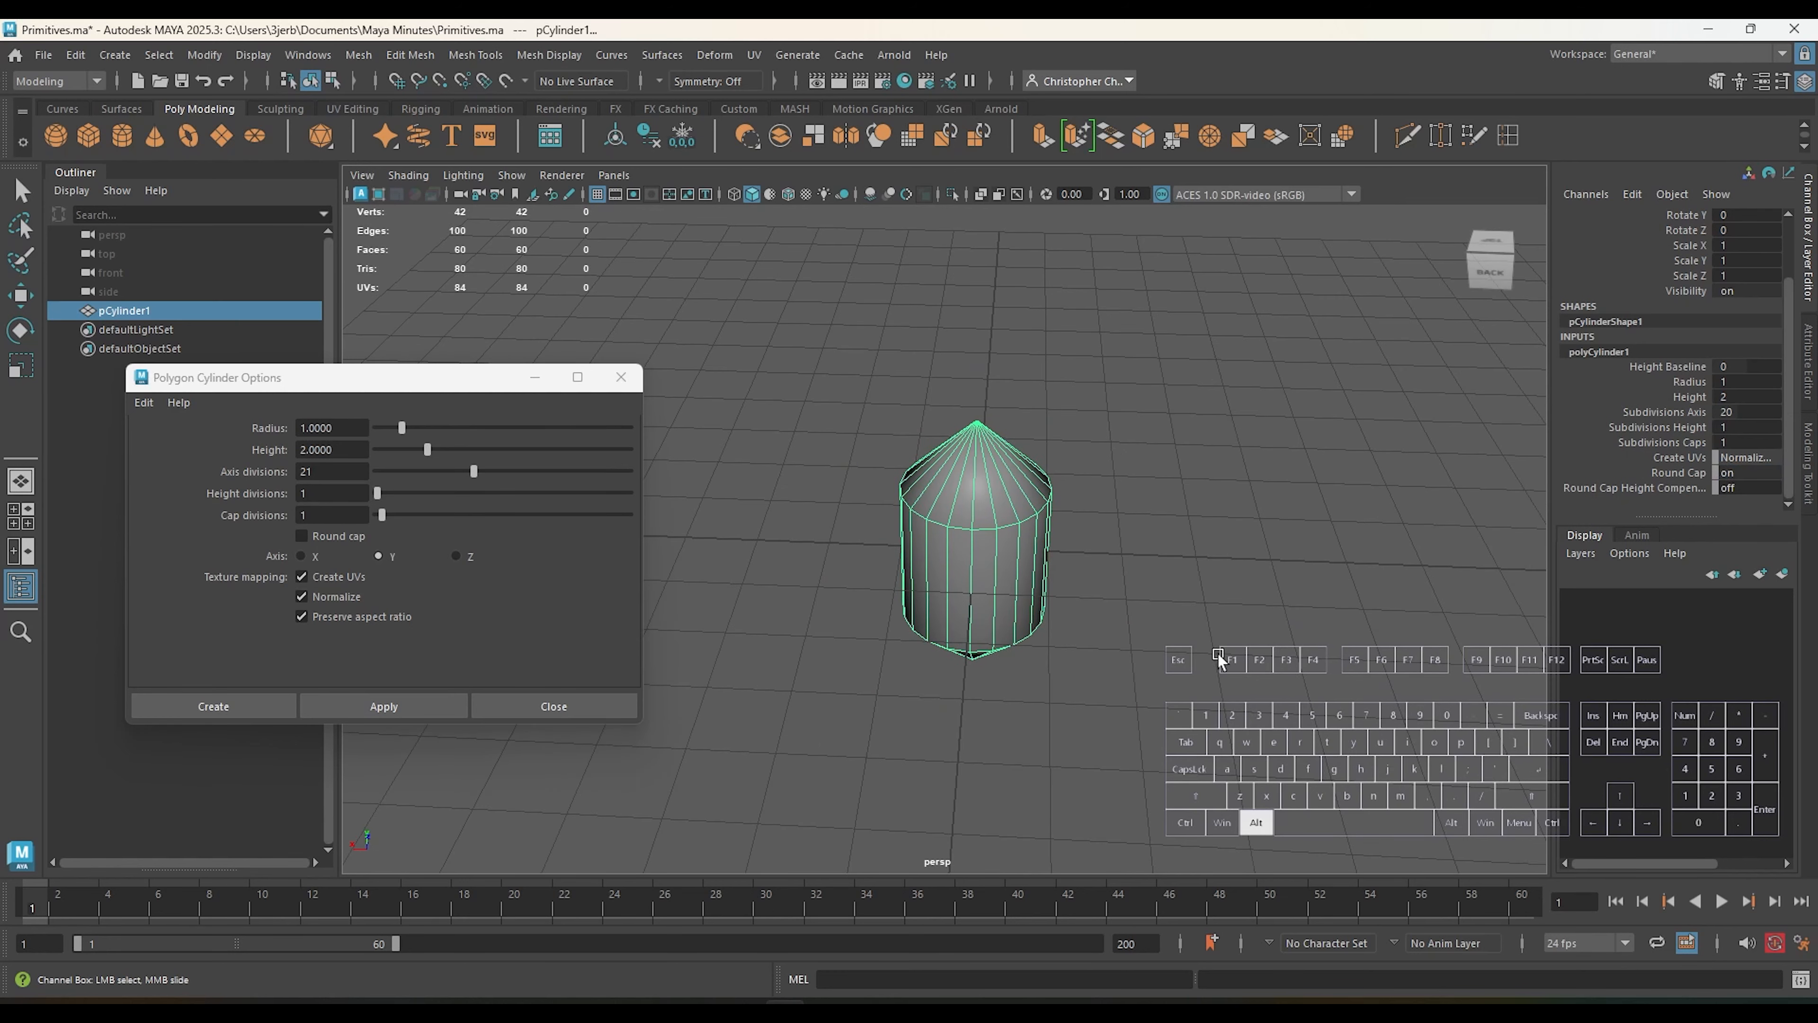
pyautogui.keyDown('alt'); pyautogui.moveTo(1199, 615); pyautogui.dragTo(1113, 475); pyautogui.keyUp('alt')
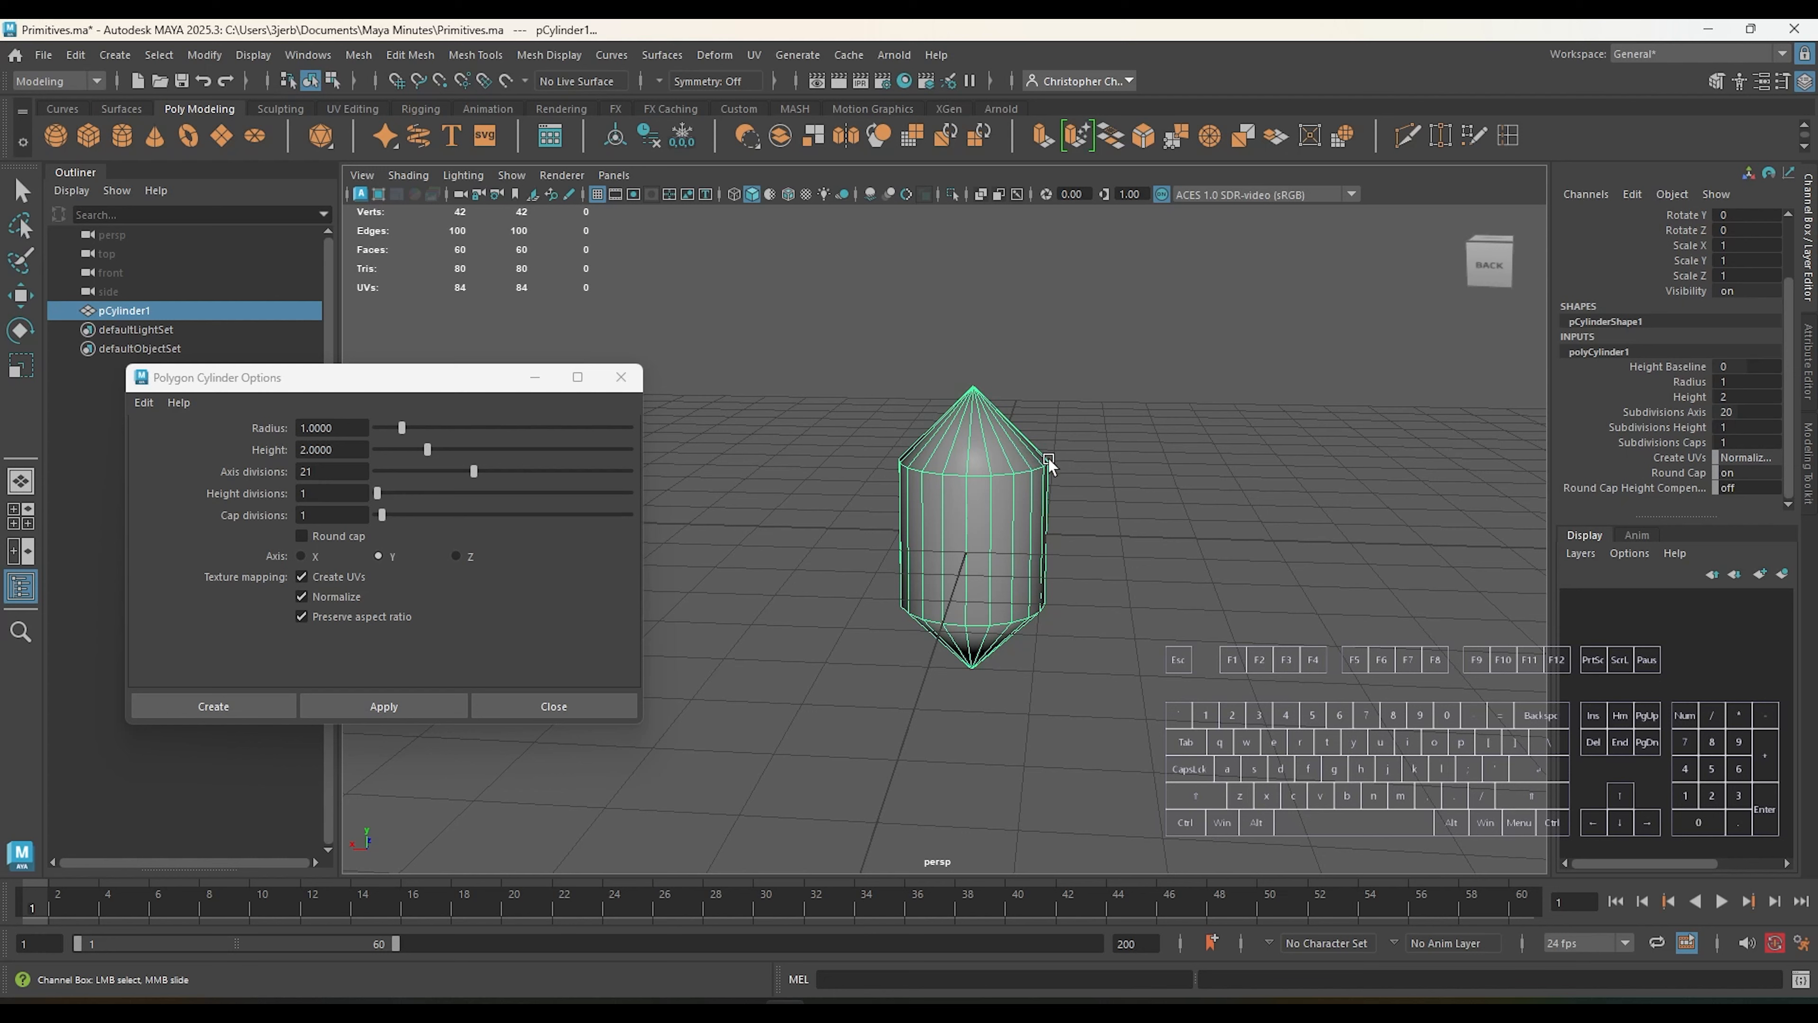
pyautogui.scroll(3, 977, 398)
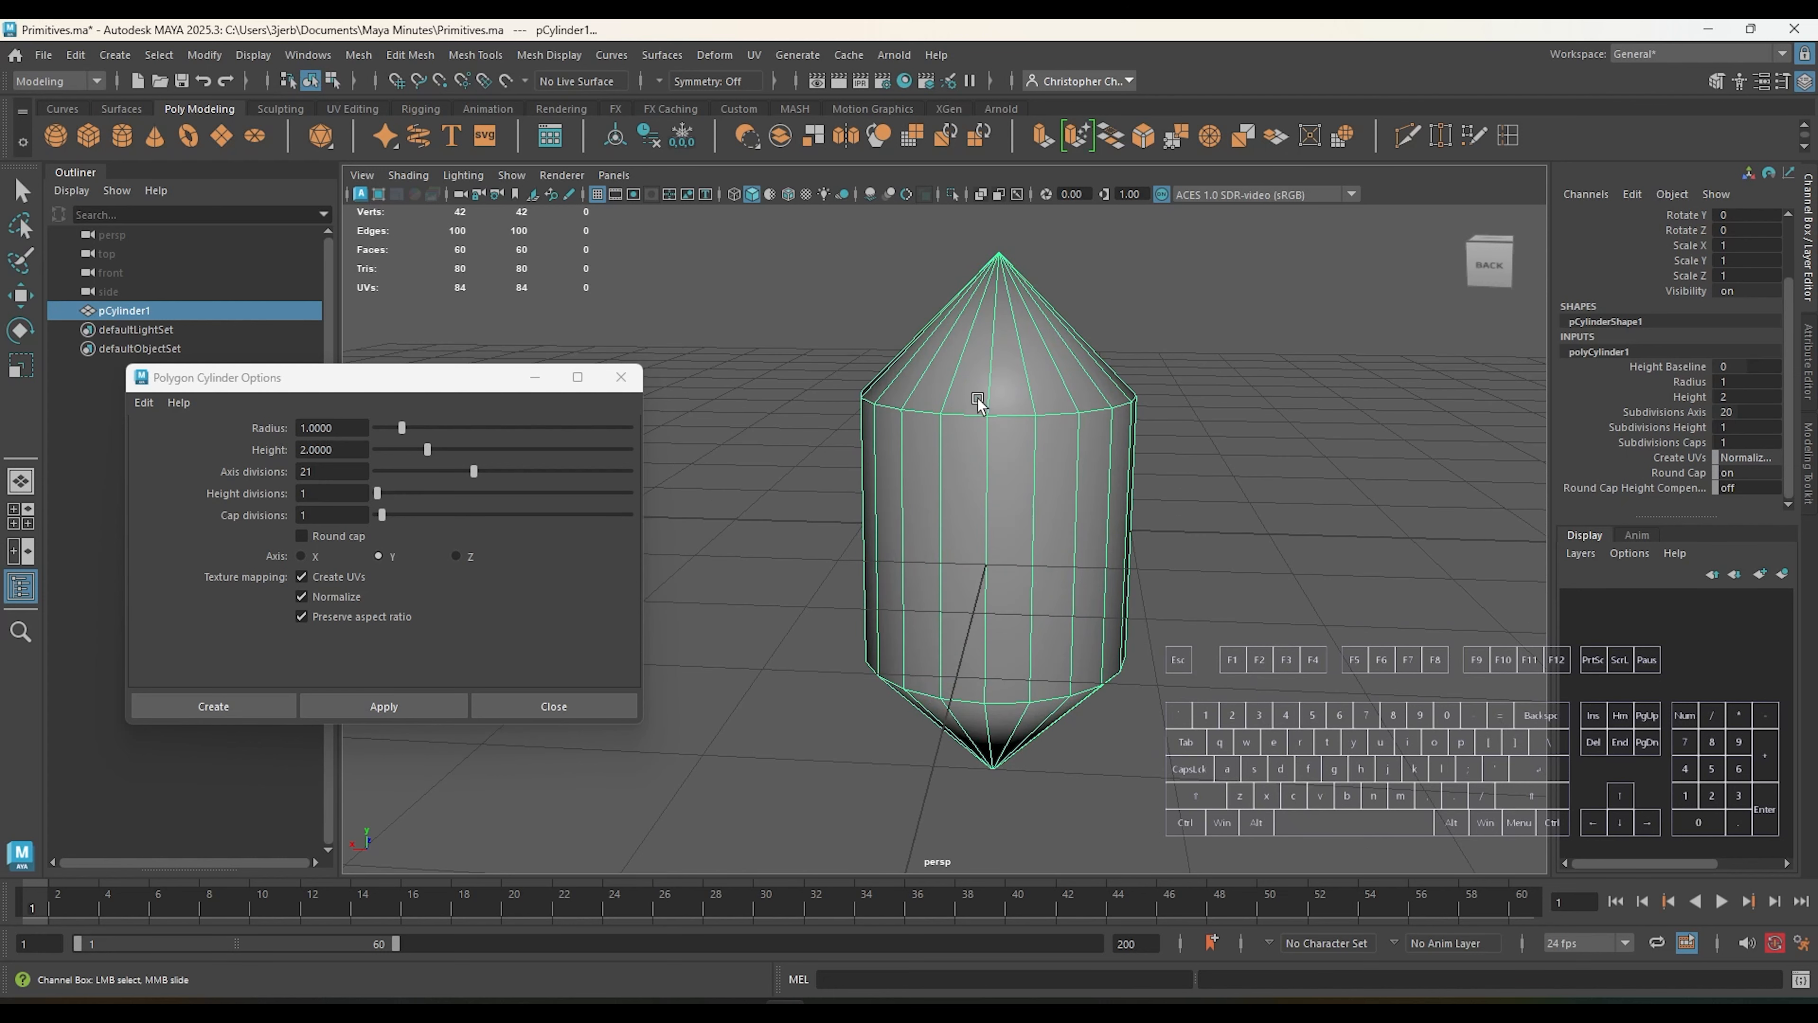
pyautogui.click(1761, 469)
pyautogui.click(1758, 463)
pyautogui.click(1757, 472)
pyautogui.click(1757, 483)
pyautogui.keyDown('alt'); pyautogui.moveTo(1279, 676); pyautogui.dragTo(1239, 671); pyautogui.keyUp('alt')
pyautogui.scroll(-3, 1174, 518)
pyautogui.scroll(5, 1174, 524)
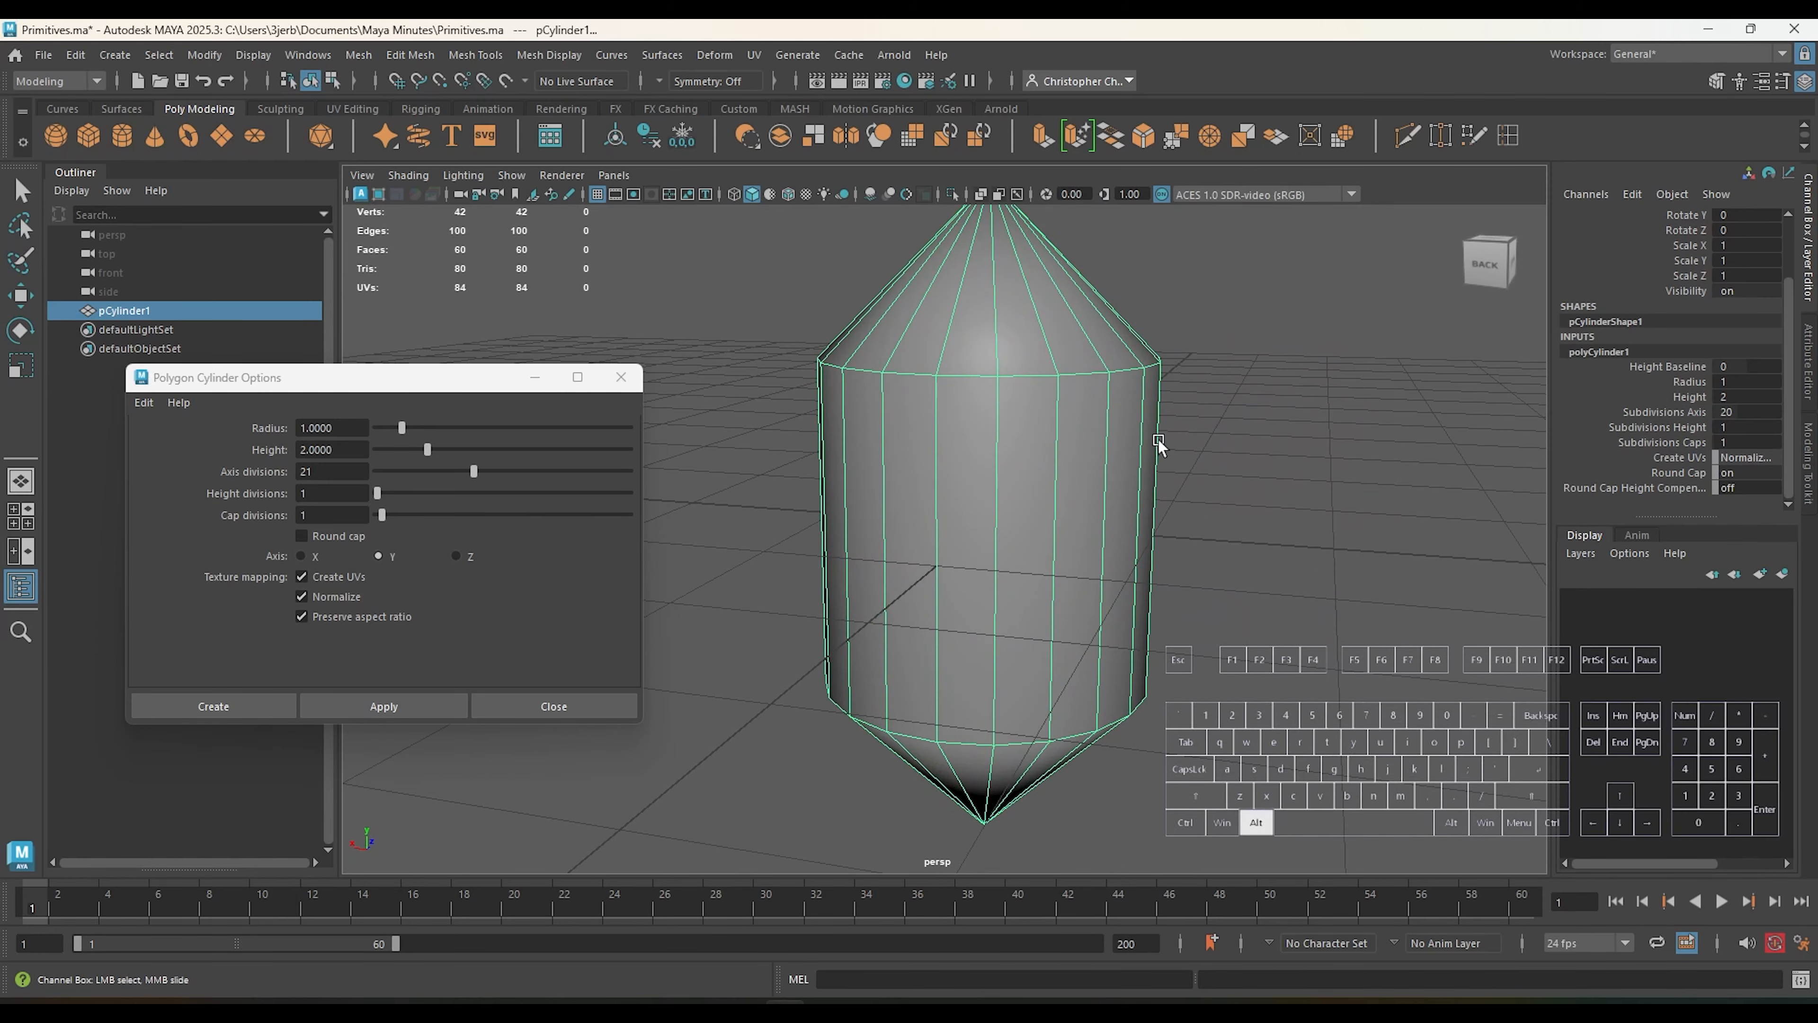
pyautogui.keyDown('alt'); pyautogui.moveTo(1146, 343); pyautogui.dragTo(1147, 541, button='middle'); pyautogui.keyUp('alt')
pyautogui.keyDown('alt'); pyautogui.moveTo(1258, 581); pyautogui.dragTo(1080, 562, button='right'); pyautogui.keyUp('alt')
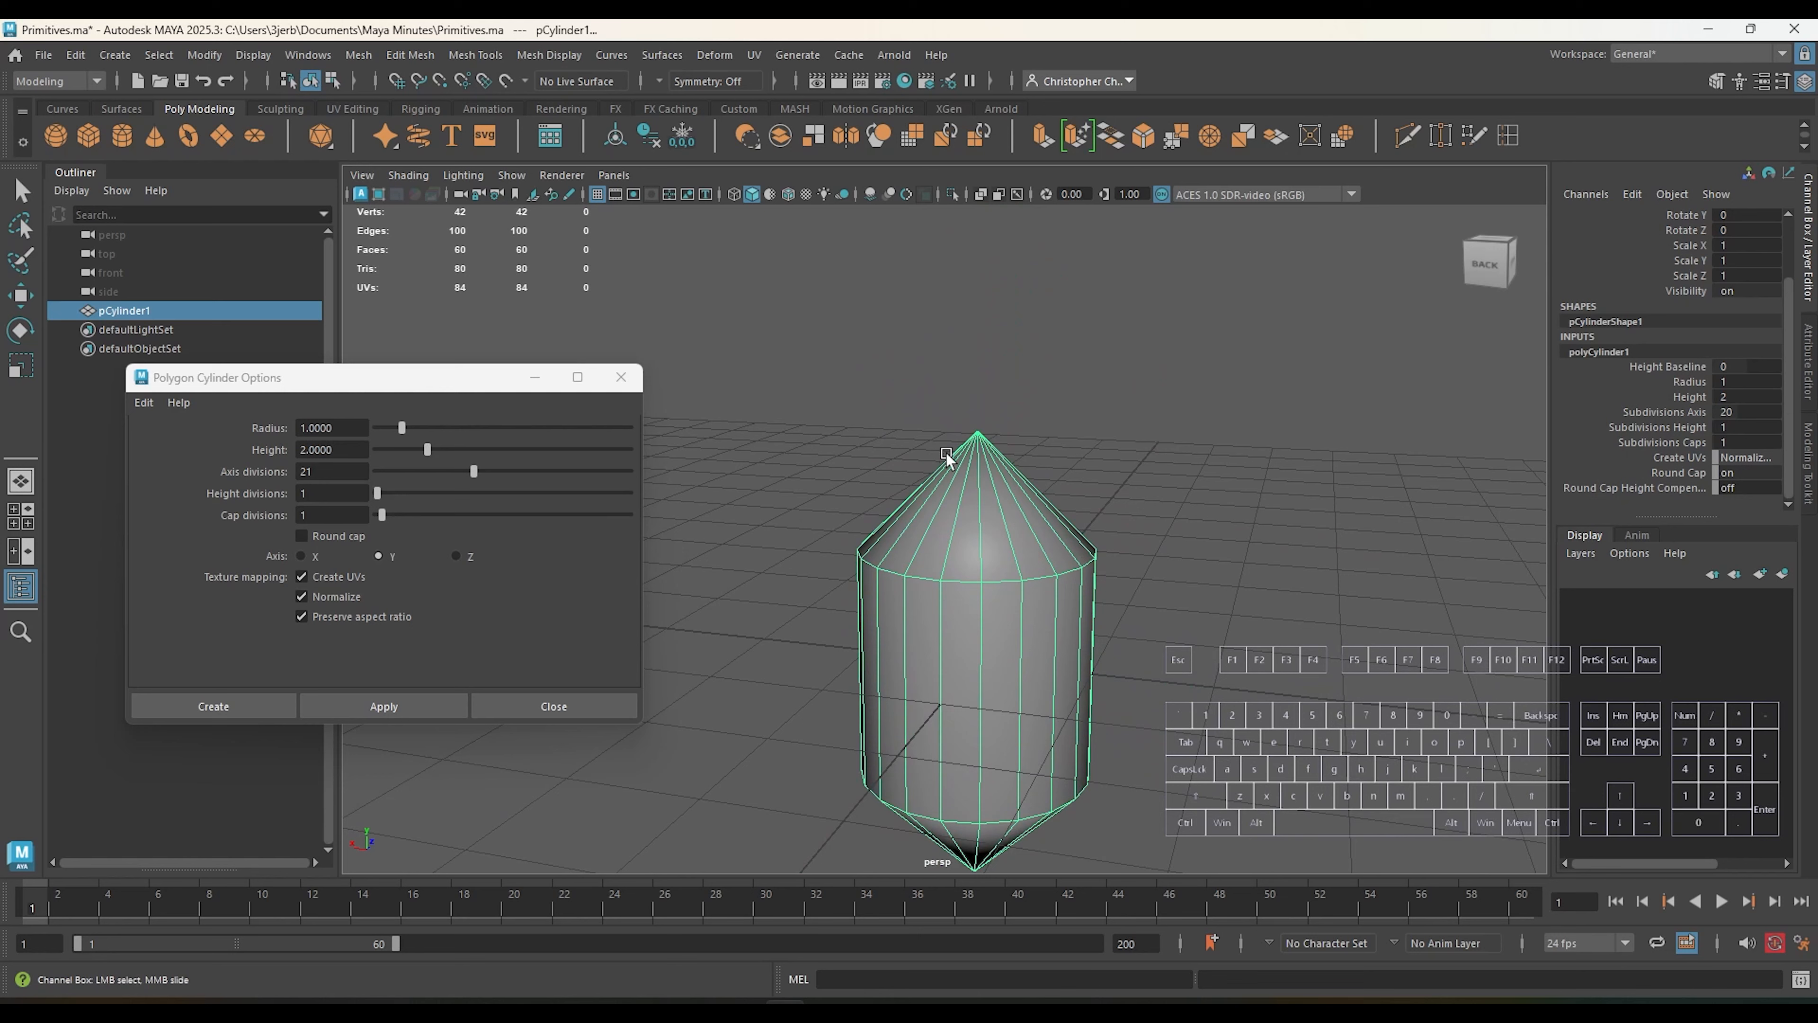
pyautogui.scroll(3, 1021, 415)
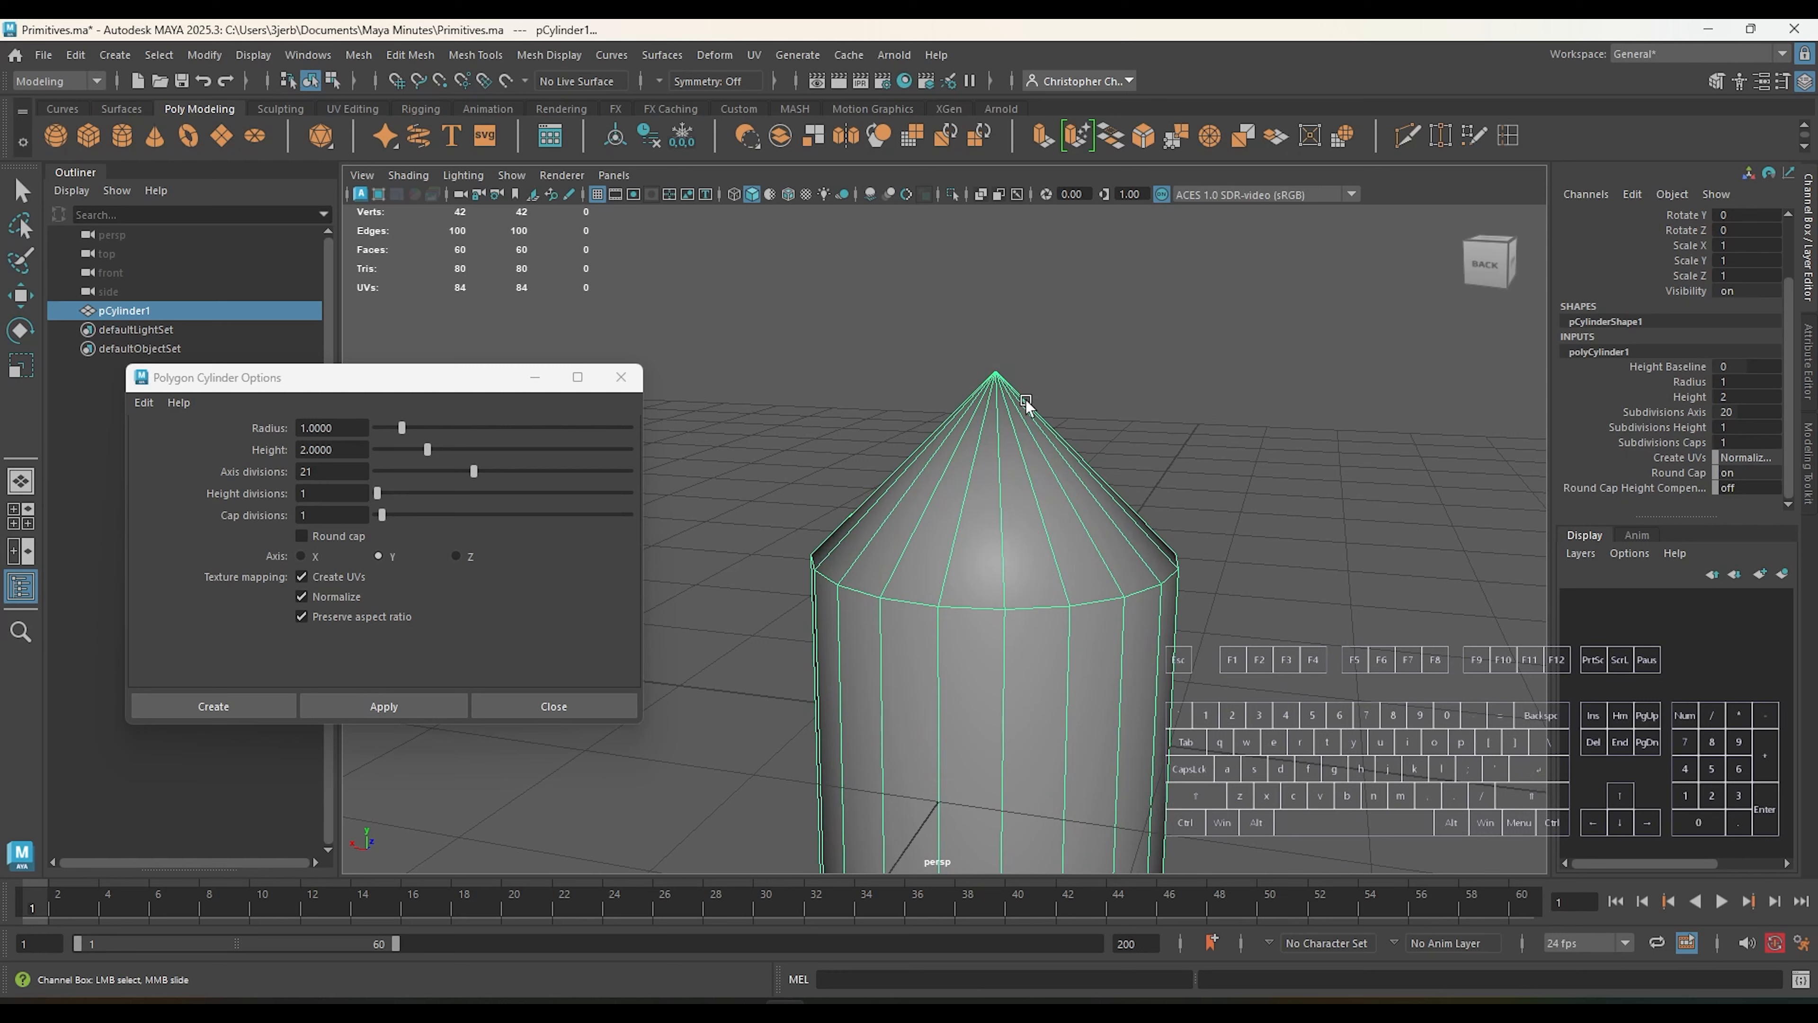
# Step: Set the cylinder's Subdivisions Caps to 5 and raise it further to 7 to smooth the round caps
pyautogui.doubleClick(1723, 443)
pyautogui.write('5')
pyautogui.press('Return')
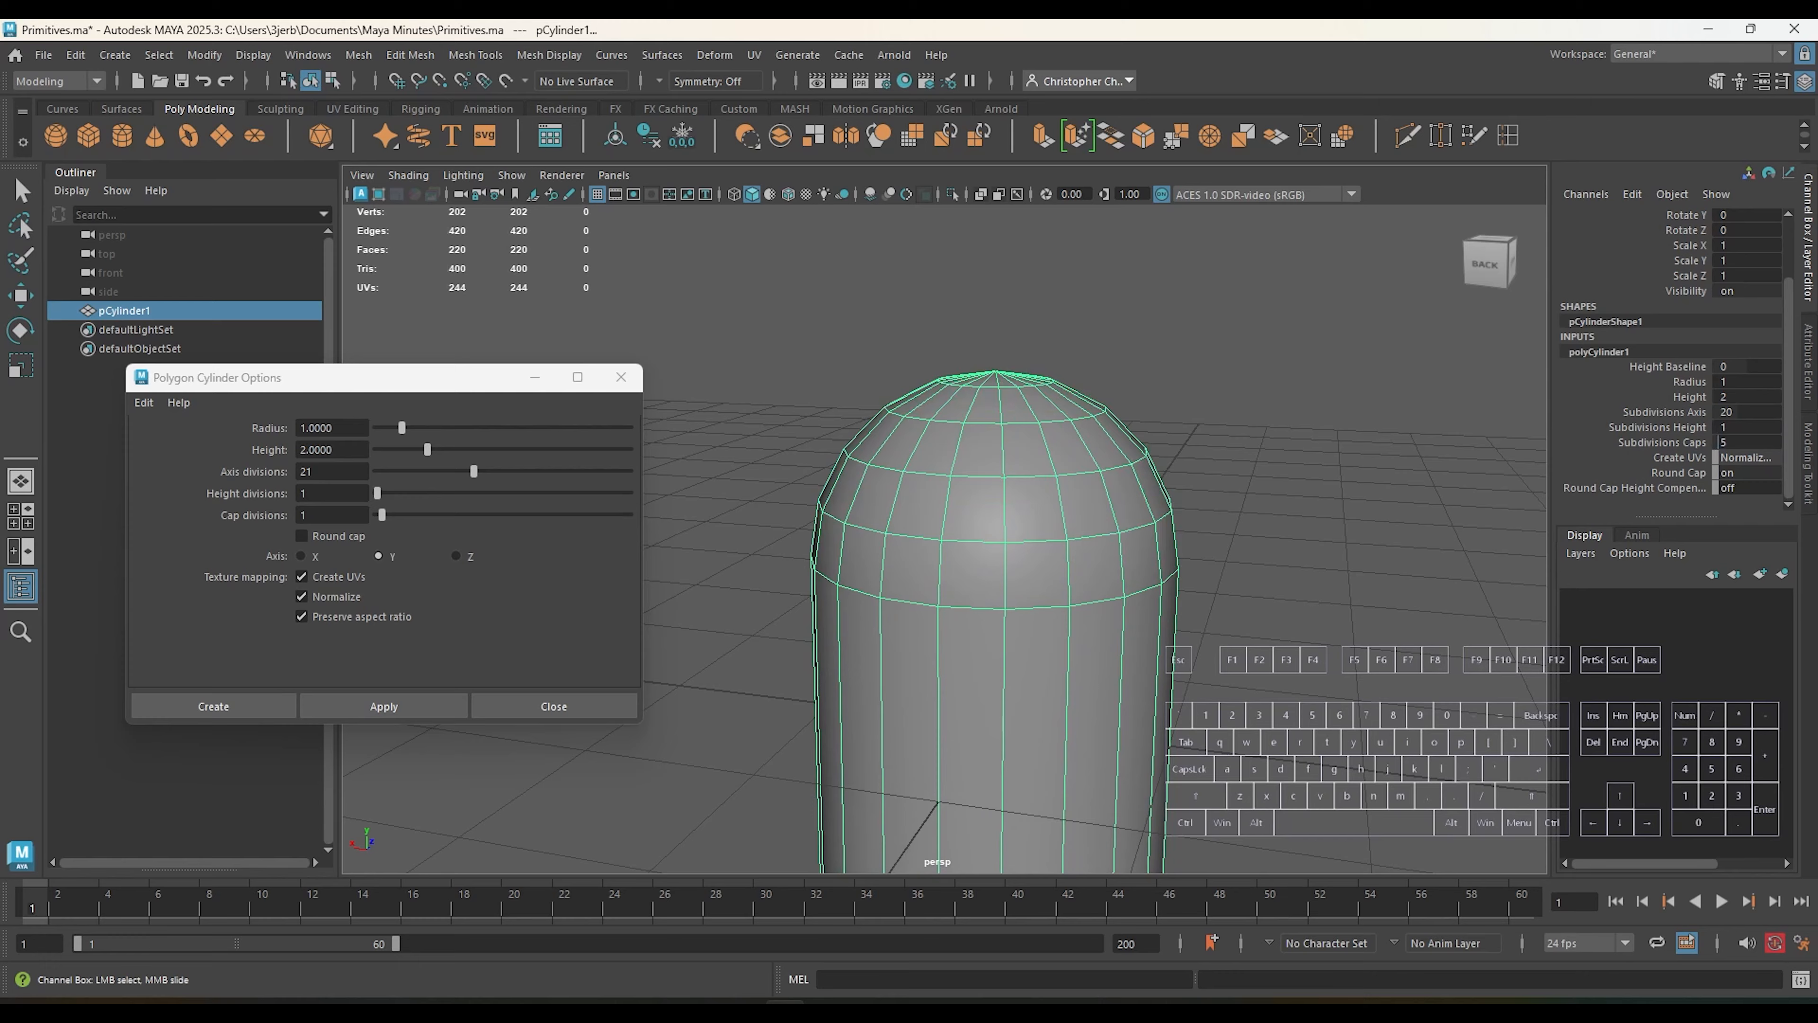
pyautogui.moveTo(1723, 443); pyautogui.dragTo(1726, 442, button='middle')
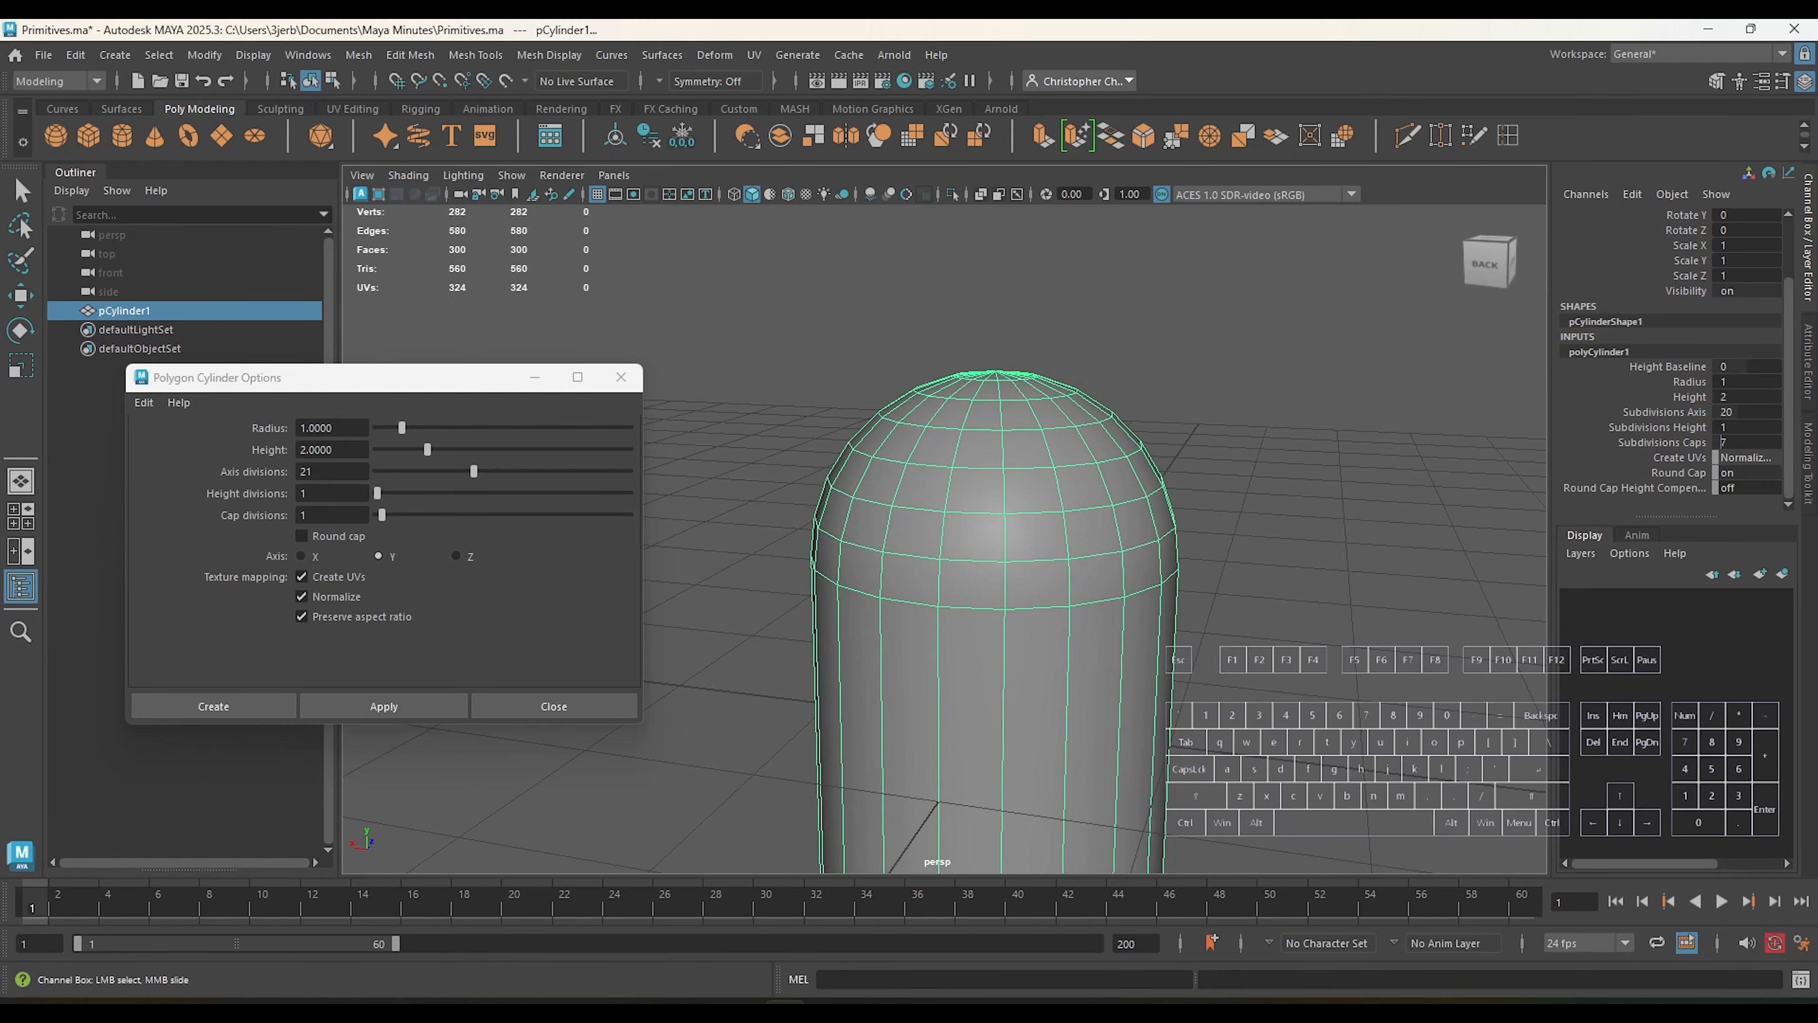
pyautogui.scroll(-4, 1260, 596)
pyautogui.keyDown('alt'); pyautogui.moveTo(1217, 631); pyautogui.dragTo(1383, 514); pyautogui.keyUp('alt')
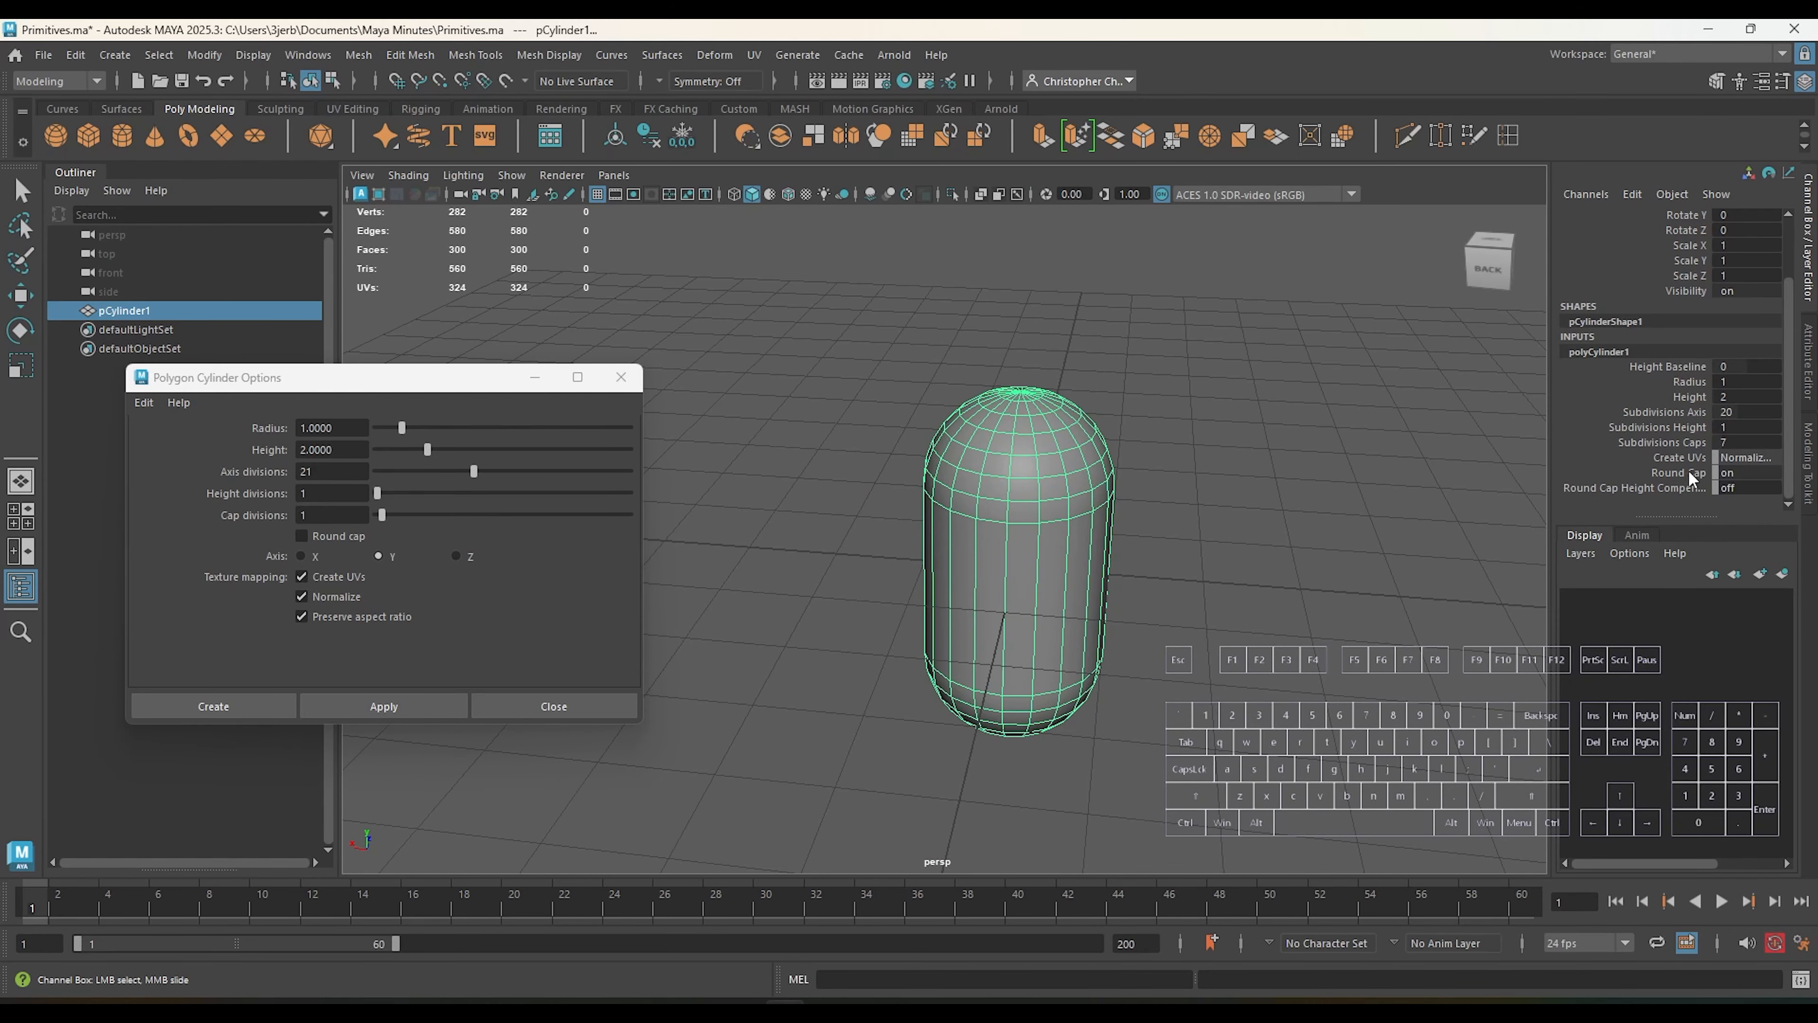
# Step: Highlight the cylinder's Create UVs attribute and open the UV Editor
pyautogui.click(1681, 456)
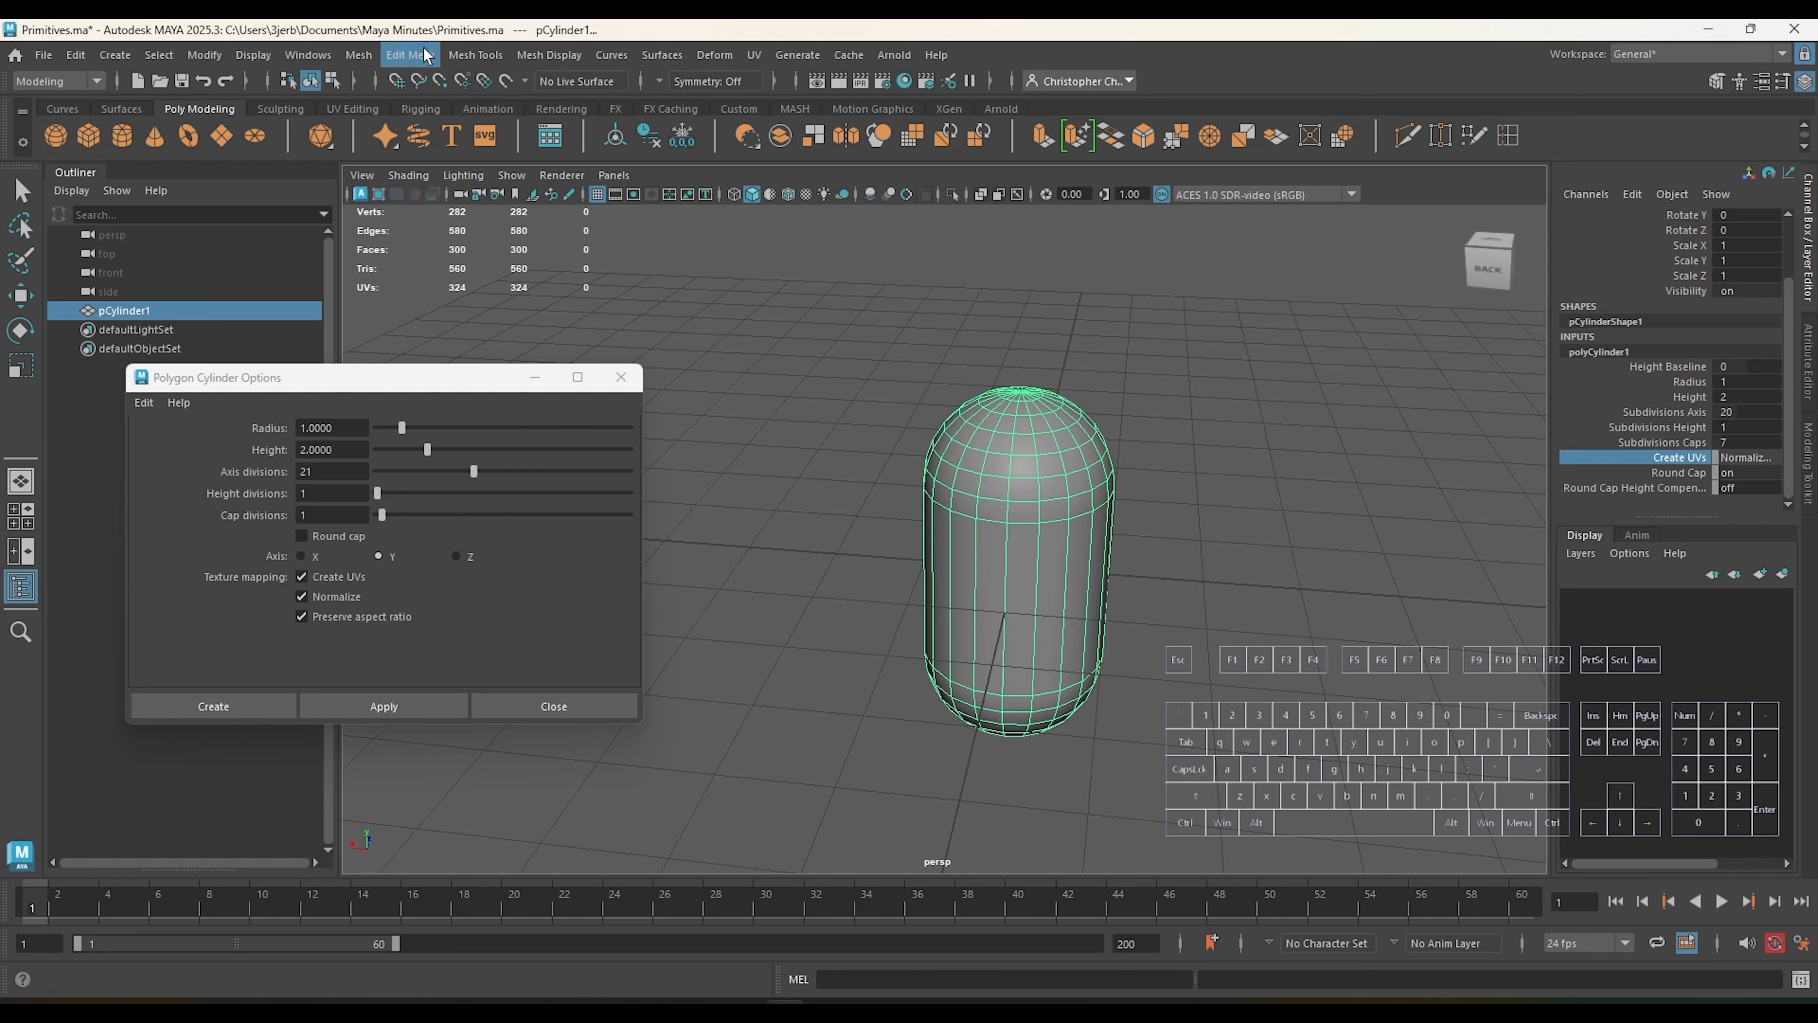
pyautogui.click(322, 58)
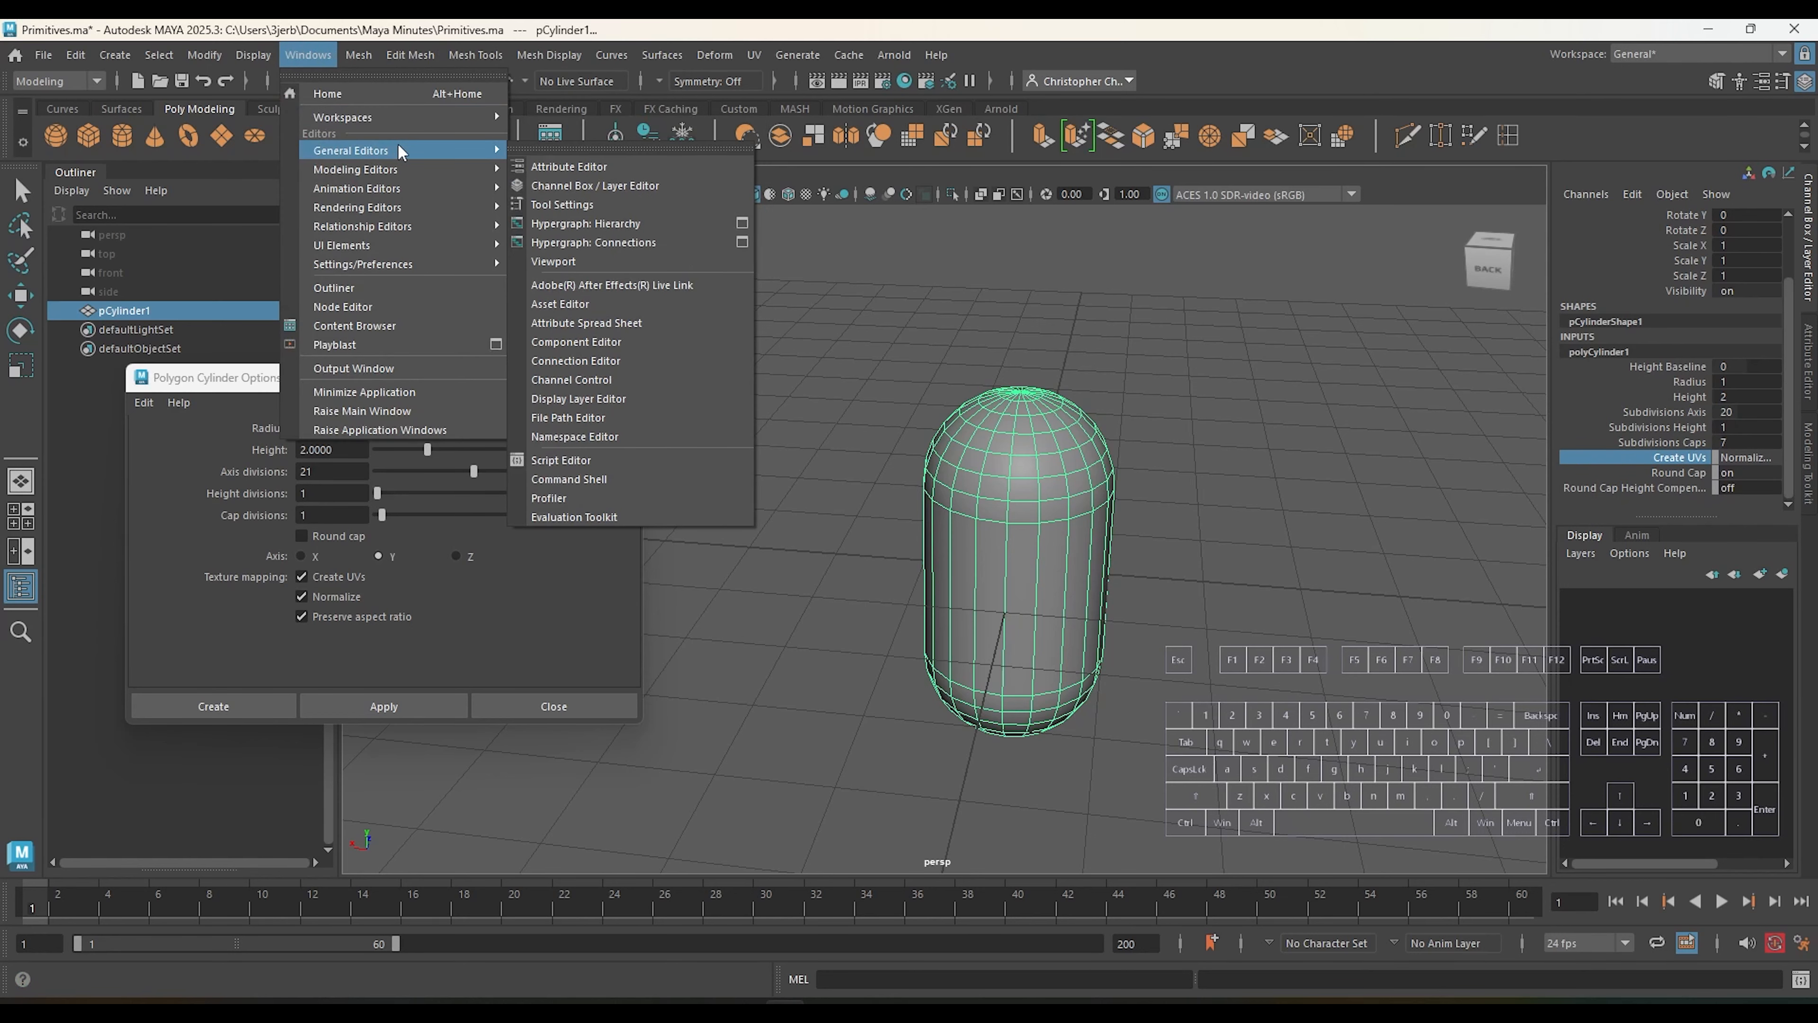
pyautogui.moveTo(429, 169)
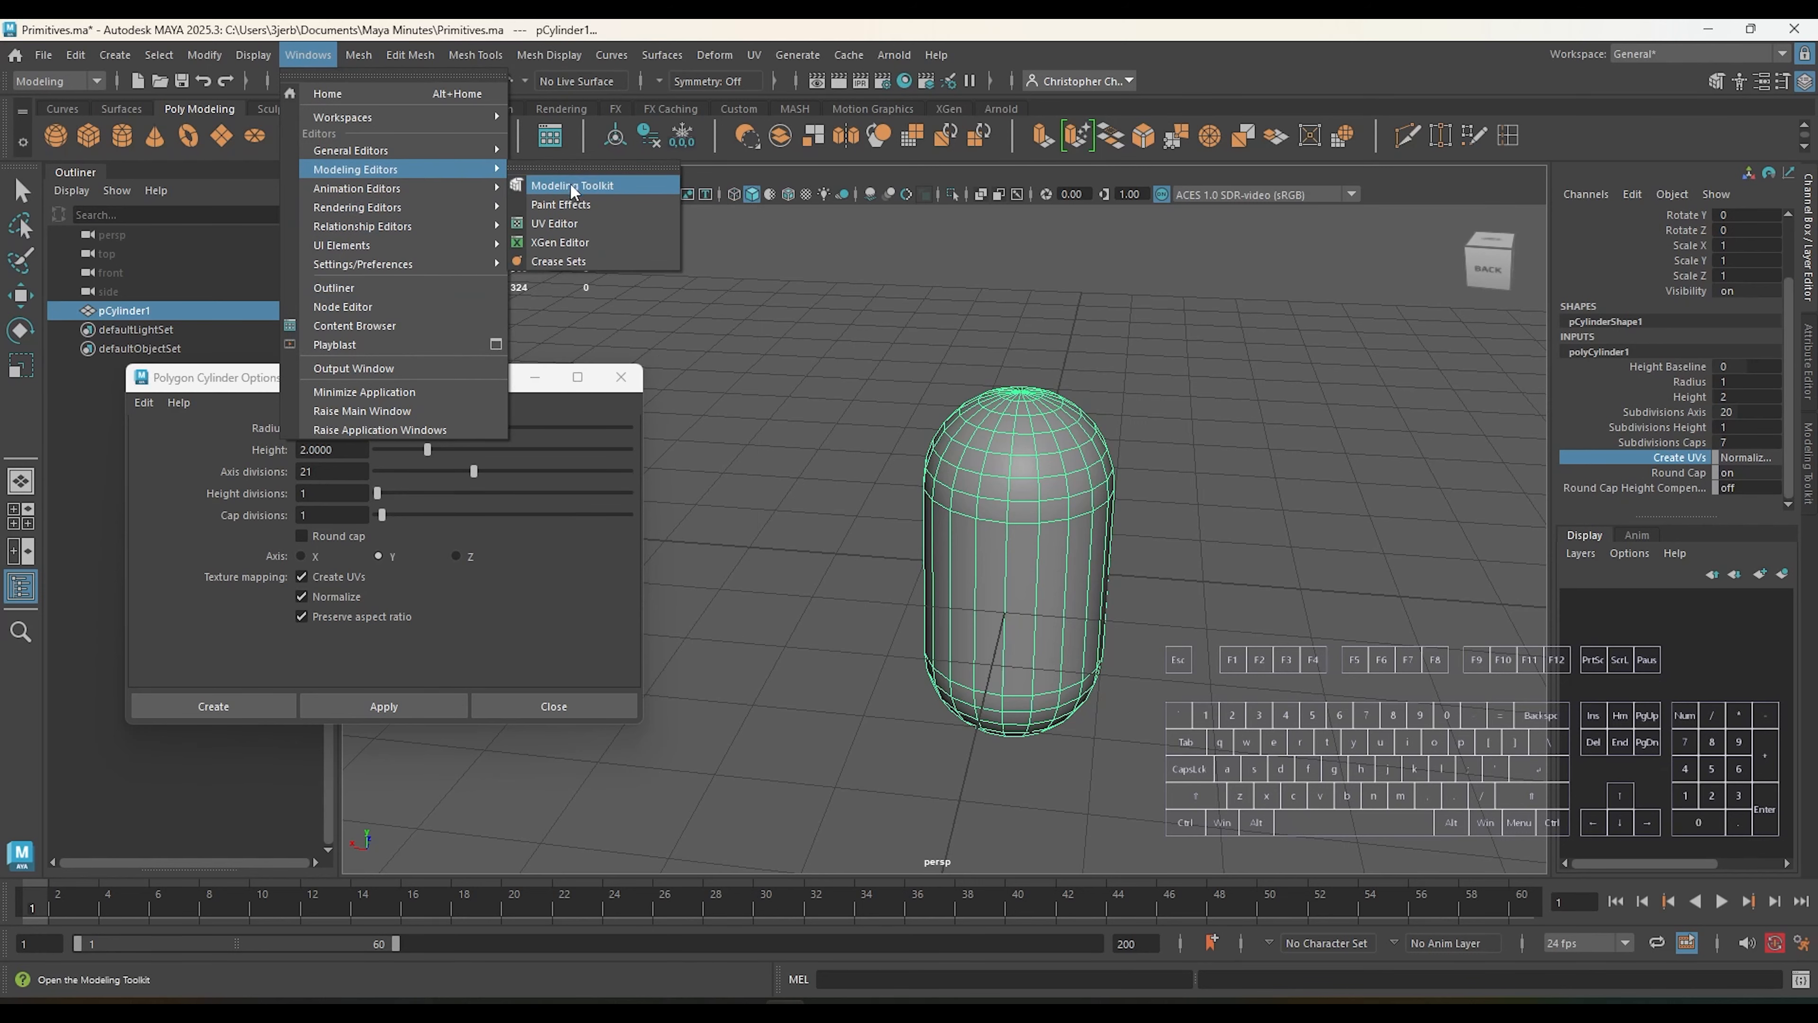
pyautogui.click(589, 223)
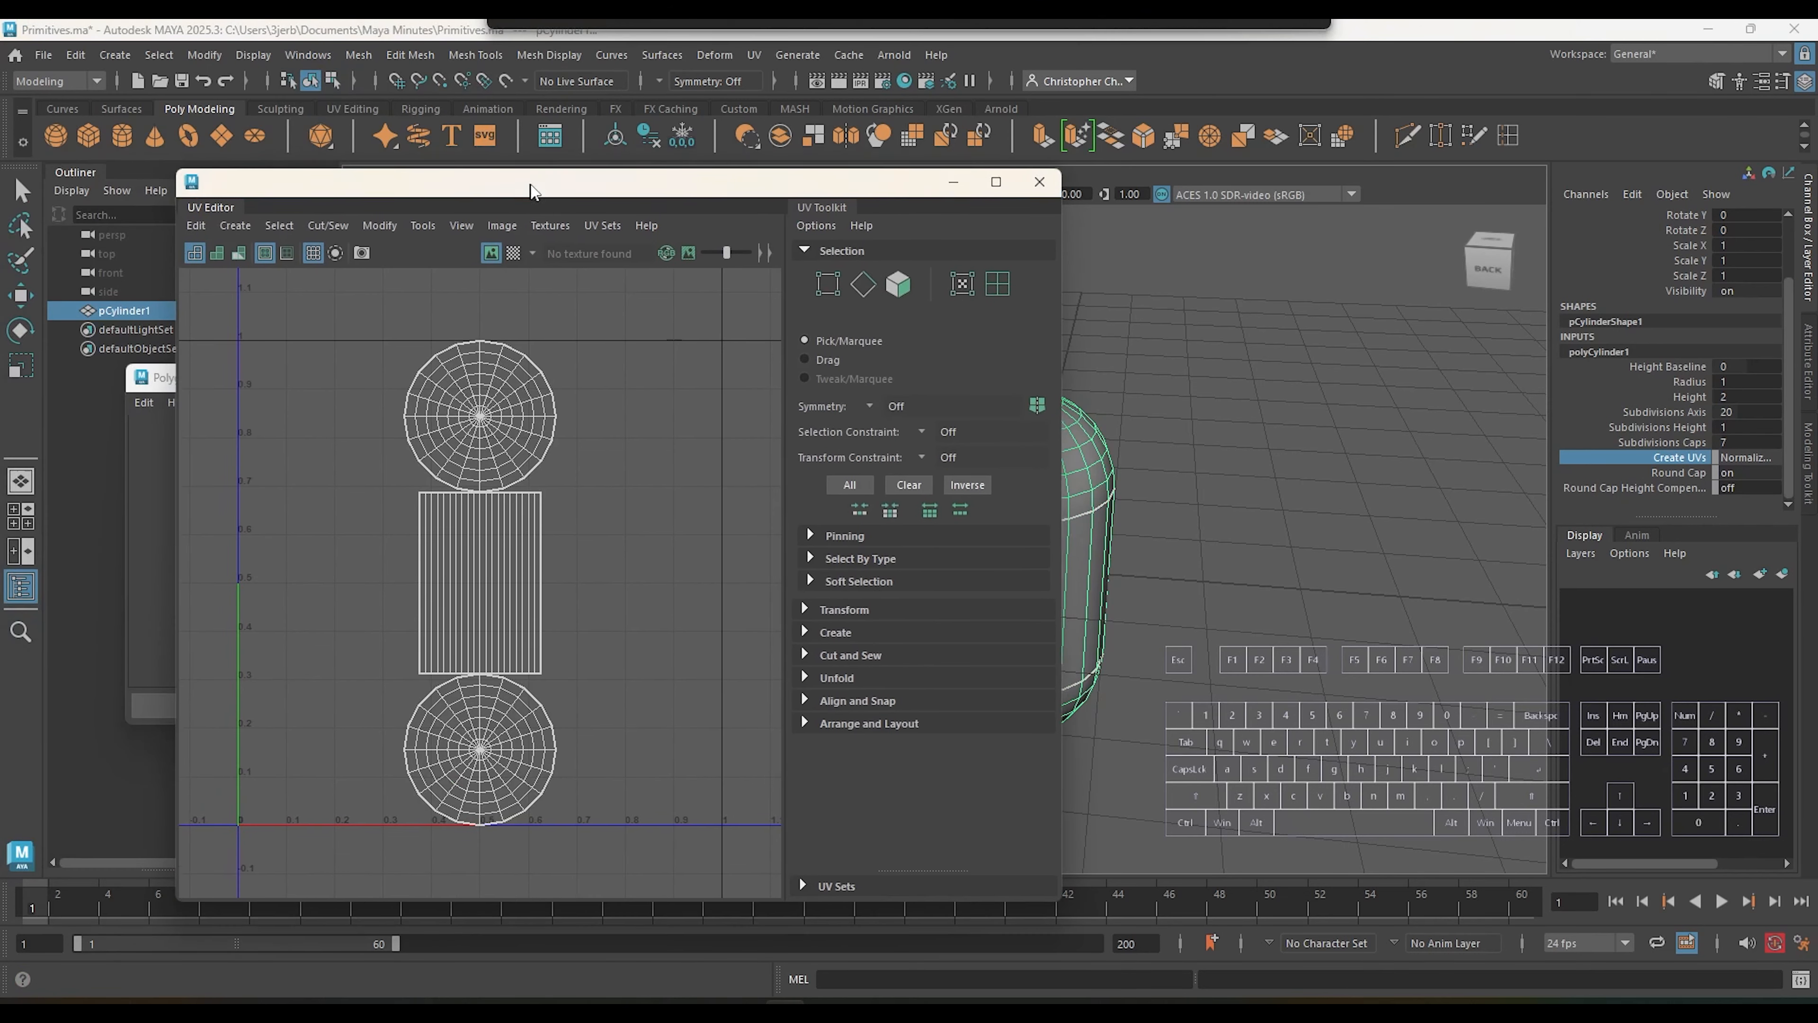
# Step: Review the available Create UVs options and examine the cylinder's UV layout in the UV Editor
pyautogui.click(1736, 457)
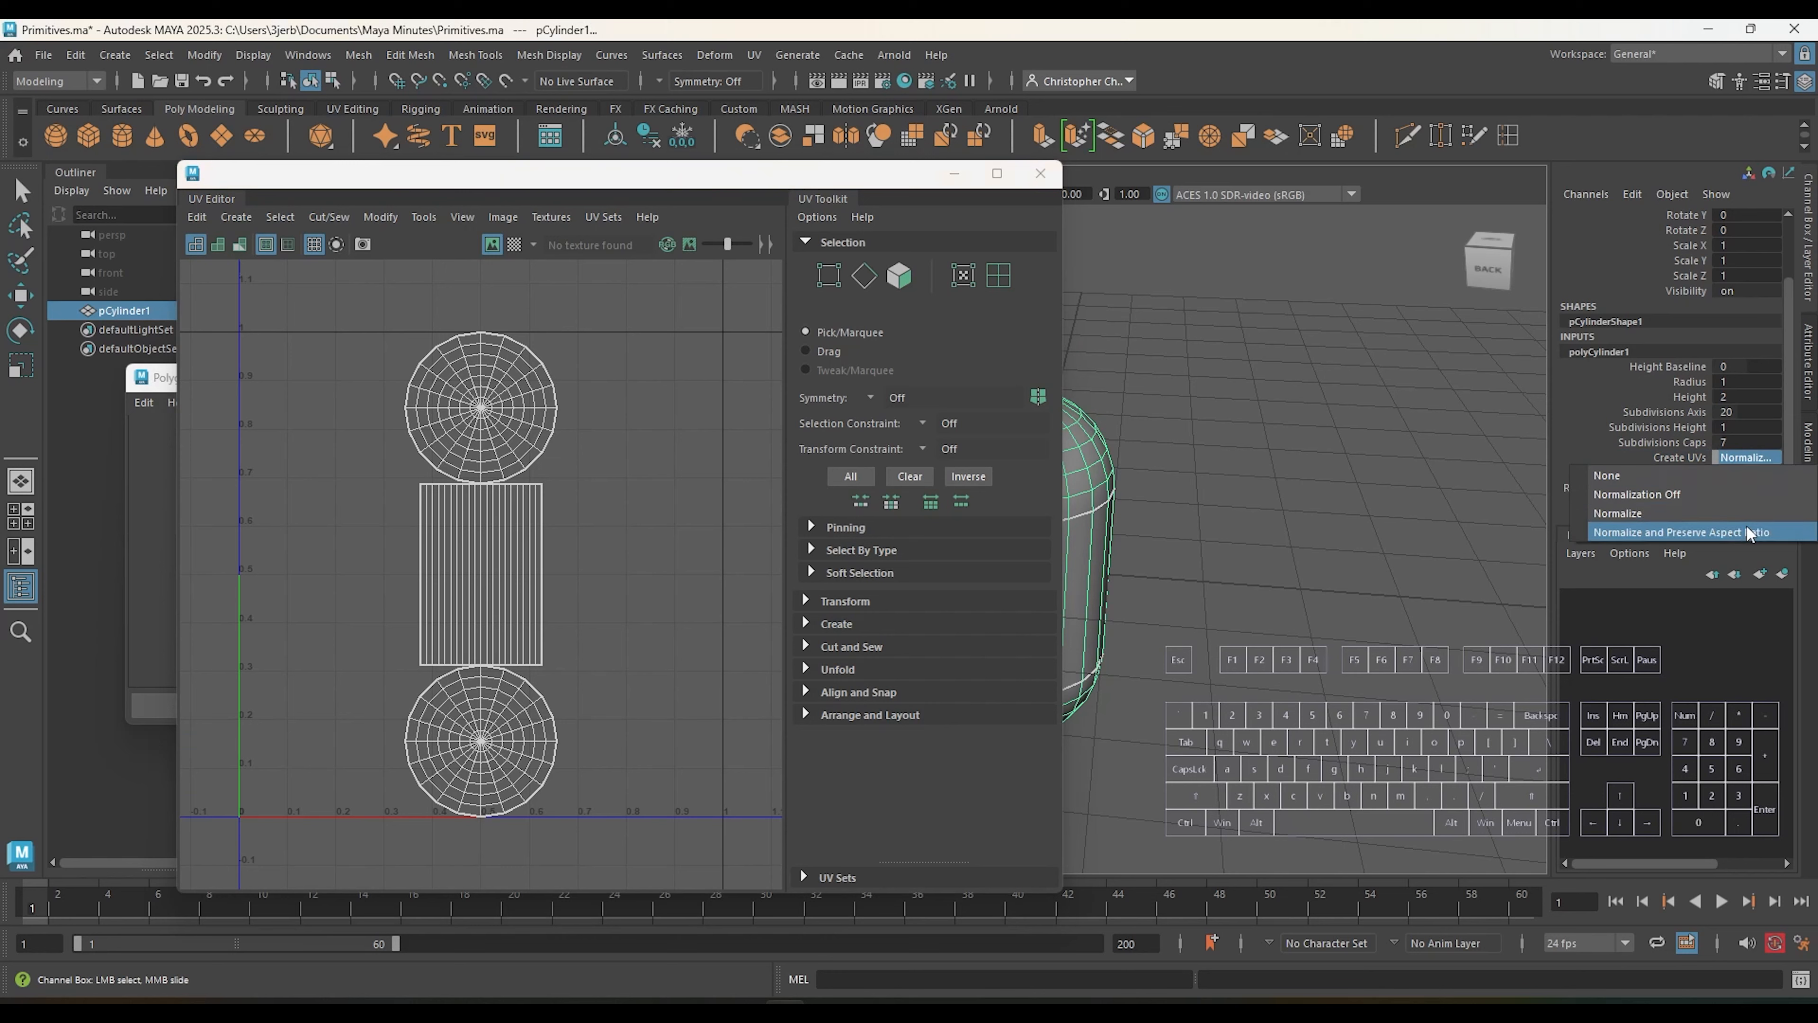
pyautogui.click(583, 503)
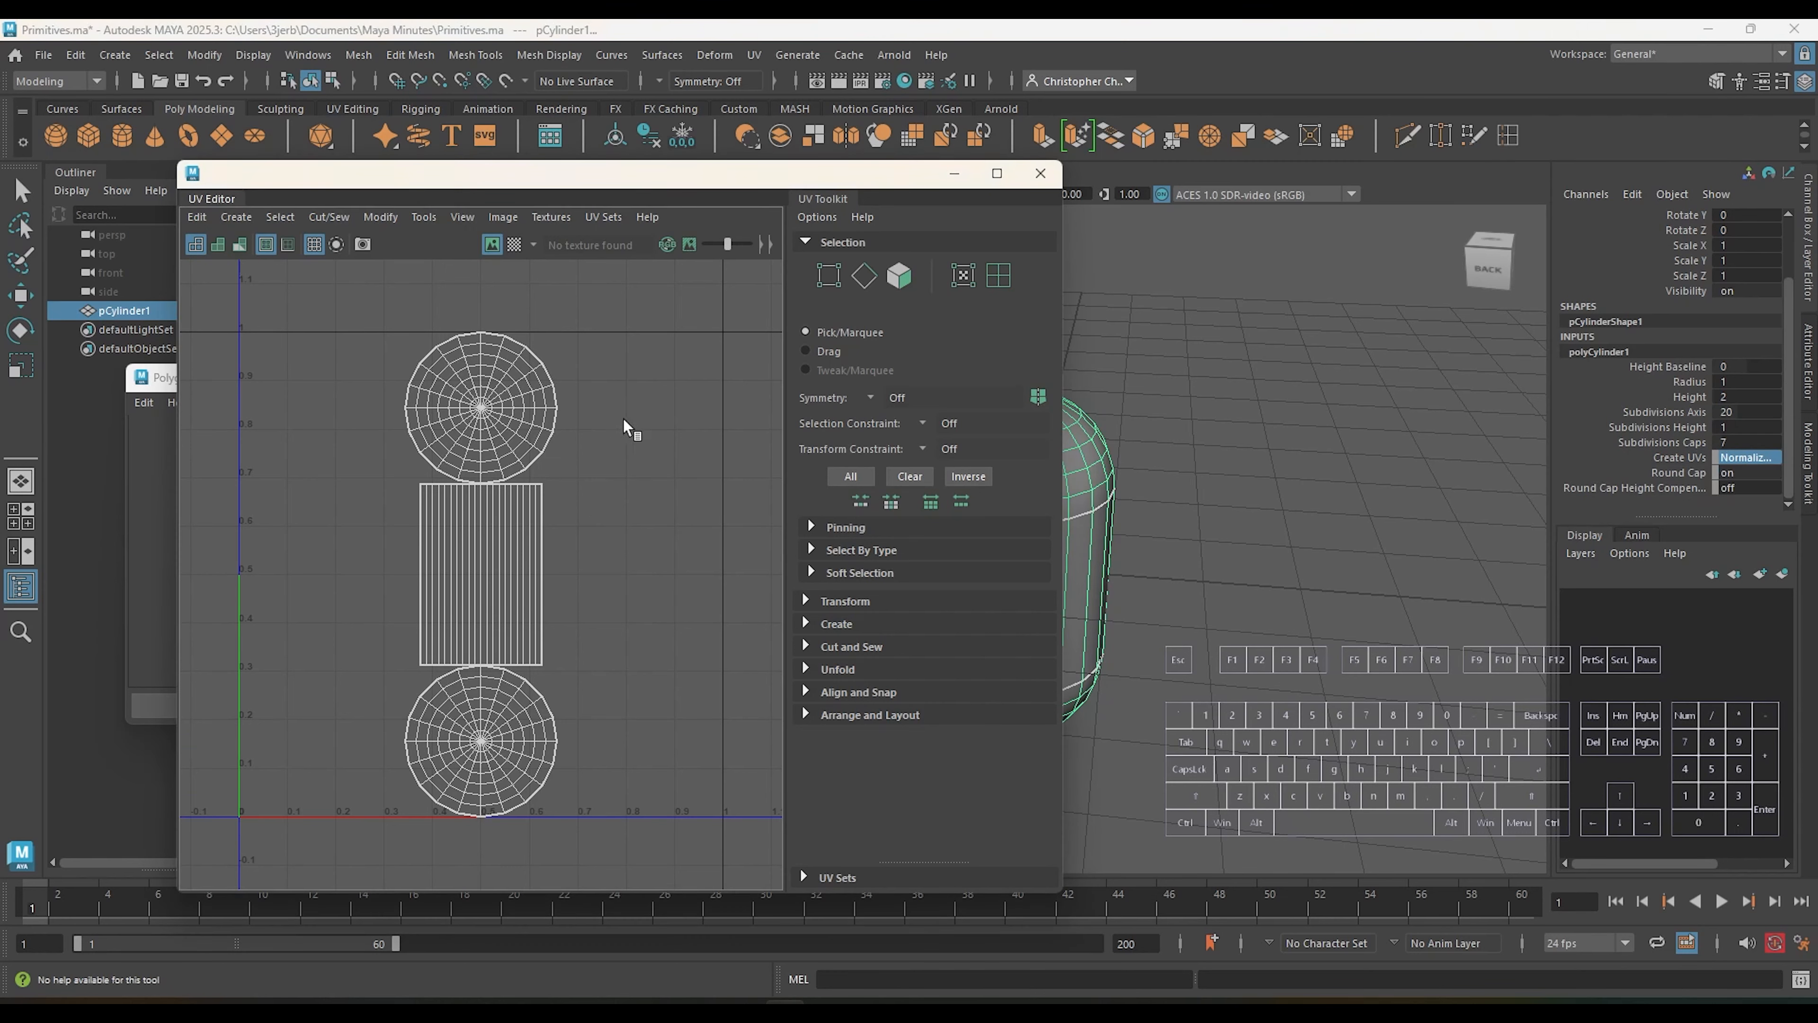
pyautogui.scroll(3, 590, 430)
pyautogui.scroll(-2, 596, 455)
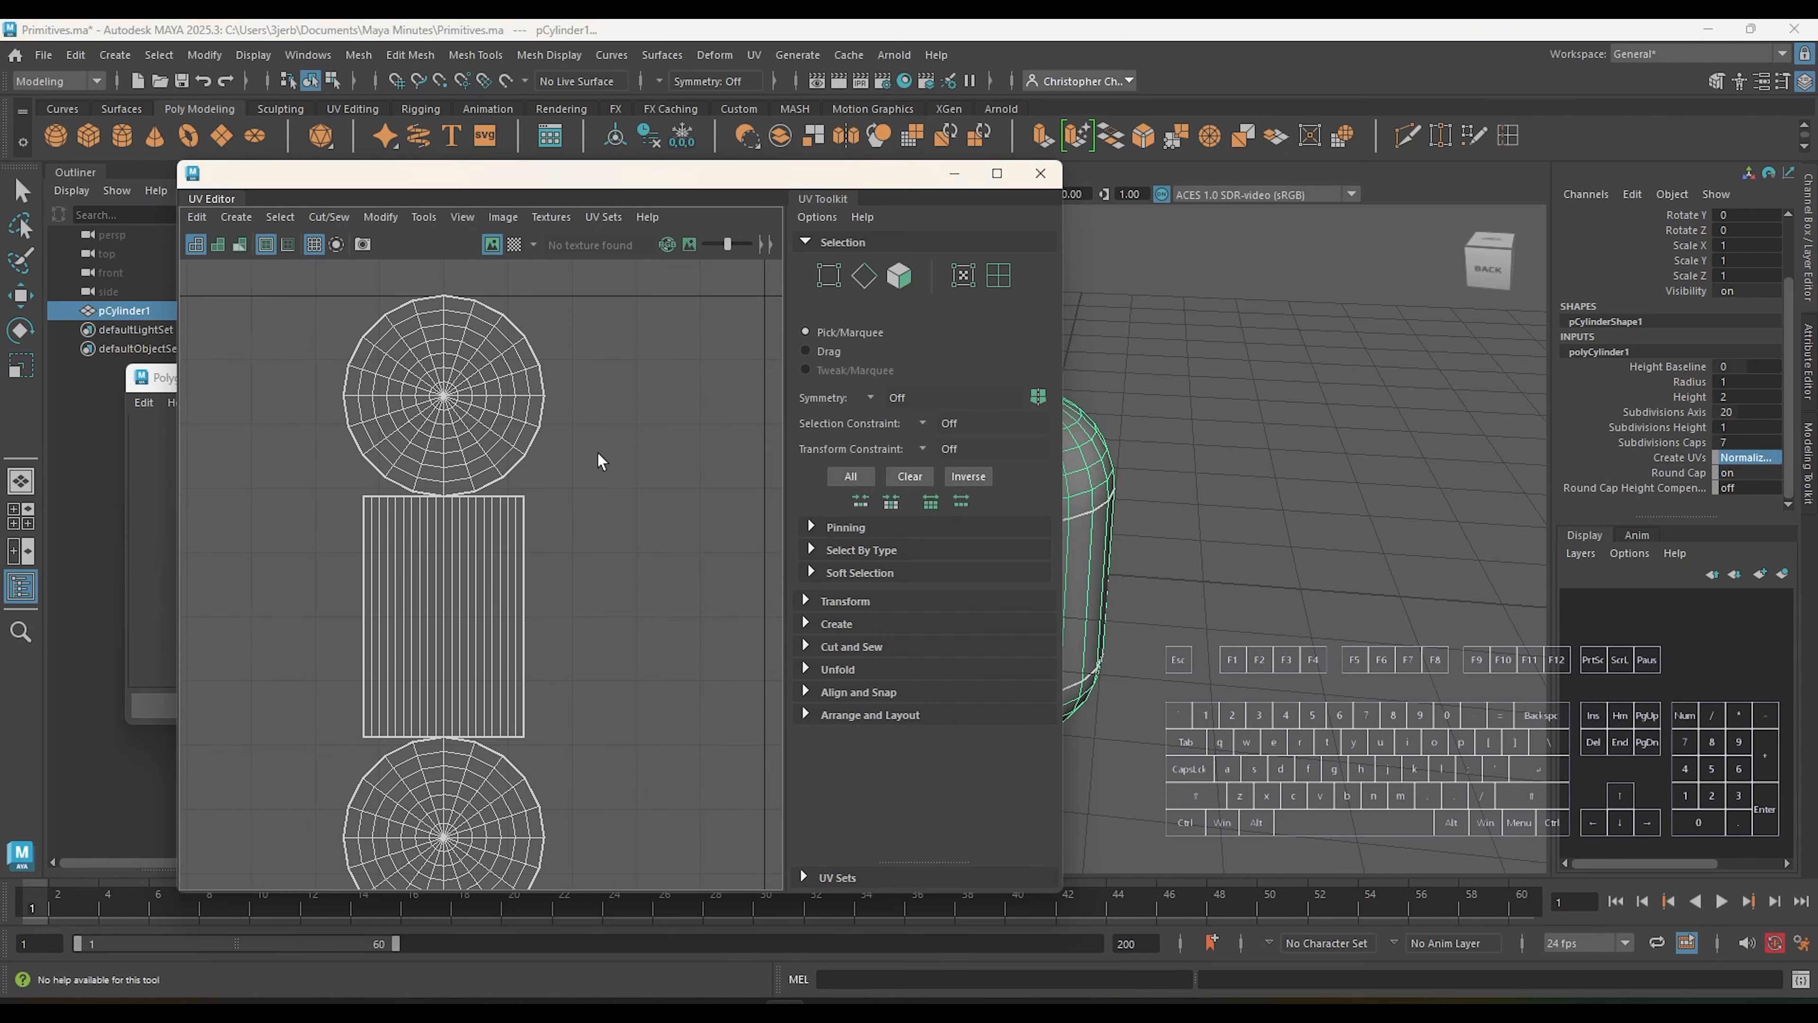
pyautogui.scroll(3, 662, 472)
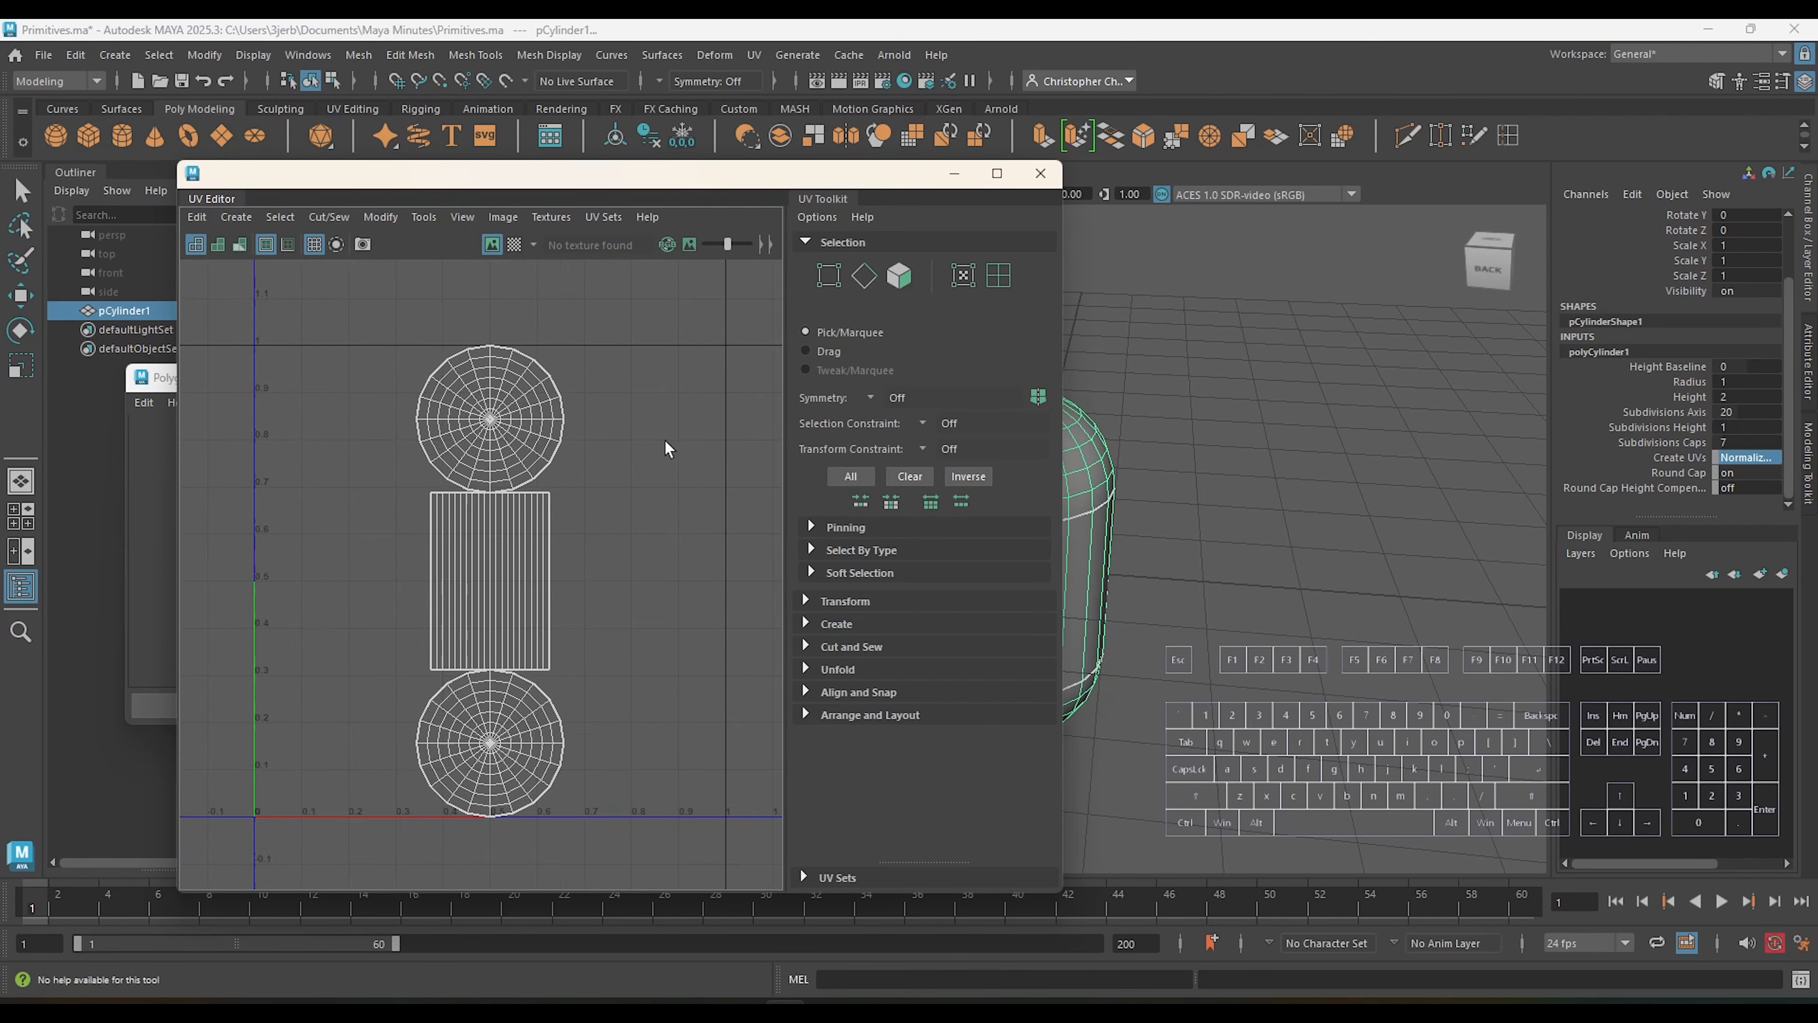
pyautogui.scroll(-1, 666, 449)
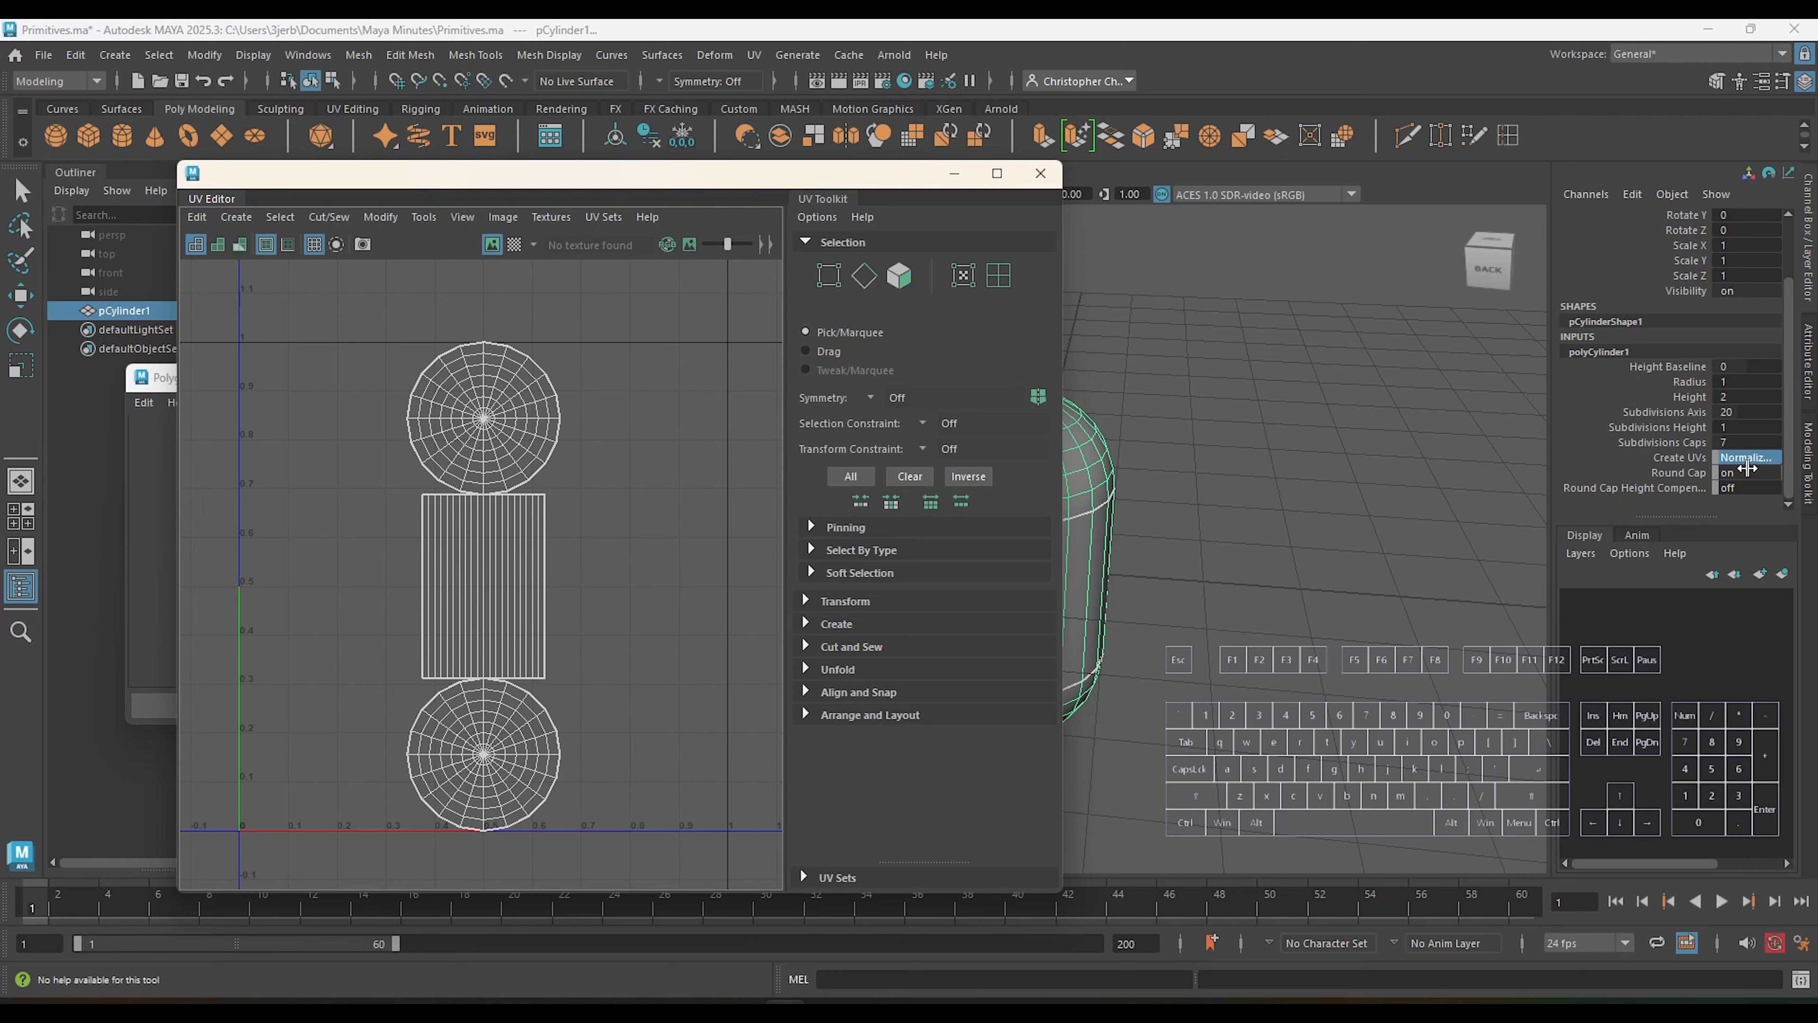
# Step: Set the cylinder's Create UVs to Normalization Off and view the whole resulting UV layout
pyautogui.click(1748, 462)
pyautogui.click(1621, 514)
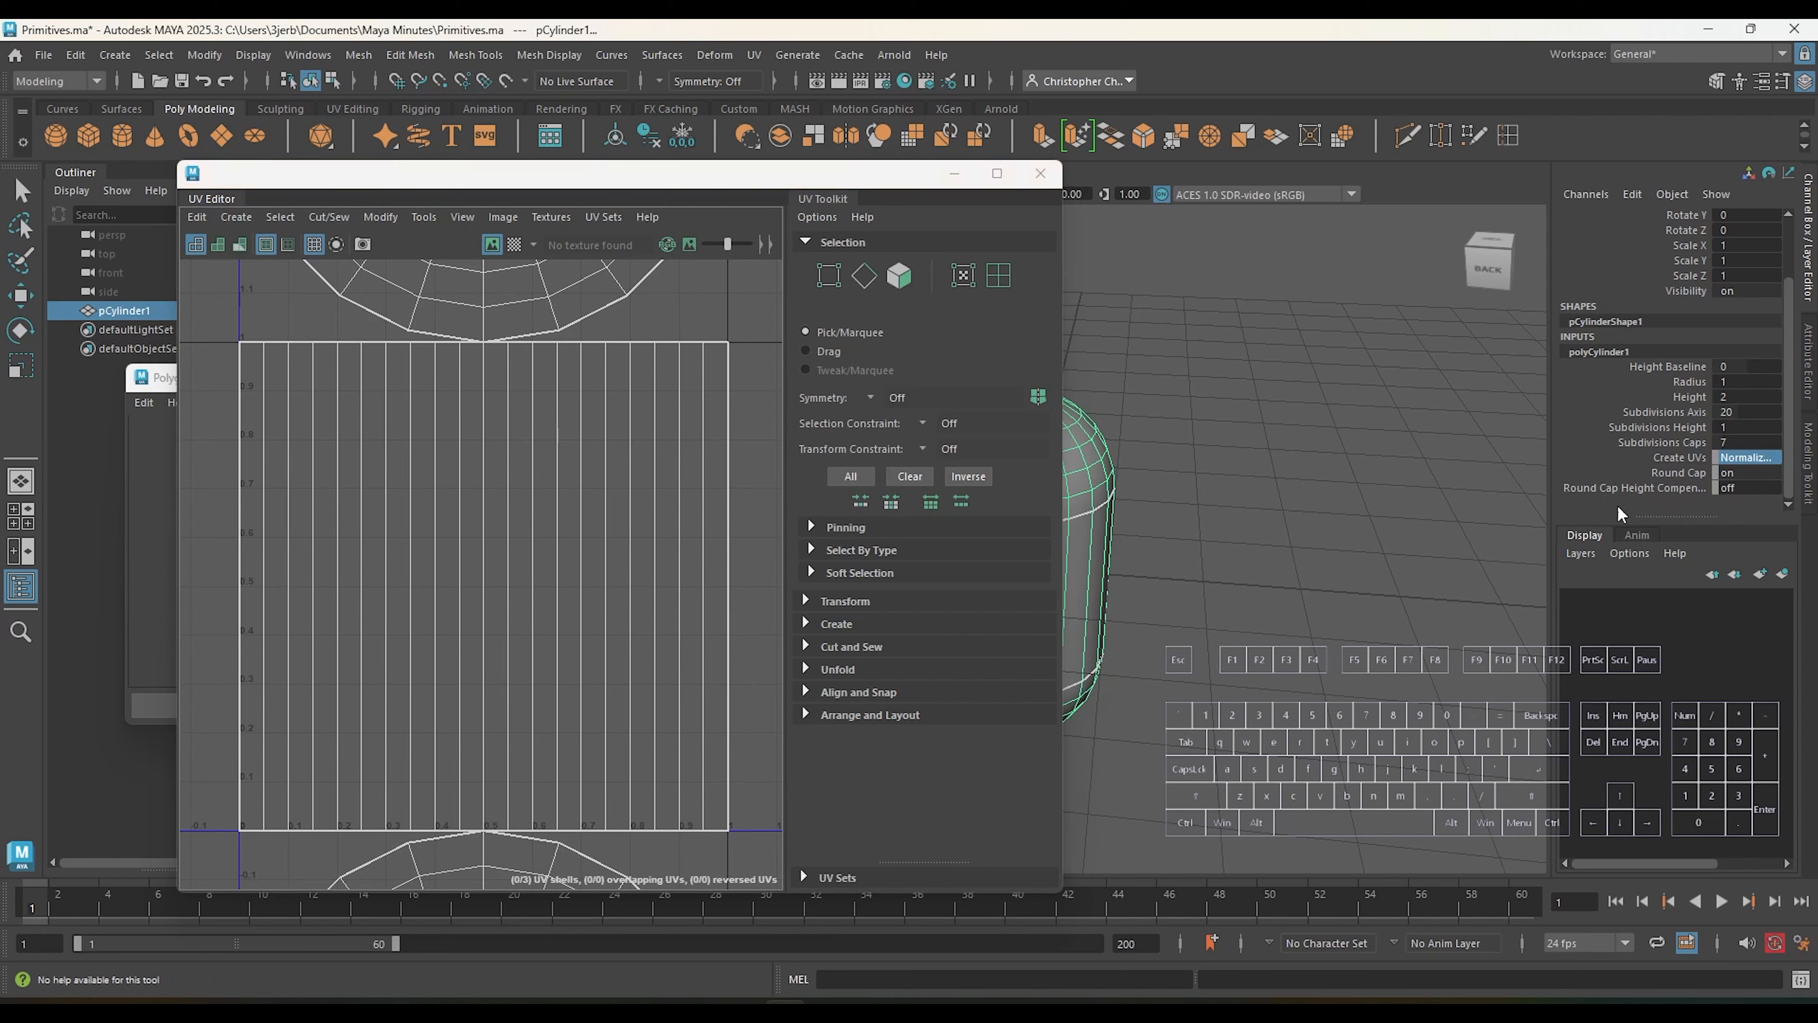
pyautogui.scroll(-4, 454, 505)
pyautogui.scroll(-1, 653, 412)
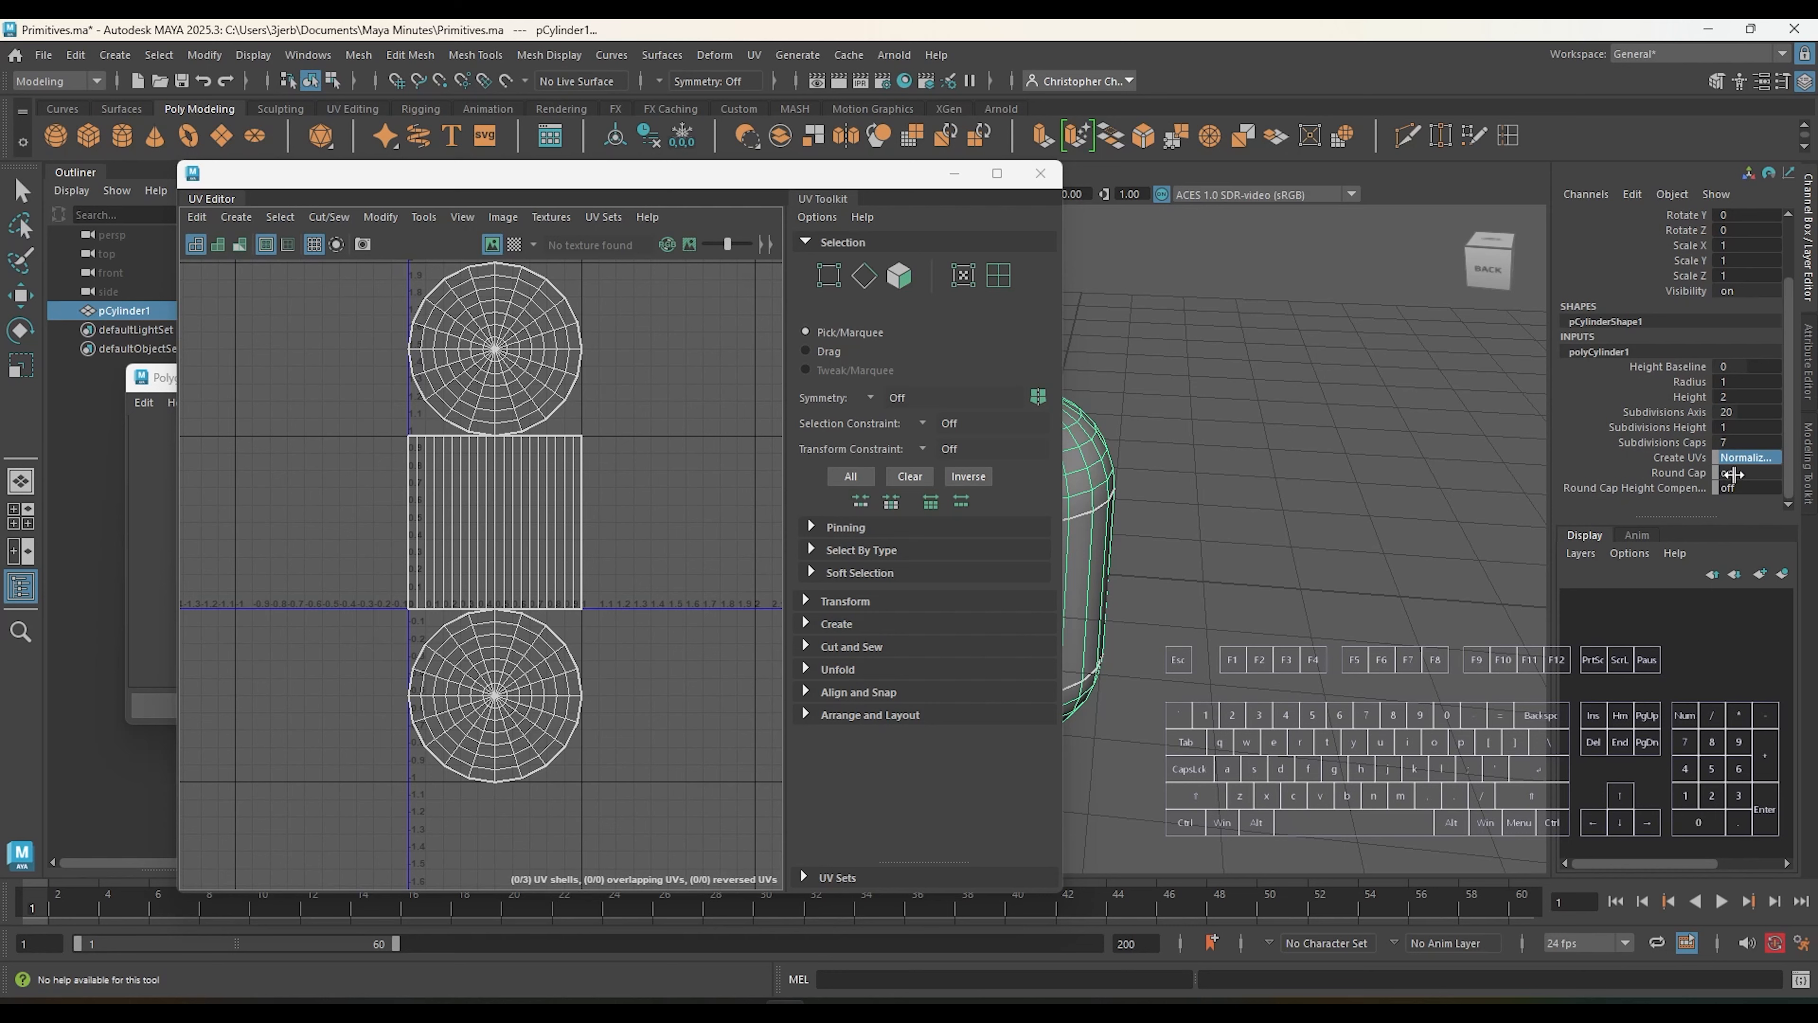
# Step: Set the cylinder's Create UVs to Normalize and examine how its UV shells fit the 0–1 space
pyautogui.click(1754, 459)
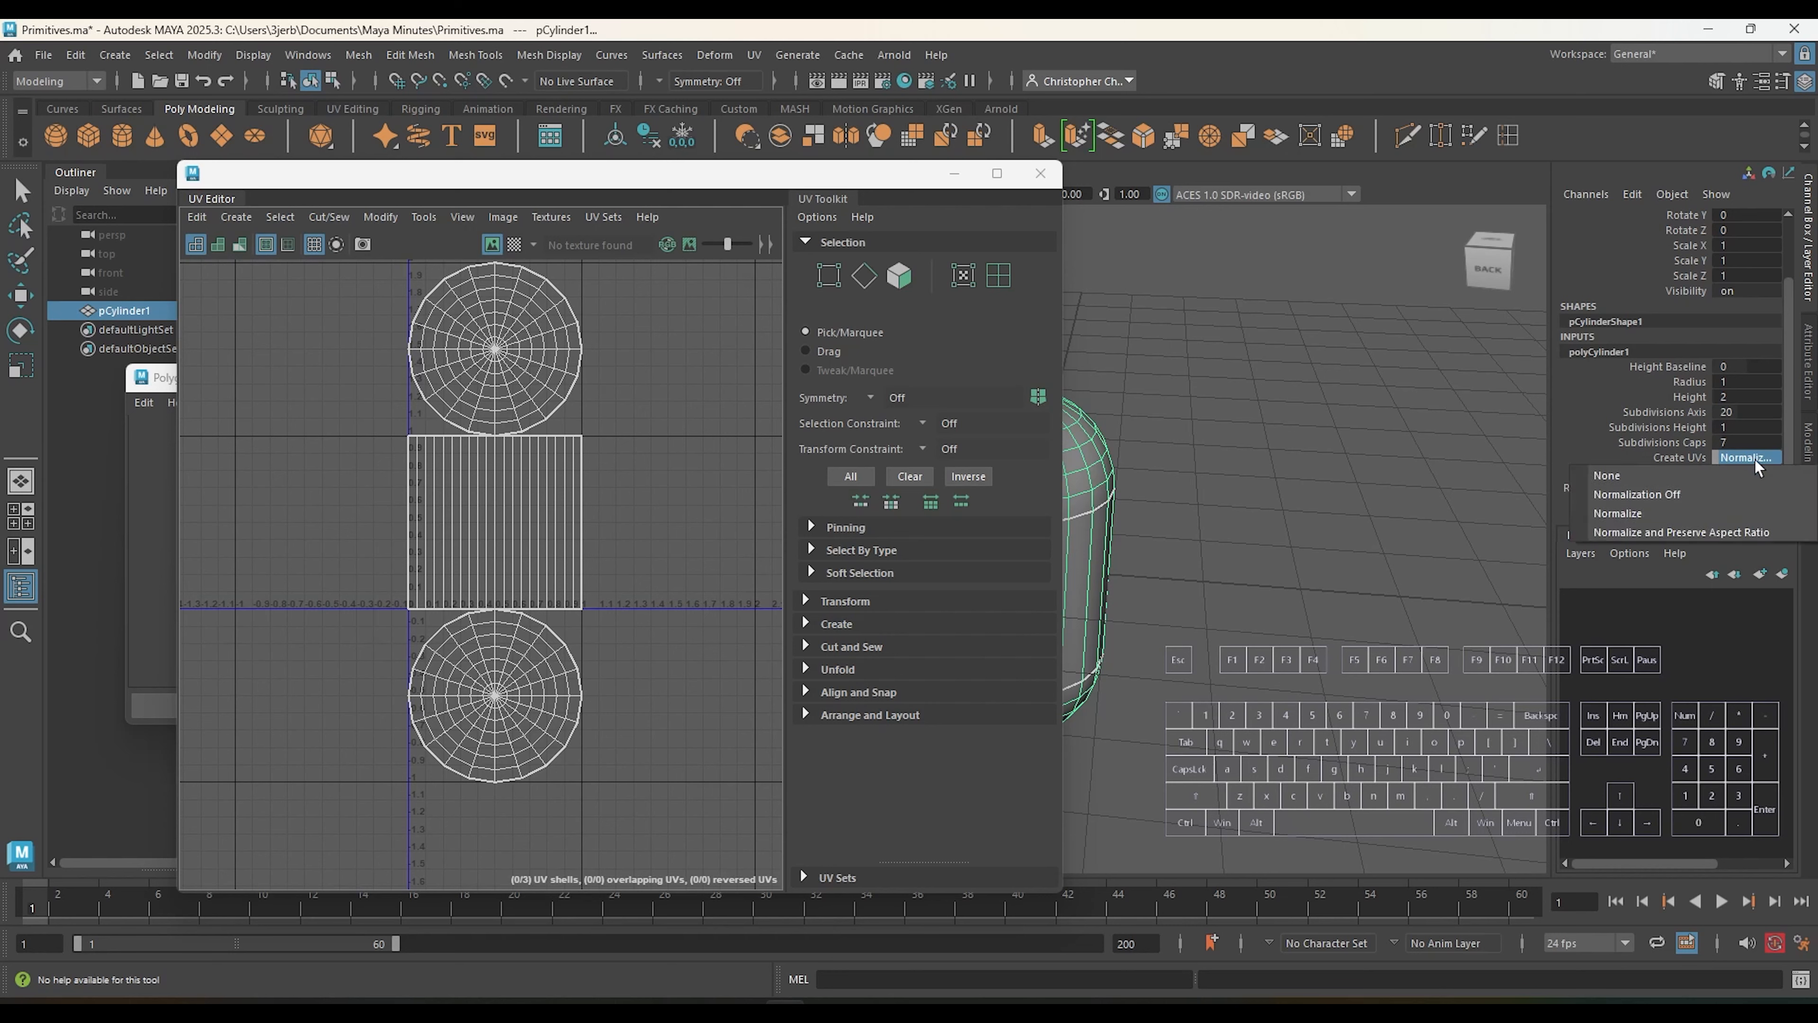
pyautogui.click(1693, 513)
pyautogui.scroll(3, 579, 452)
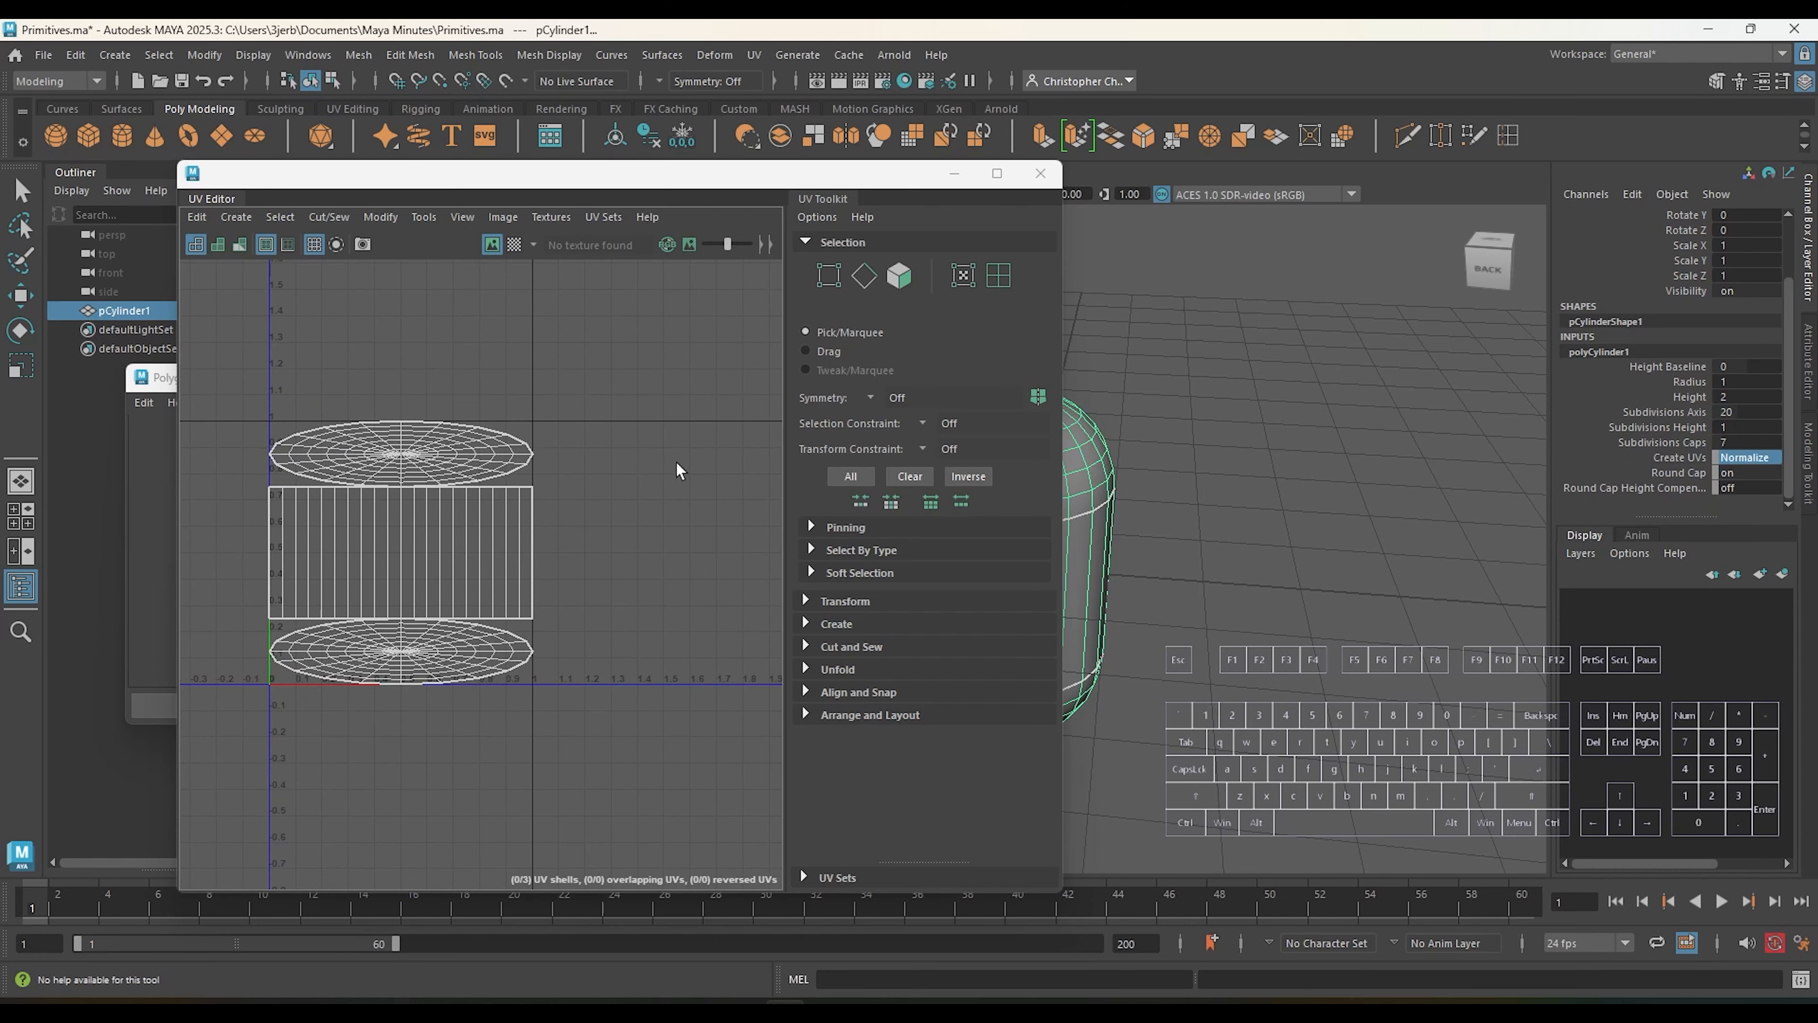
pyautogui.keyDown('alt'); pyautogui.moveTo(678, 467); pyautogui.dragTo(587, 434, button='middle'); pyautogui.keyUp('alt')
pyautogui.click(1167, 496)
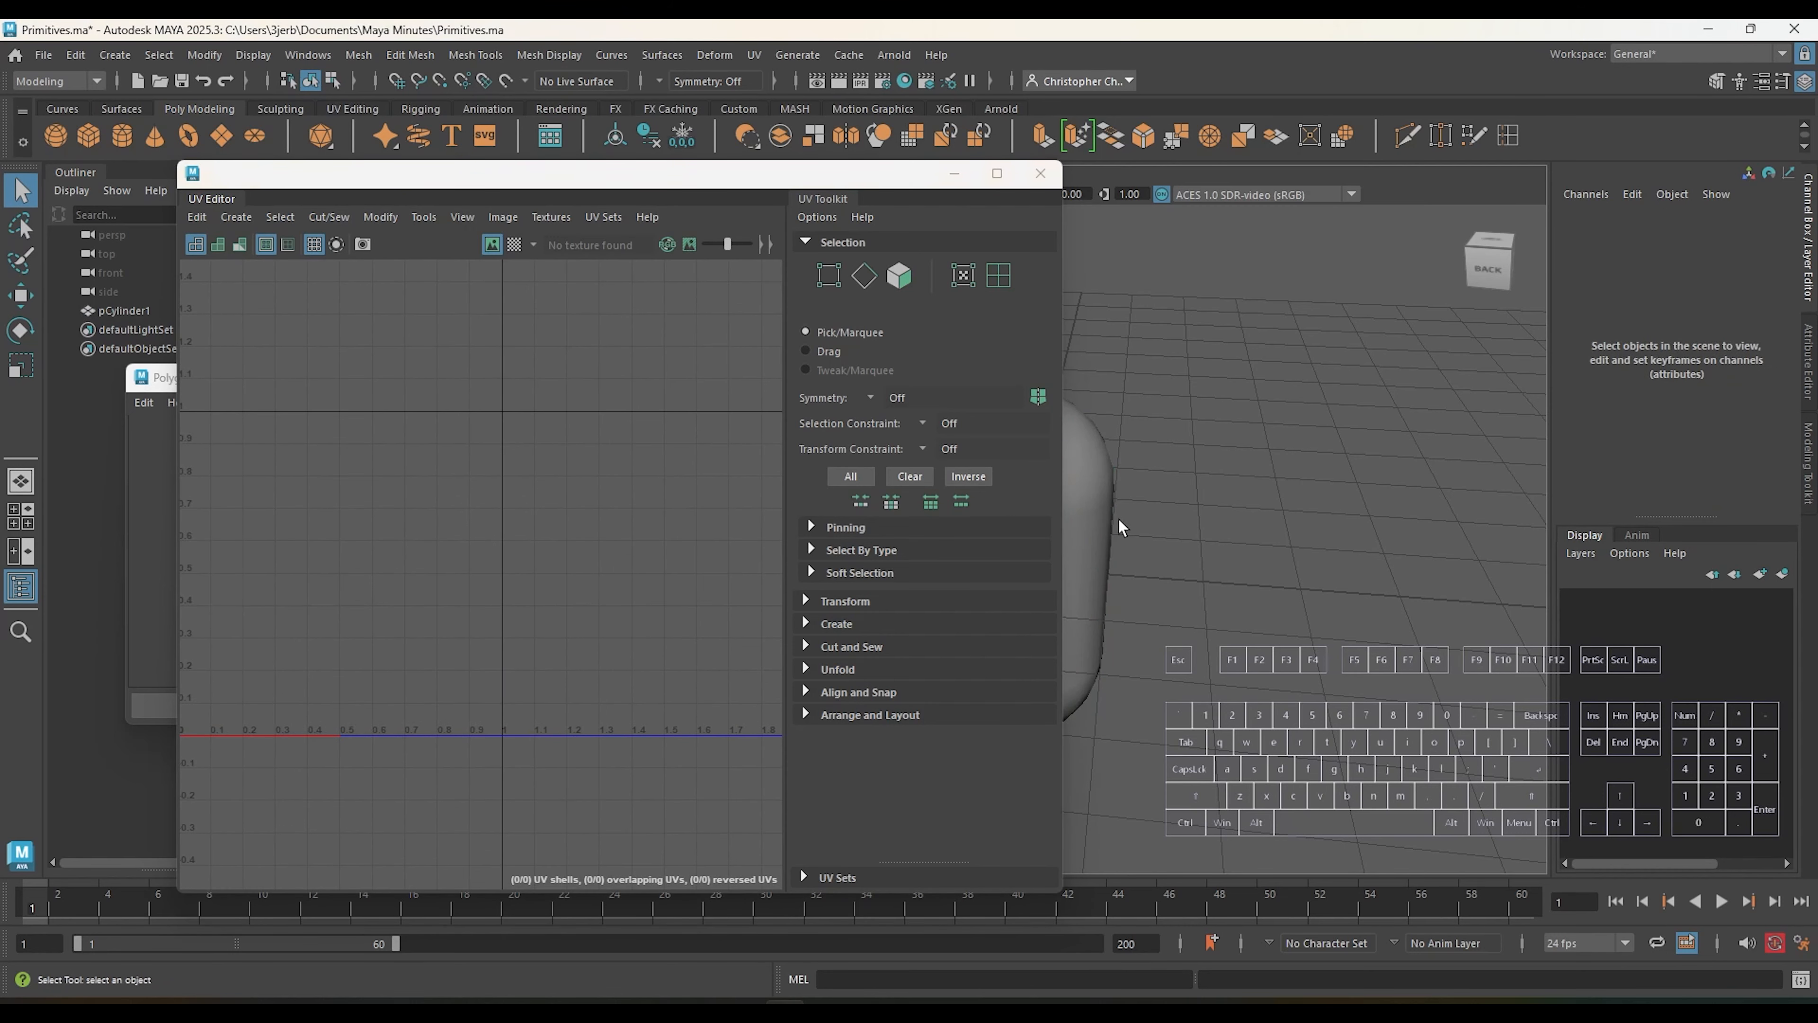
pyautogui.click(1101, 527)
pyautogui.scroll(-2, 614, 487)
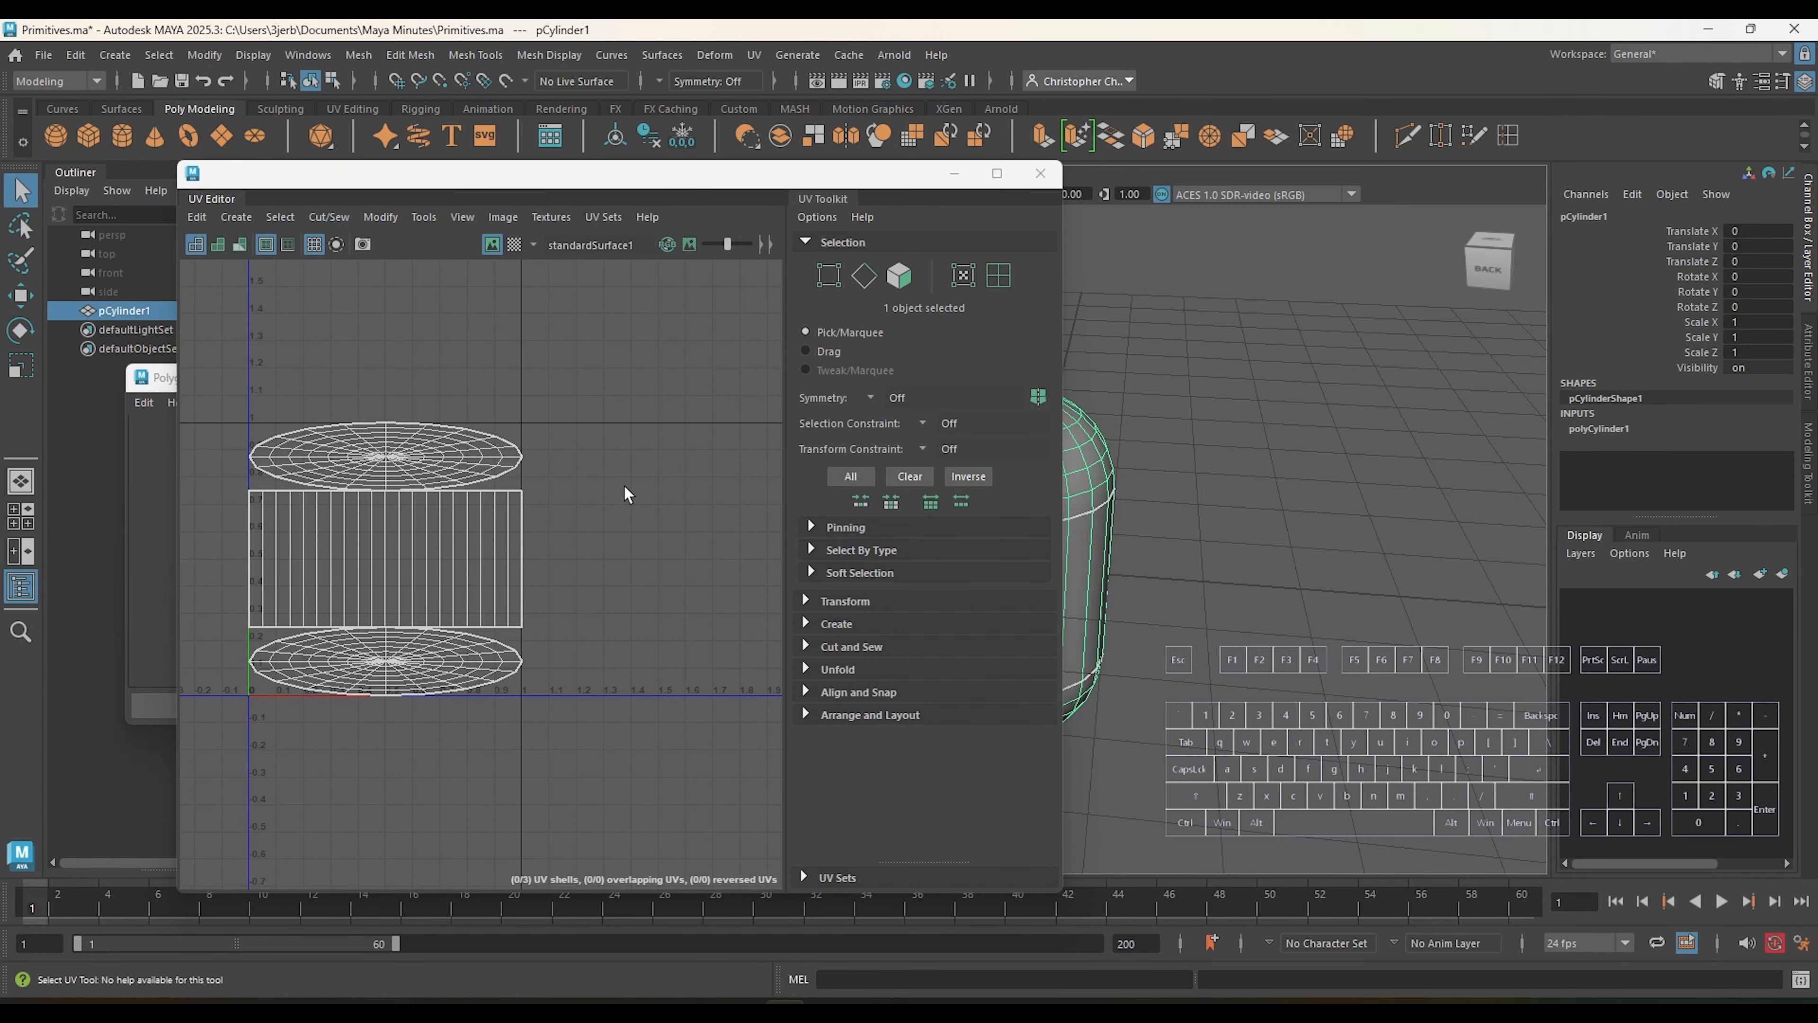
pyautogui.keyDown('alt'); pyautogui.moveTo(549, 570); pyautogui.dragTo(697, 561, button='middle'); pyautogui.keyUp('alt')
pyautogui.scroll(4, 697, 560)
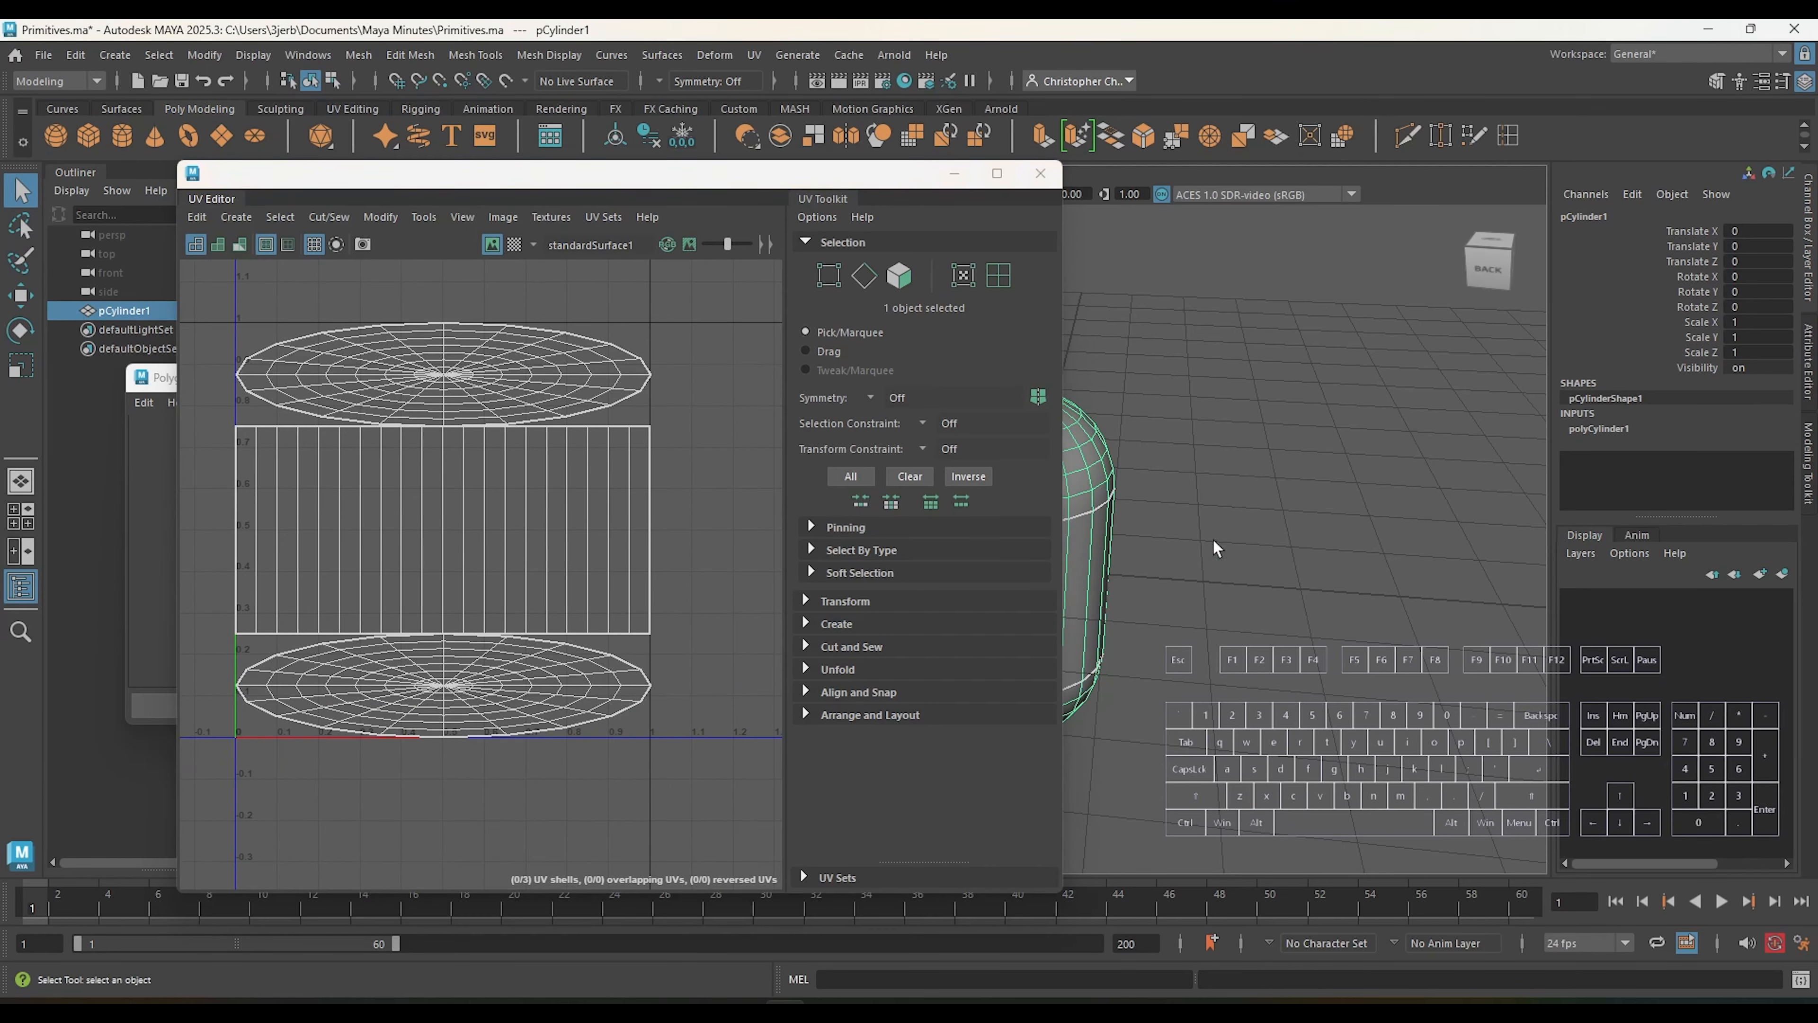
# Step: Set the cylinder's Create UVs to Normalize and Preserve Aspect Ratio and examine the UV shell proportions
pyautogui.click(1669, 430)
pyautogui.scroll(-2, 1672, 438)
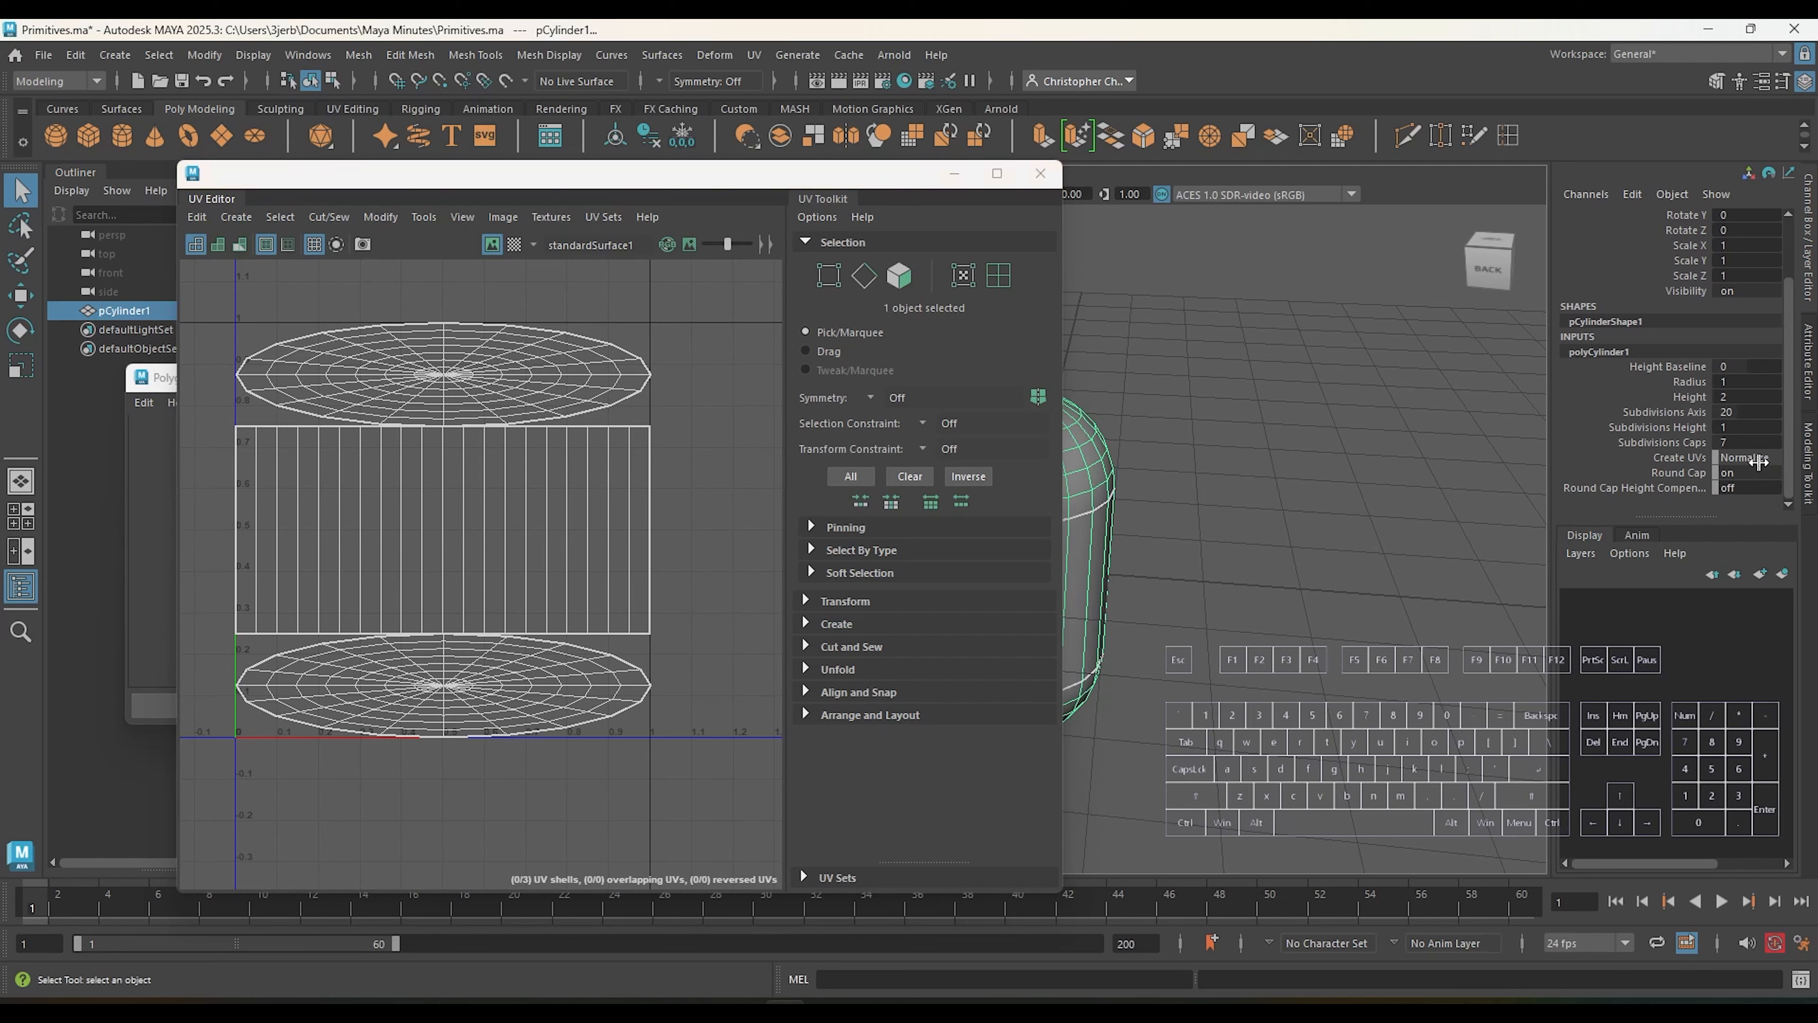
pyautogui.click(1747, 458)
pyautogui.click(1725, 531)
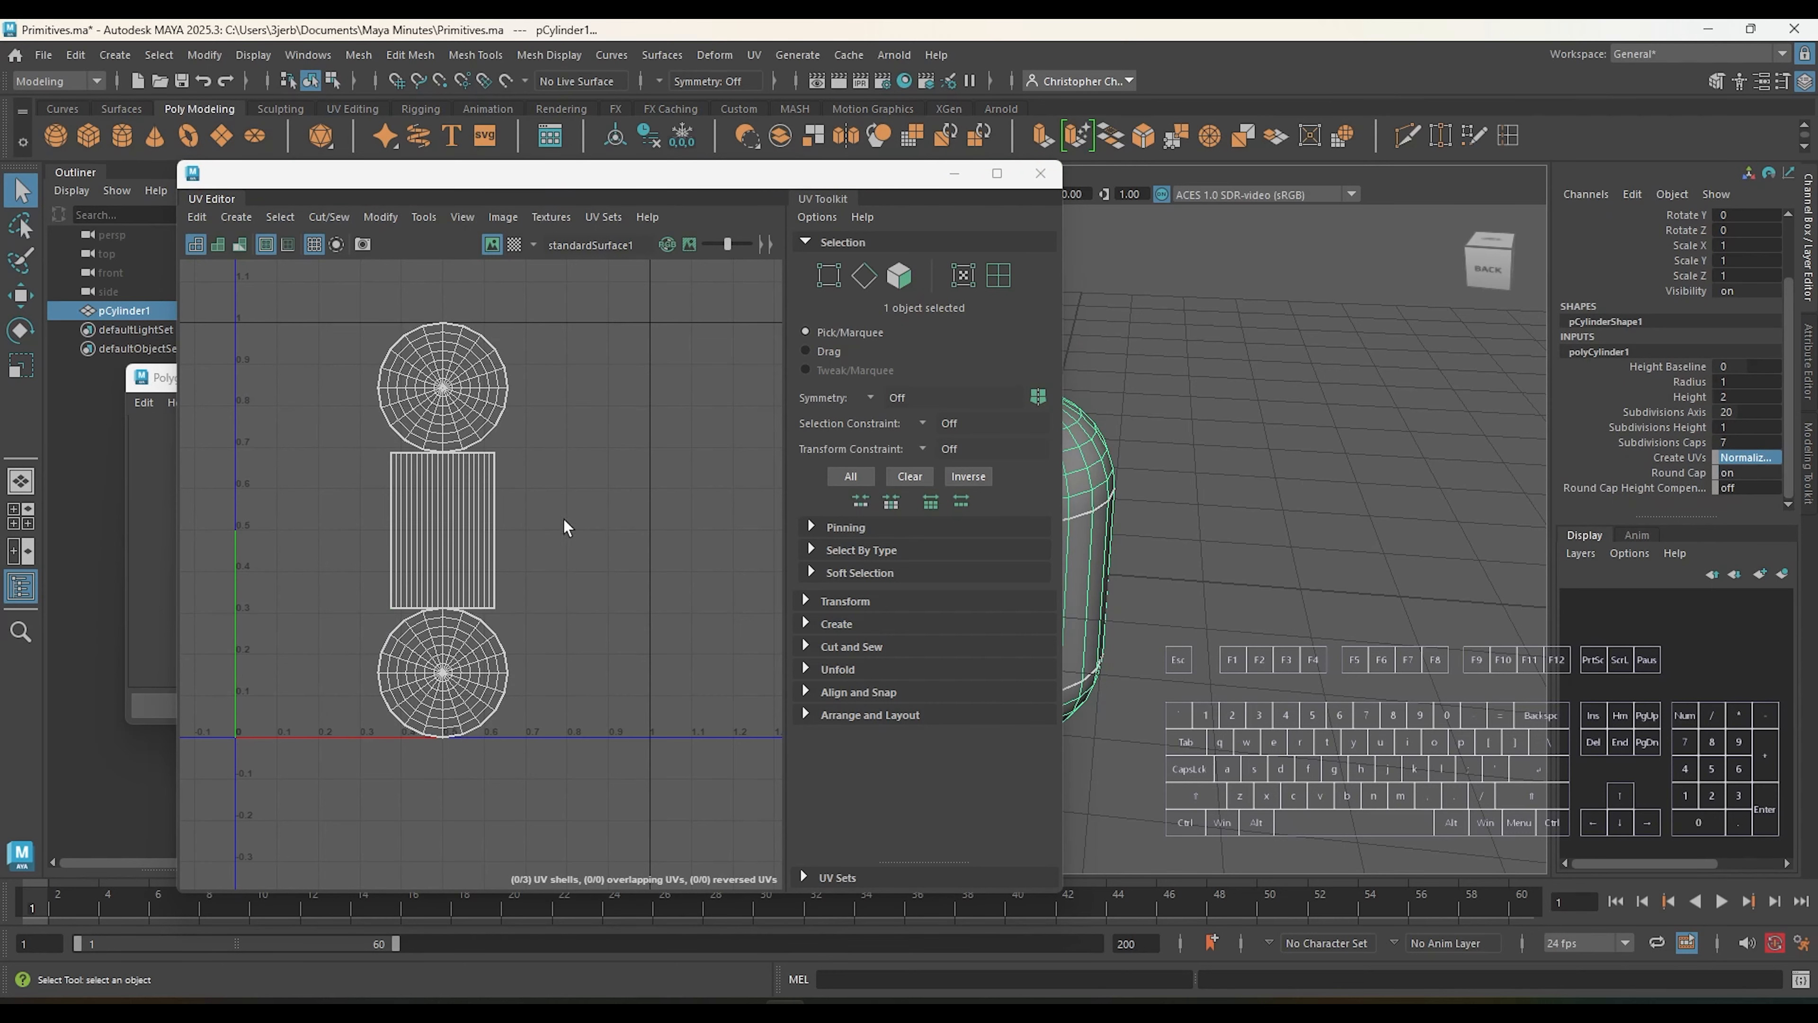
pyautogui.press('alt')
pyautogui.keyDown('alt'); pyautogui.moveTo(570, 559); pyautogui.dragTo(700, 604, button='middle'); pyautogui.keyUp('alt')
pyautogui.scroll(2, 700, 604)
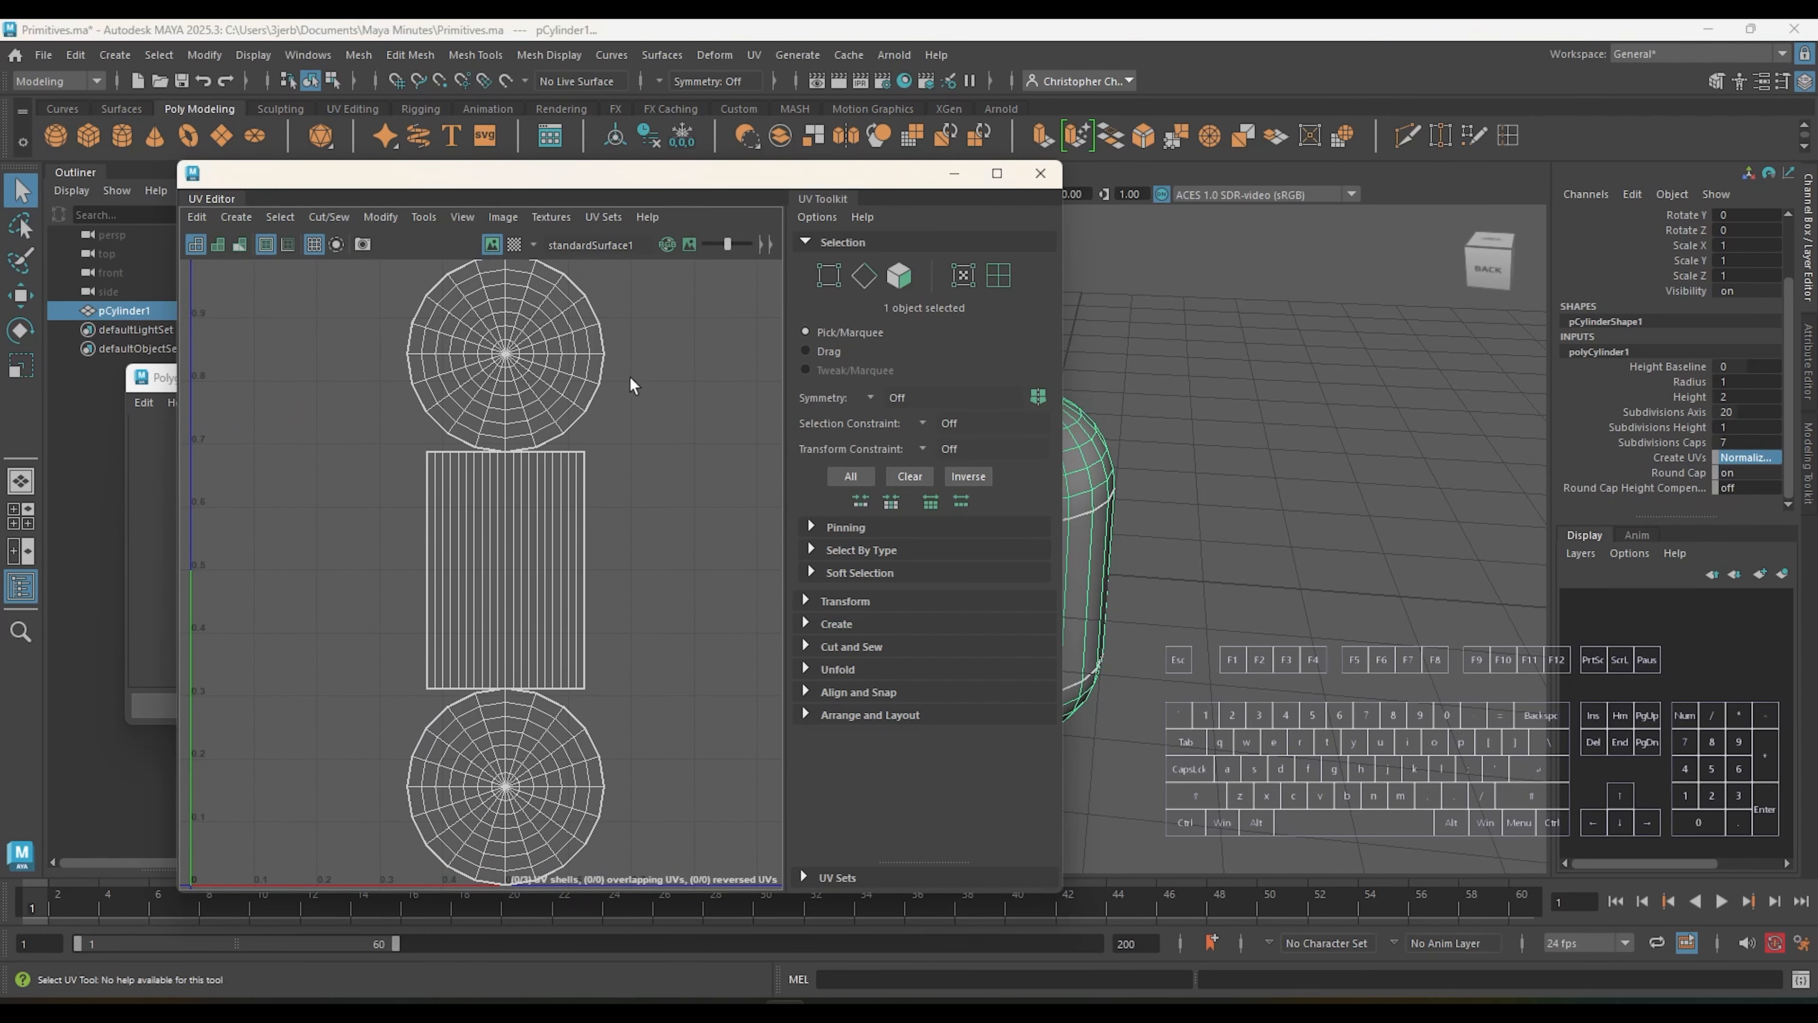
pyautogui.scroll(-2, 673, 666)
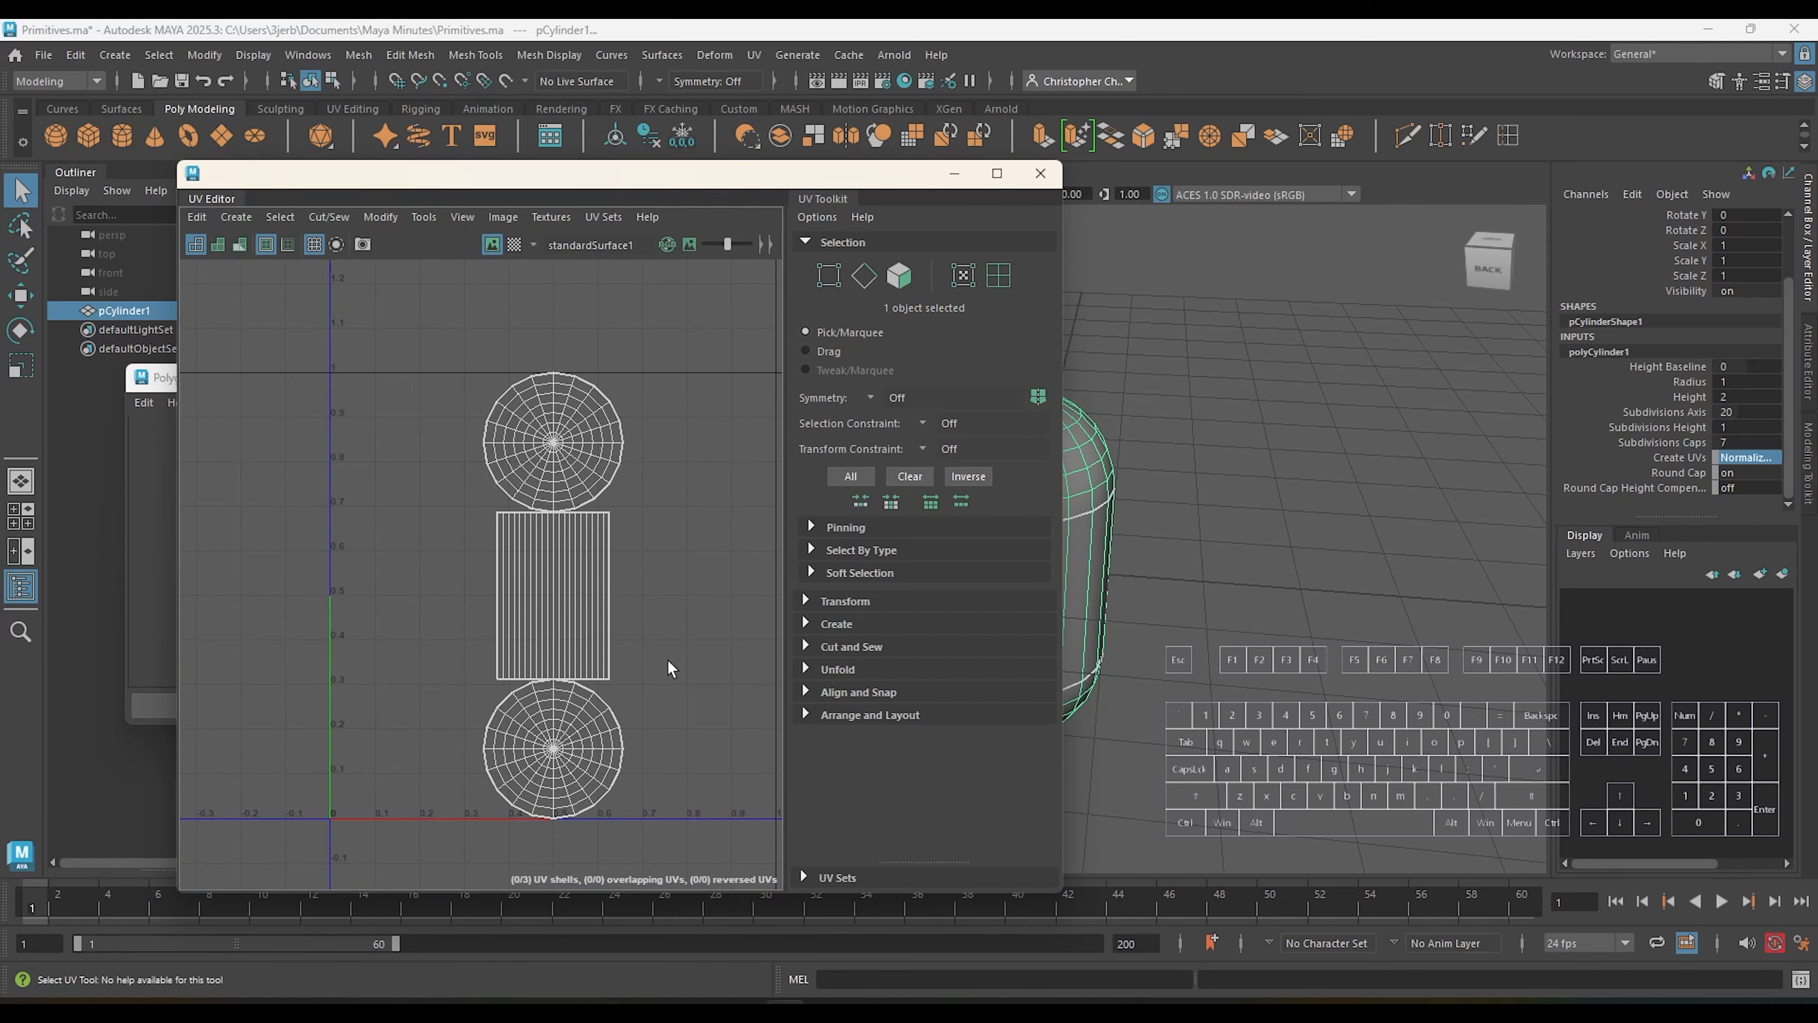
# Step: Close the UV Editor and bring the cylinder back into clear view in the perspective viewport
pyautogui.press('alt')
pyautogui.keyDown('alt'); pyautogui.moveTo(1219, 575); pyautogui.dragTo(1373, 573); pyautogui.keyUp('alt')
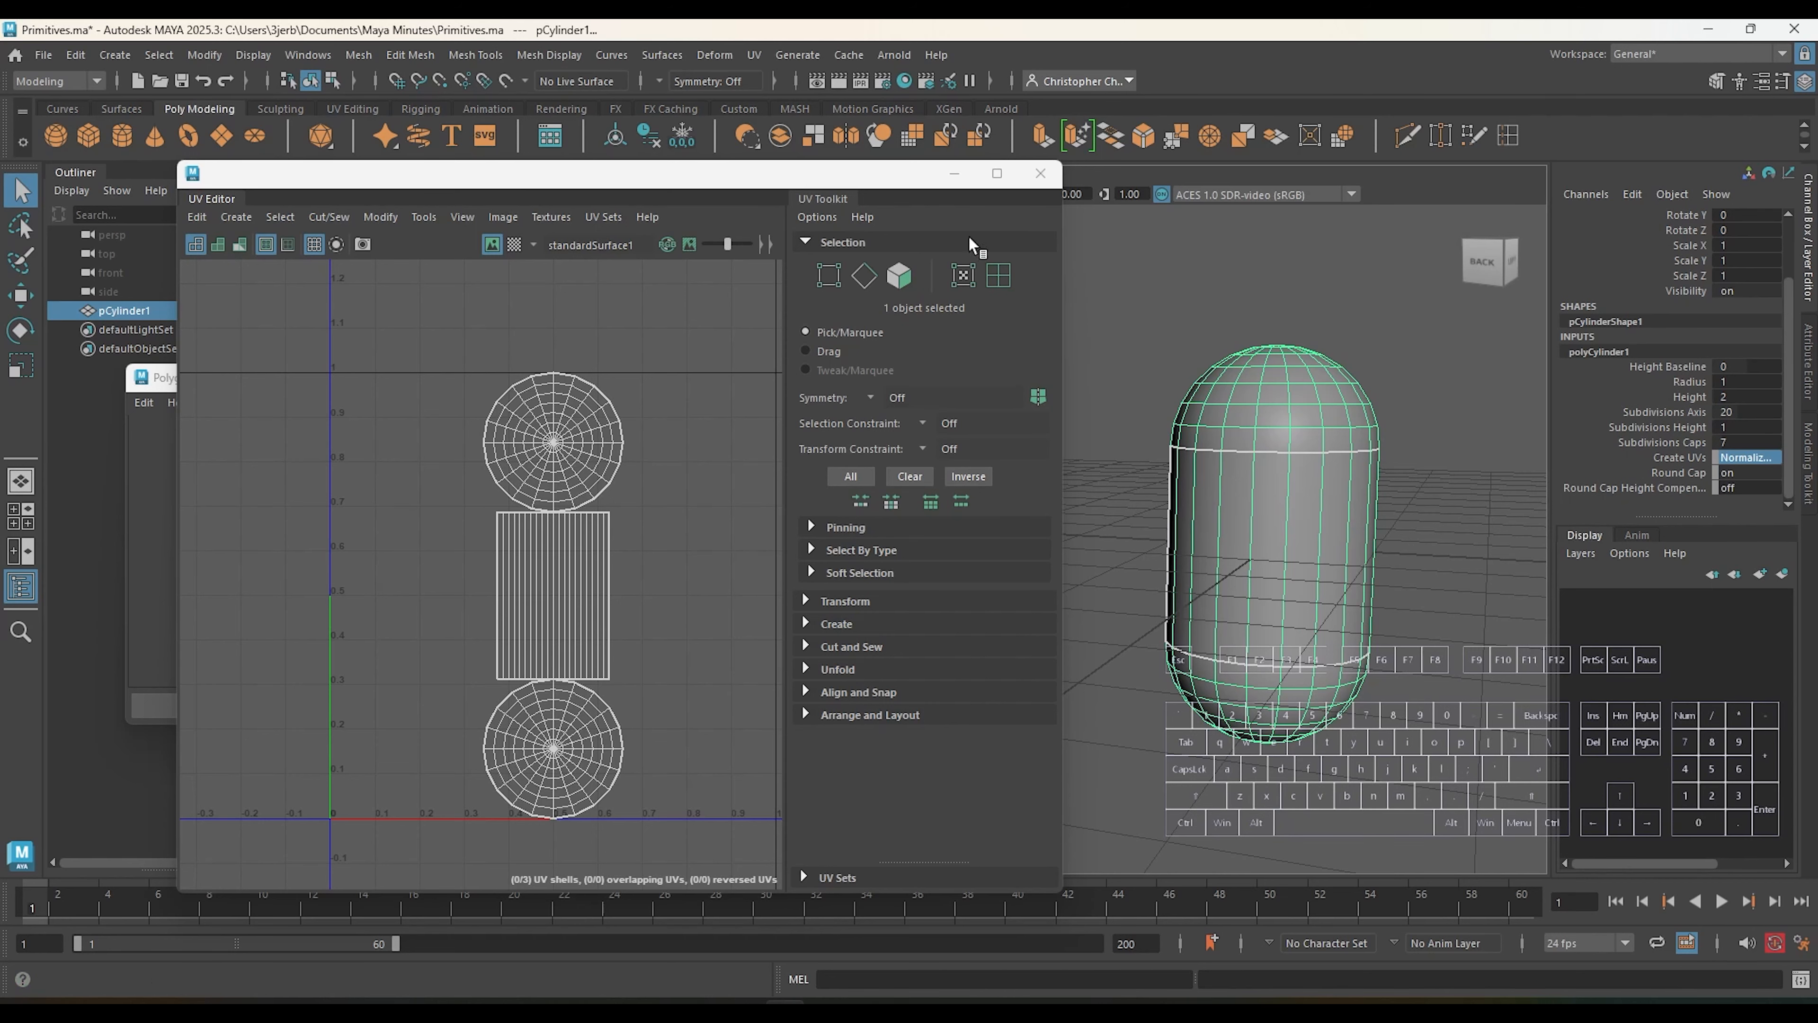
pyautogui.click(1040, 172)
pyautogui.keyDown('alt'); pyautogui.moveTo(734, 650); pyautogui.dragTo(1064, 580); pyautogui.keyUp('alt')
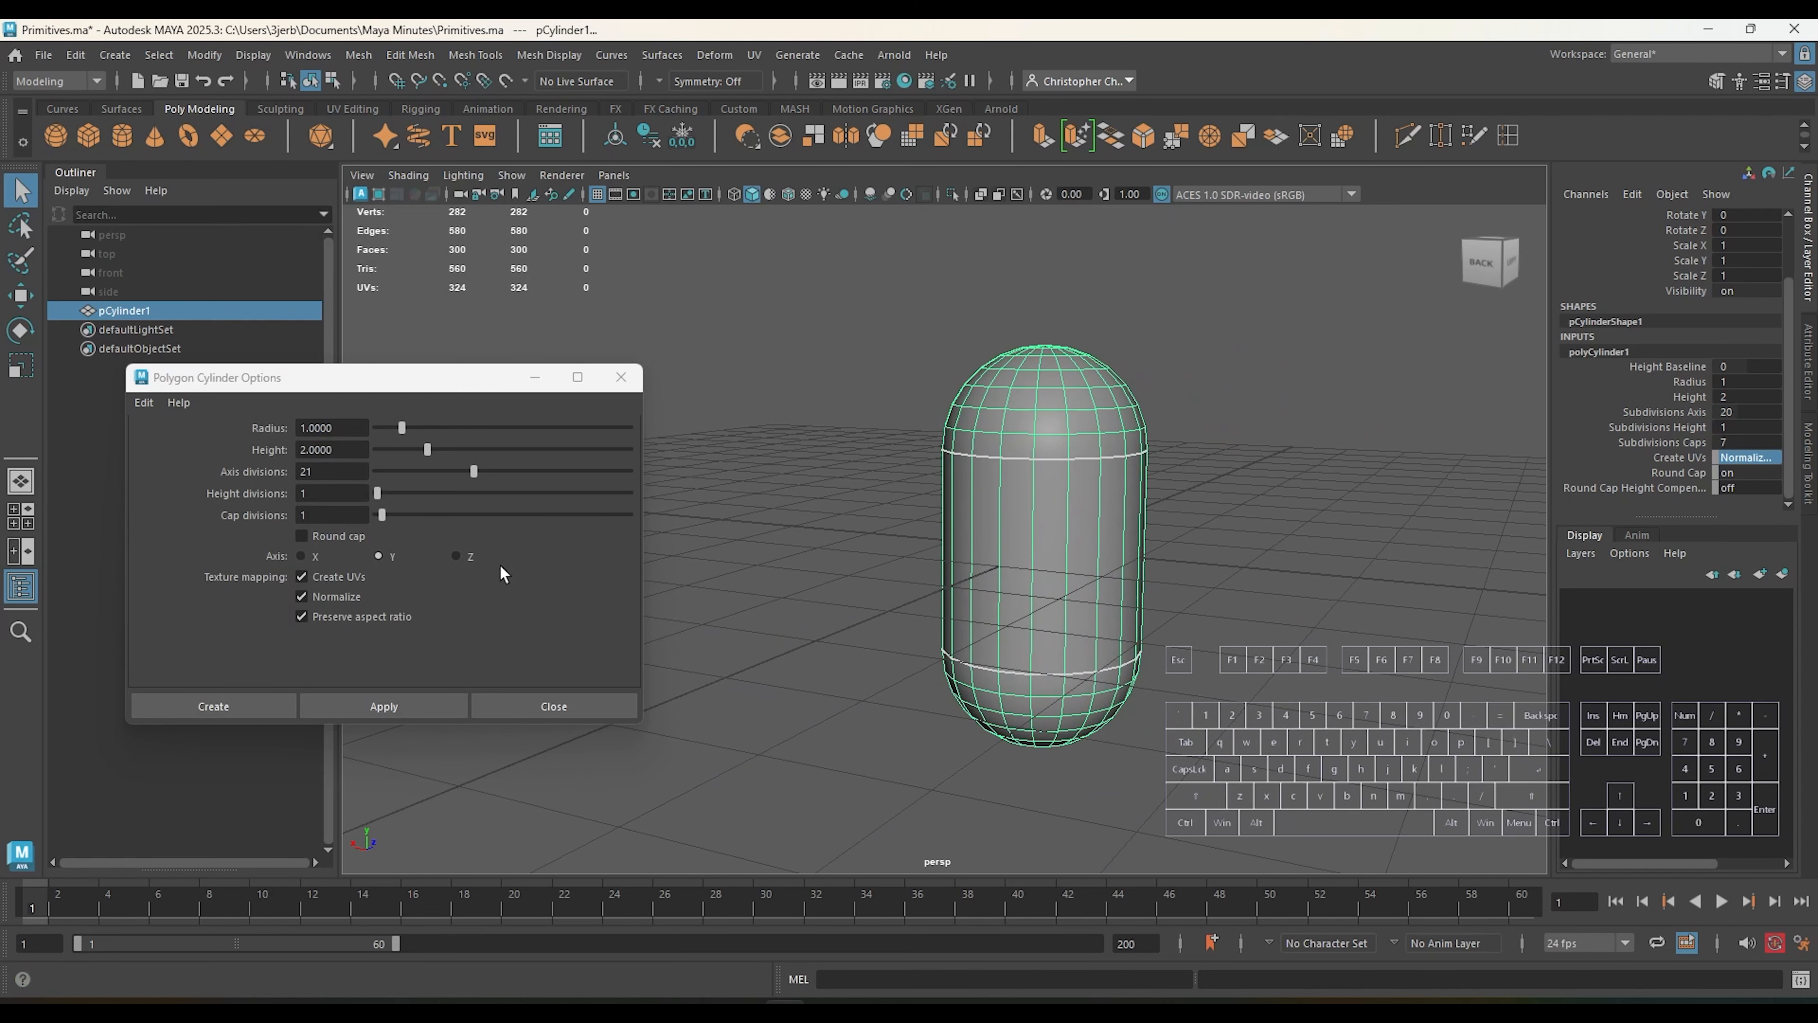
# Step: Reselect the cylinder with the Move tool and review its polyCylinder1 creation attributes
pyautogui.click(1017, 506)
pyautogui.press('w')
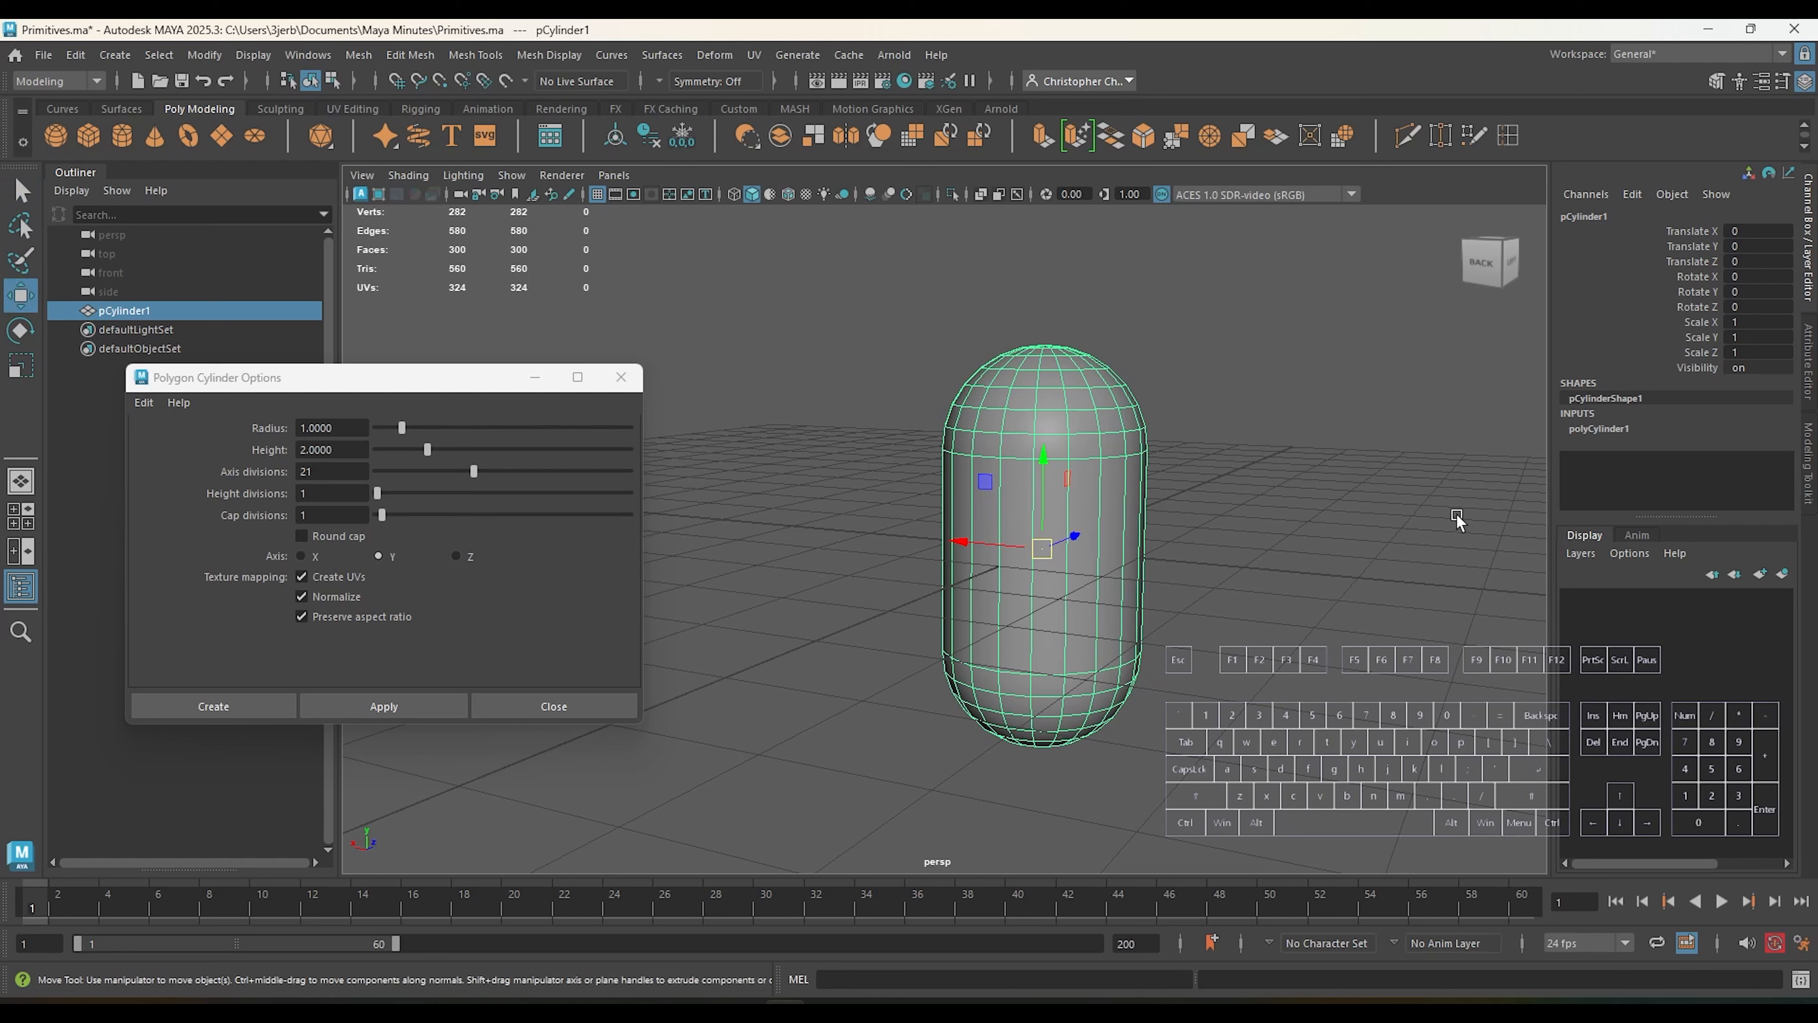
pyautogui.click(1654, 428)
pyautogui.scroll(-2, 1660, 440)
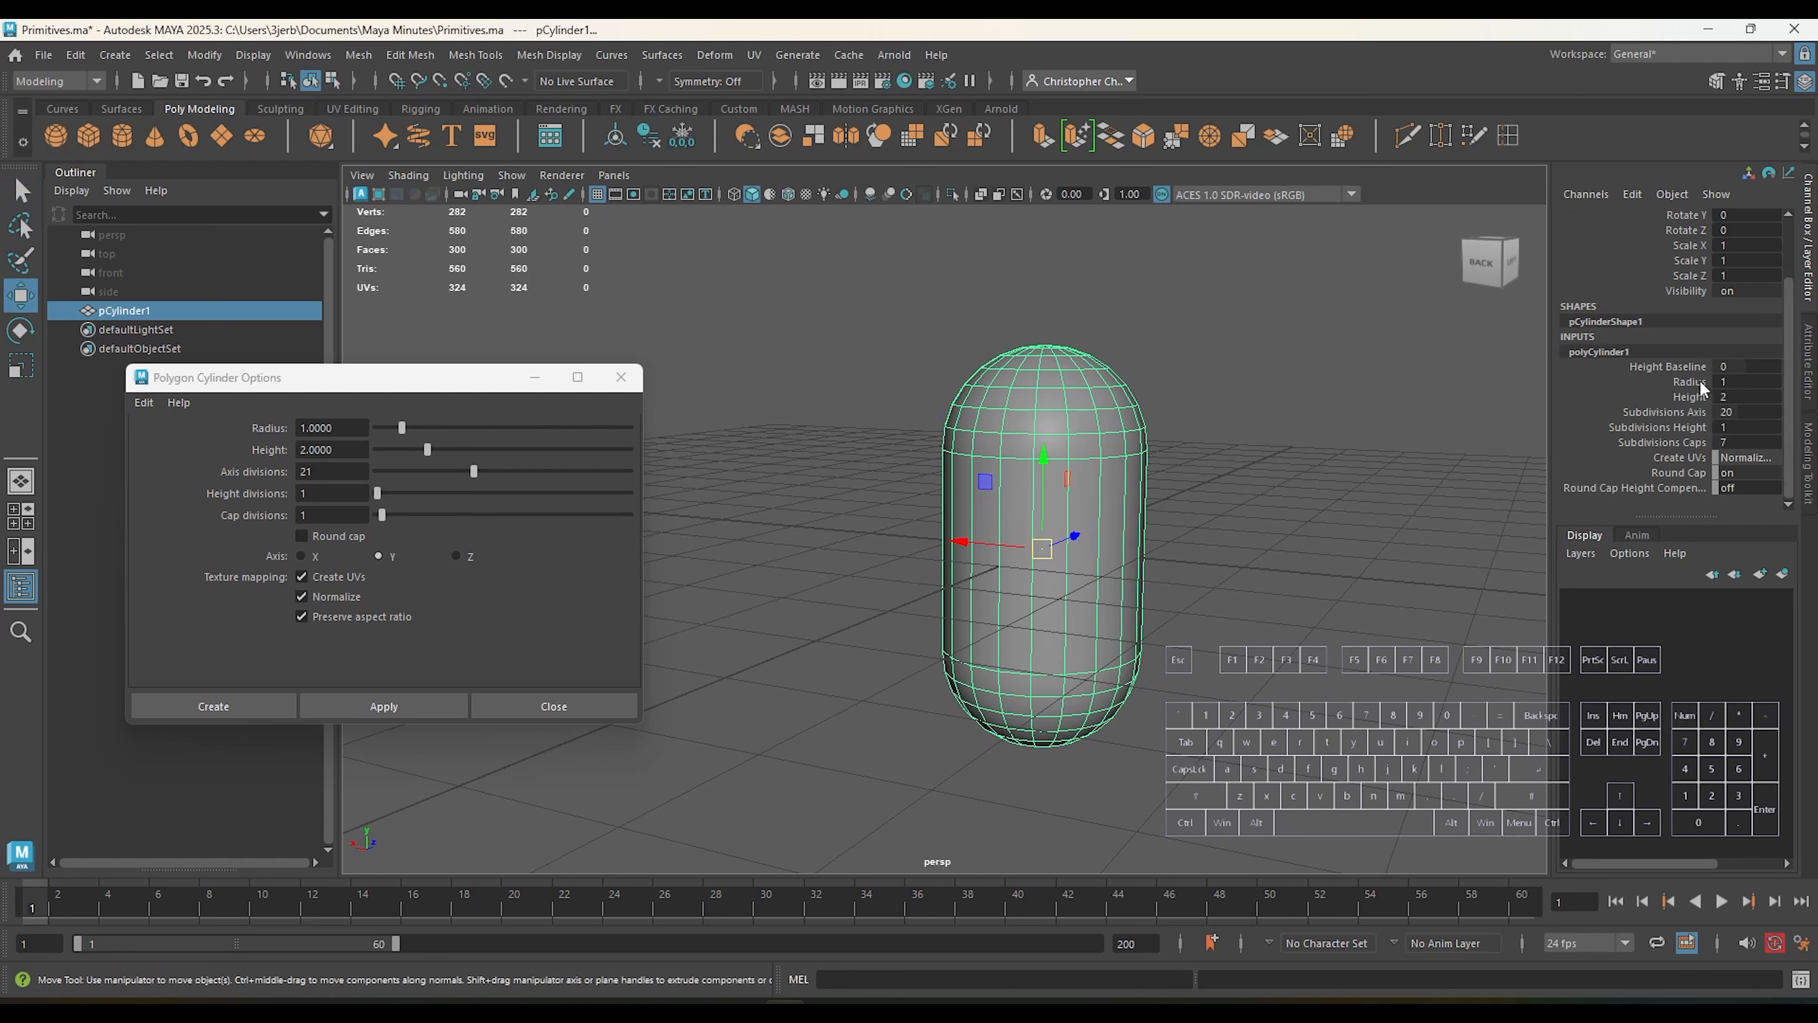
pyautogui.click(1190, 629)
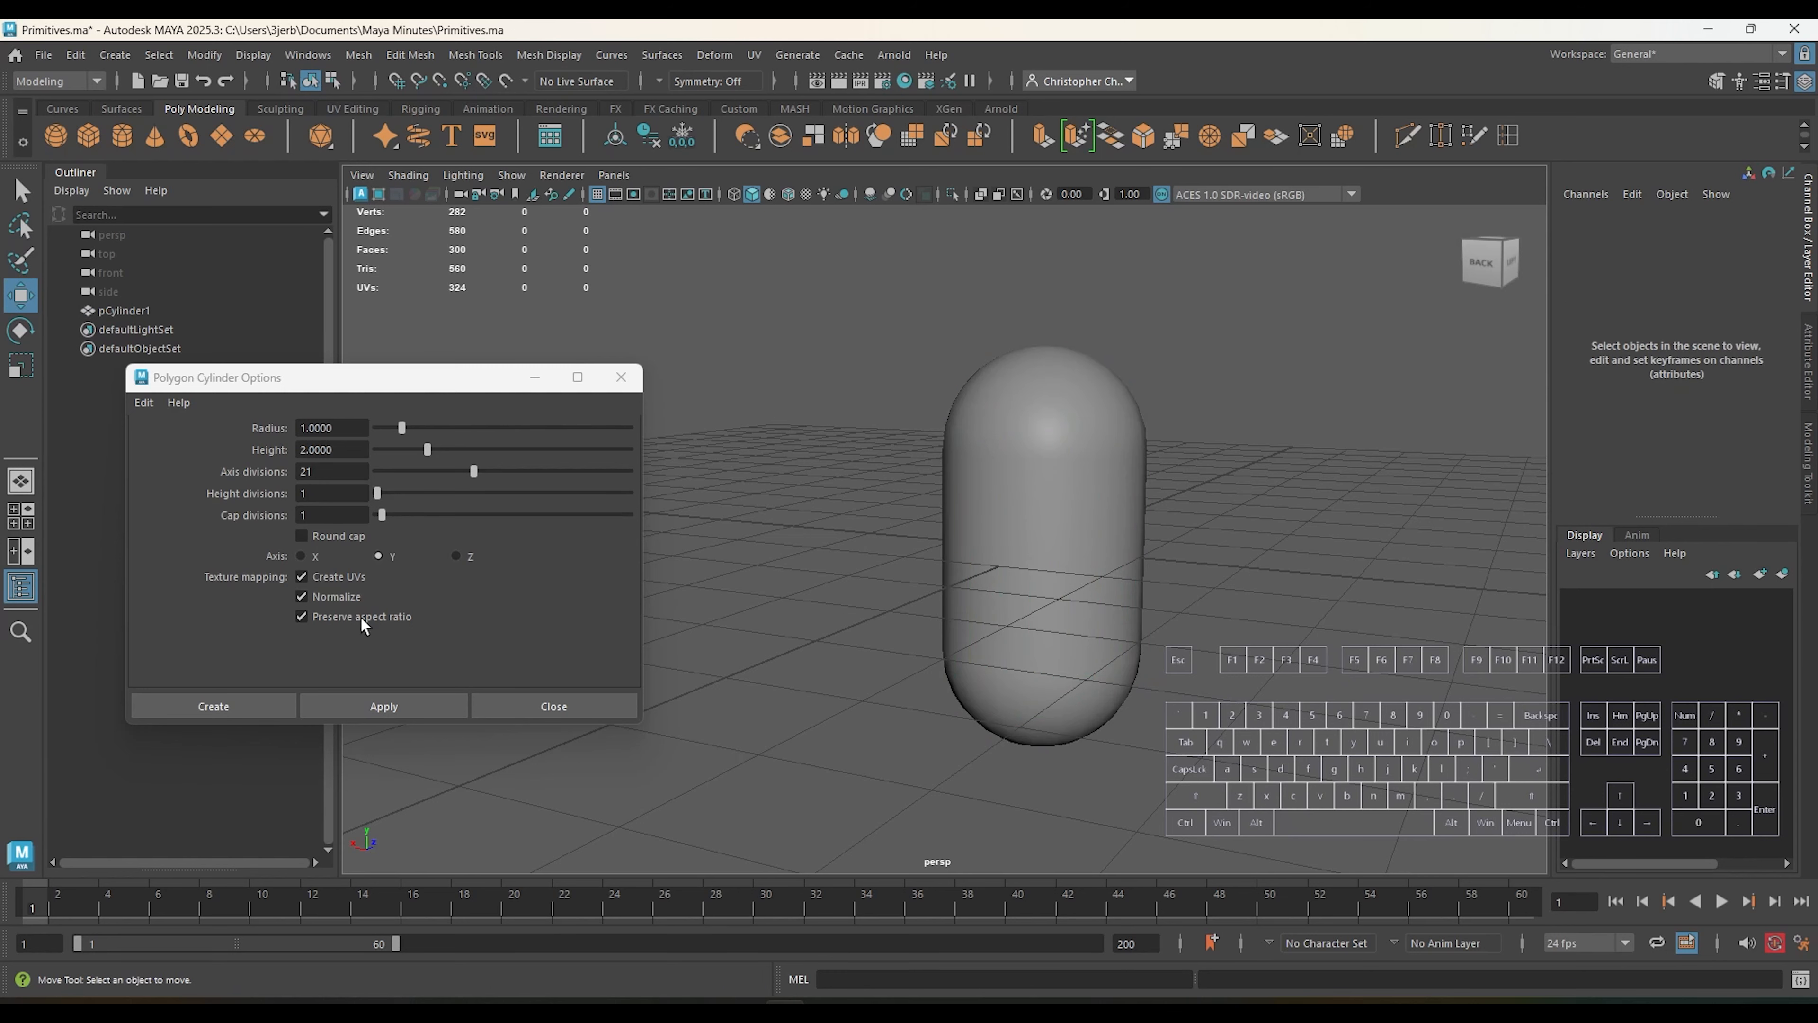
# Step: Create two more cylinders from the Polygon Cylinder Options, one with axis X and one with axis Z
pyautogui.click(314, 556)
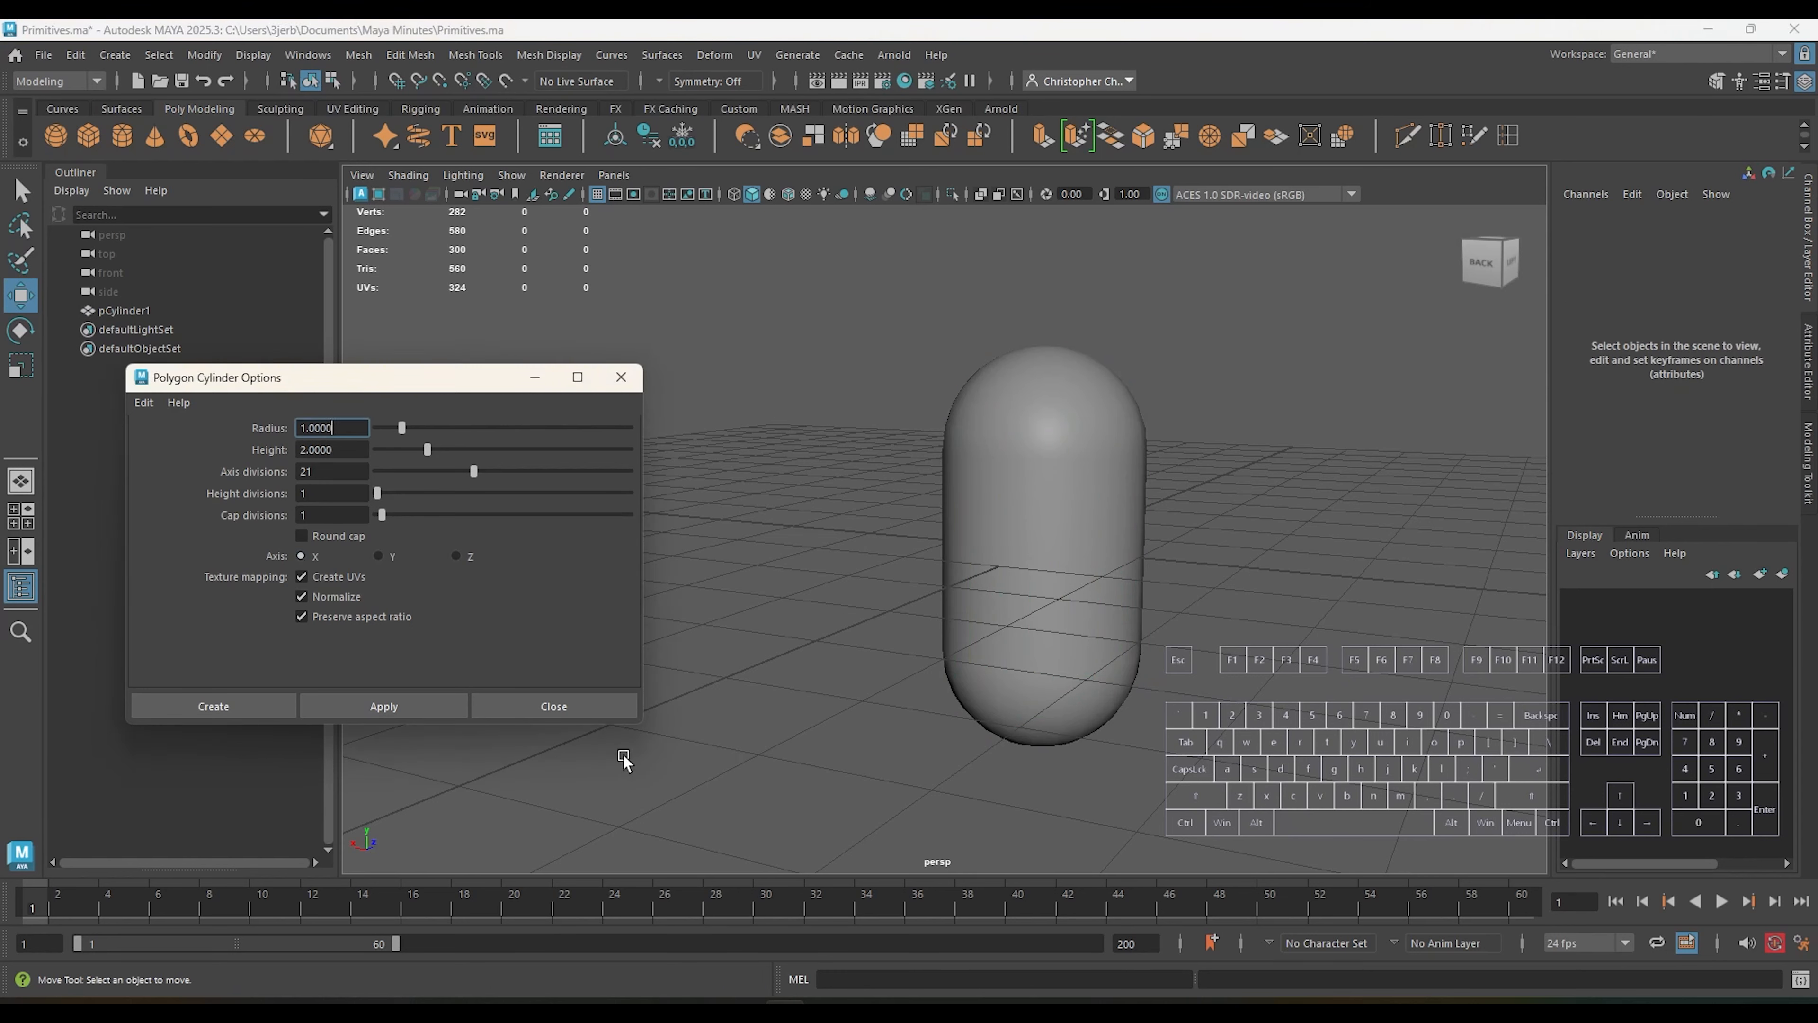
pyautogui.click(386, 701)
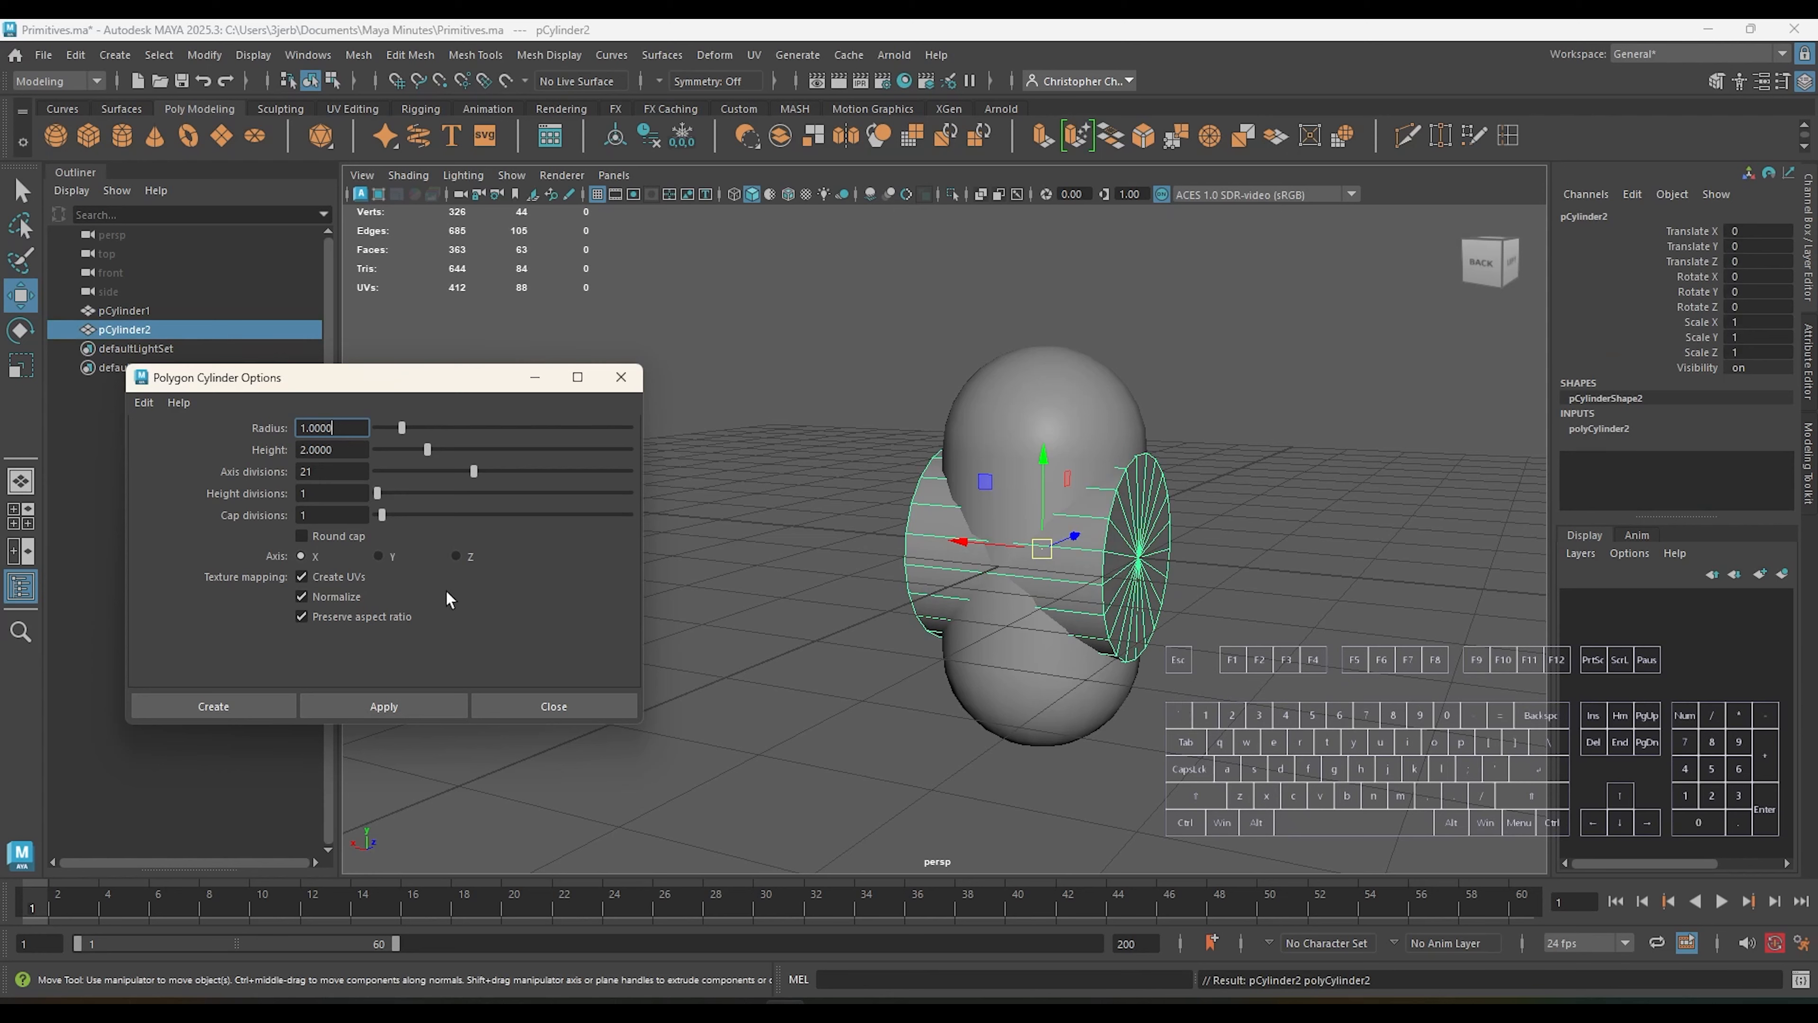
pyautogui.click(428, 707)
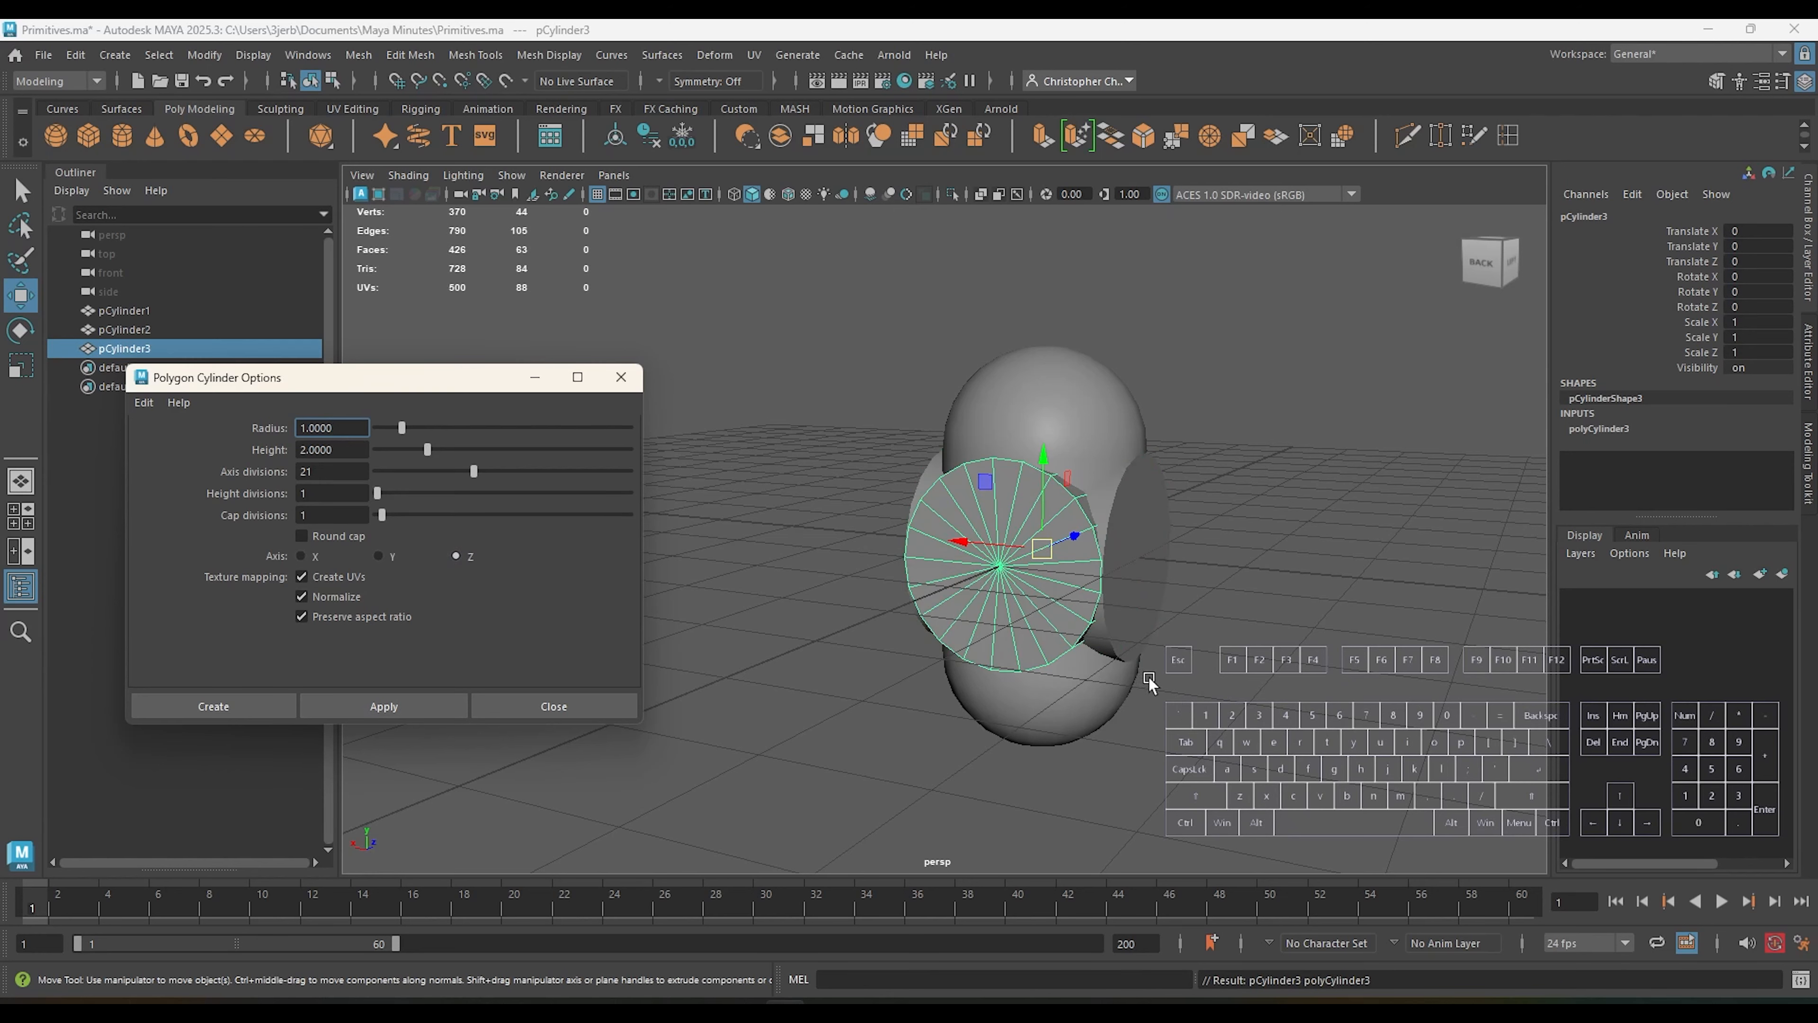
pyautogui.click(1242, 659)
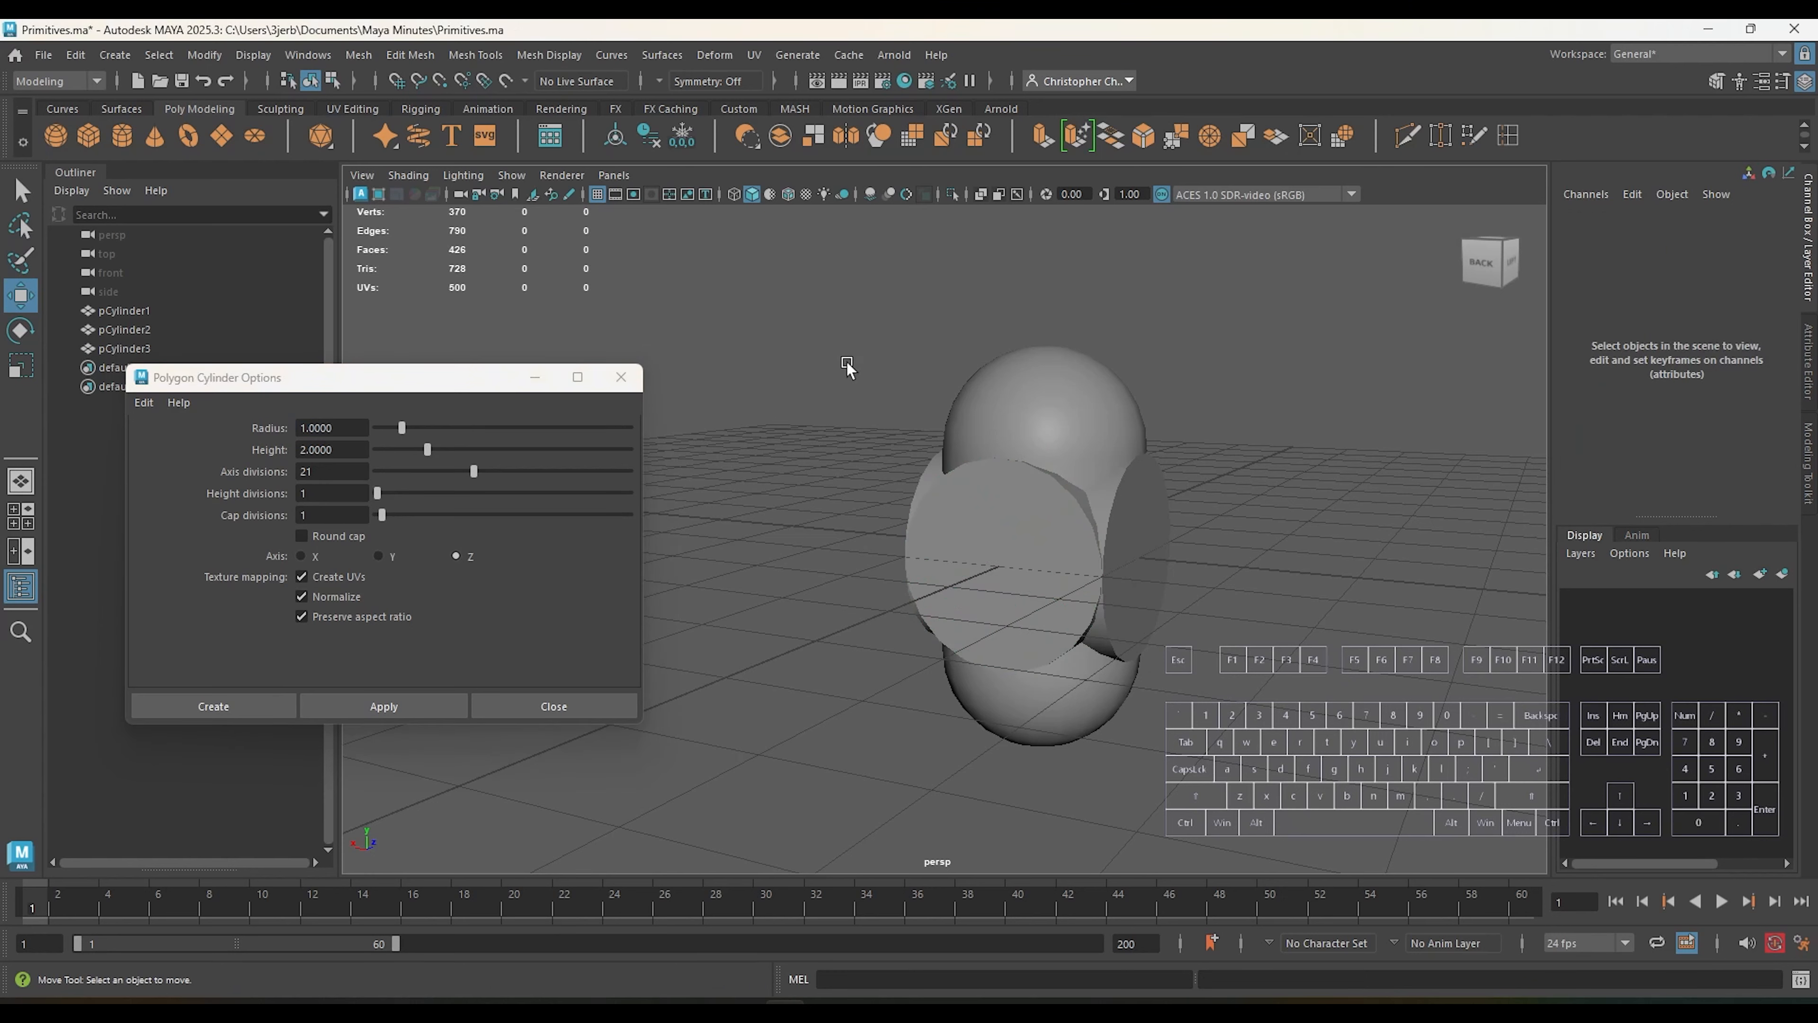
# Step: Delete the X-axis and Z-axis cylinders, keeping only the original capsule-shaped one
pyautogui.click(916, 542)
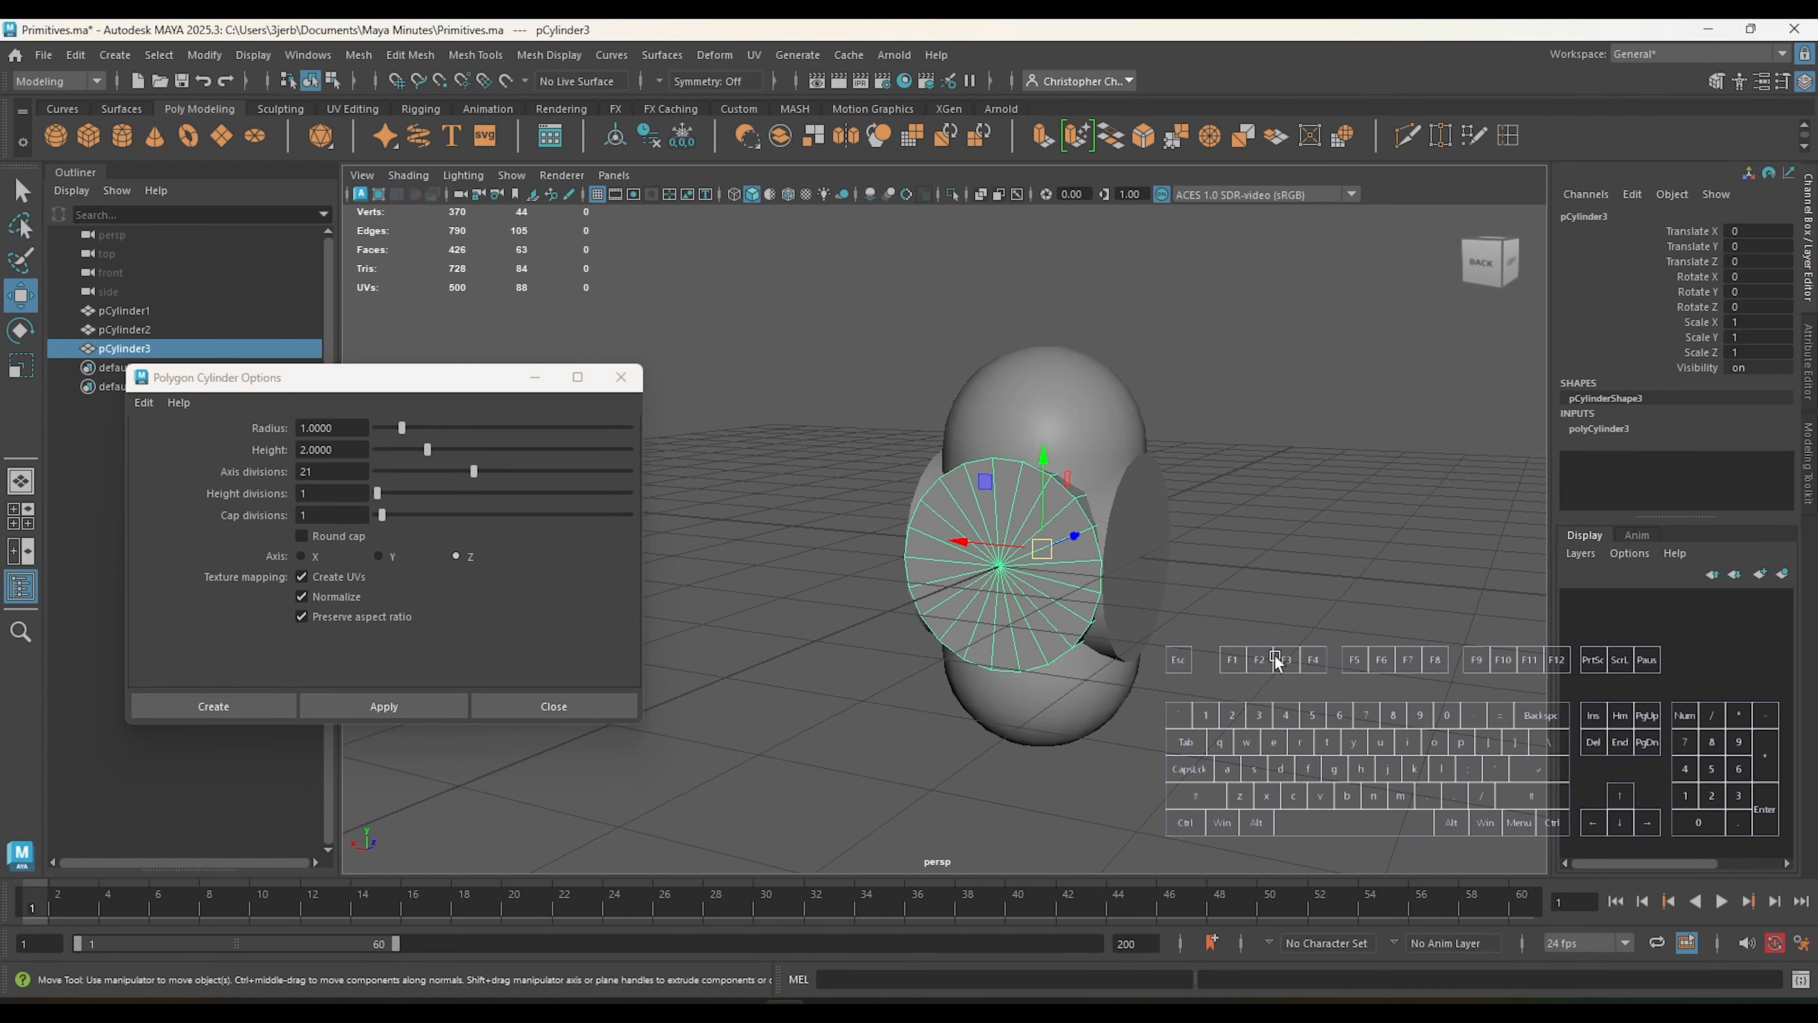
pyautogui.keyDown('shift'); pyautogui.click(1158, 560); pyautogui.keyUp('shift')
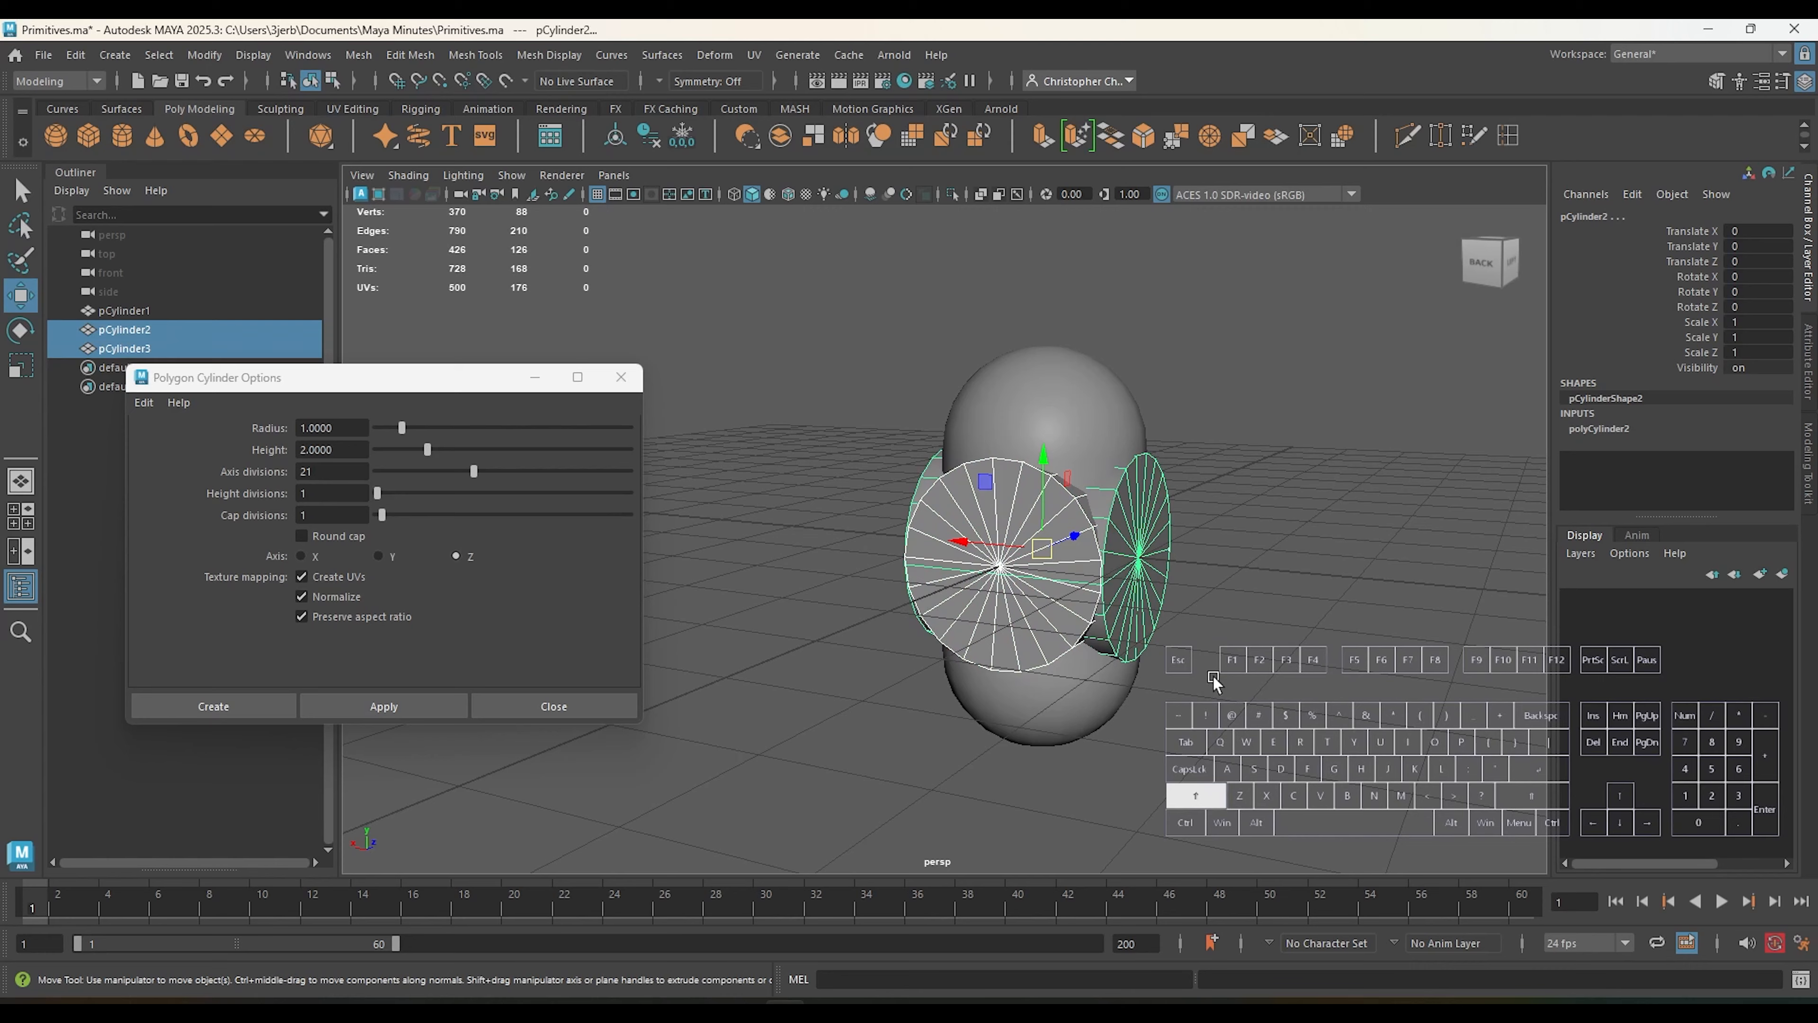
pyautogui.keyDown('alt'); pyautogui.moveTo(1214, 681); pyautogui.dragTo(1253, 816); pyautogui.keyUp('alt')
pyautogui.press('Delete')
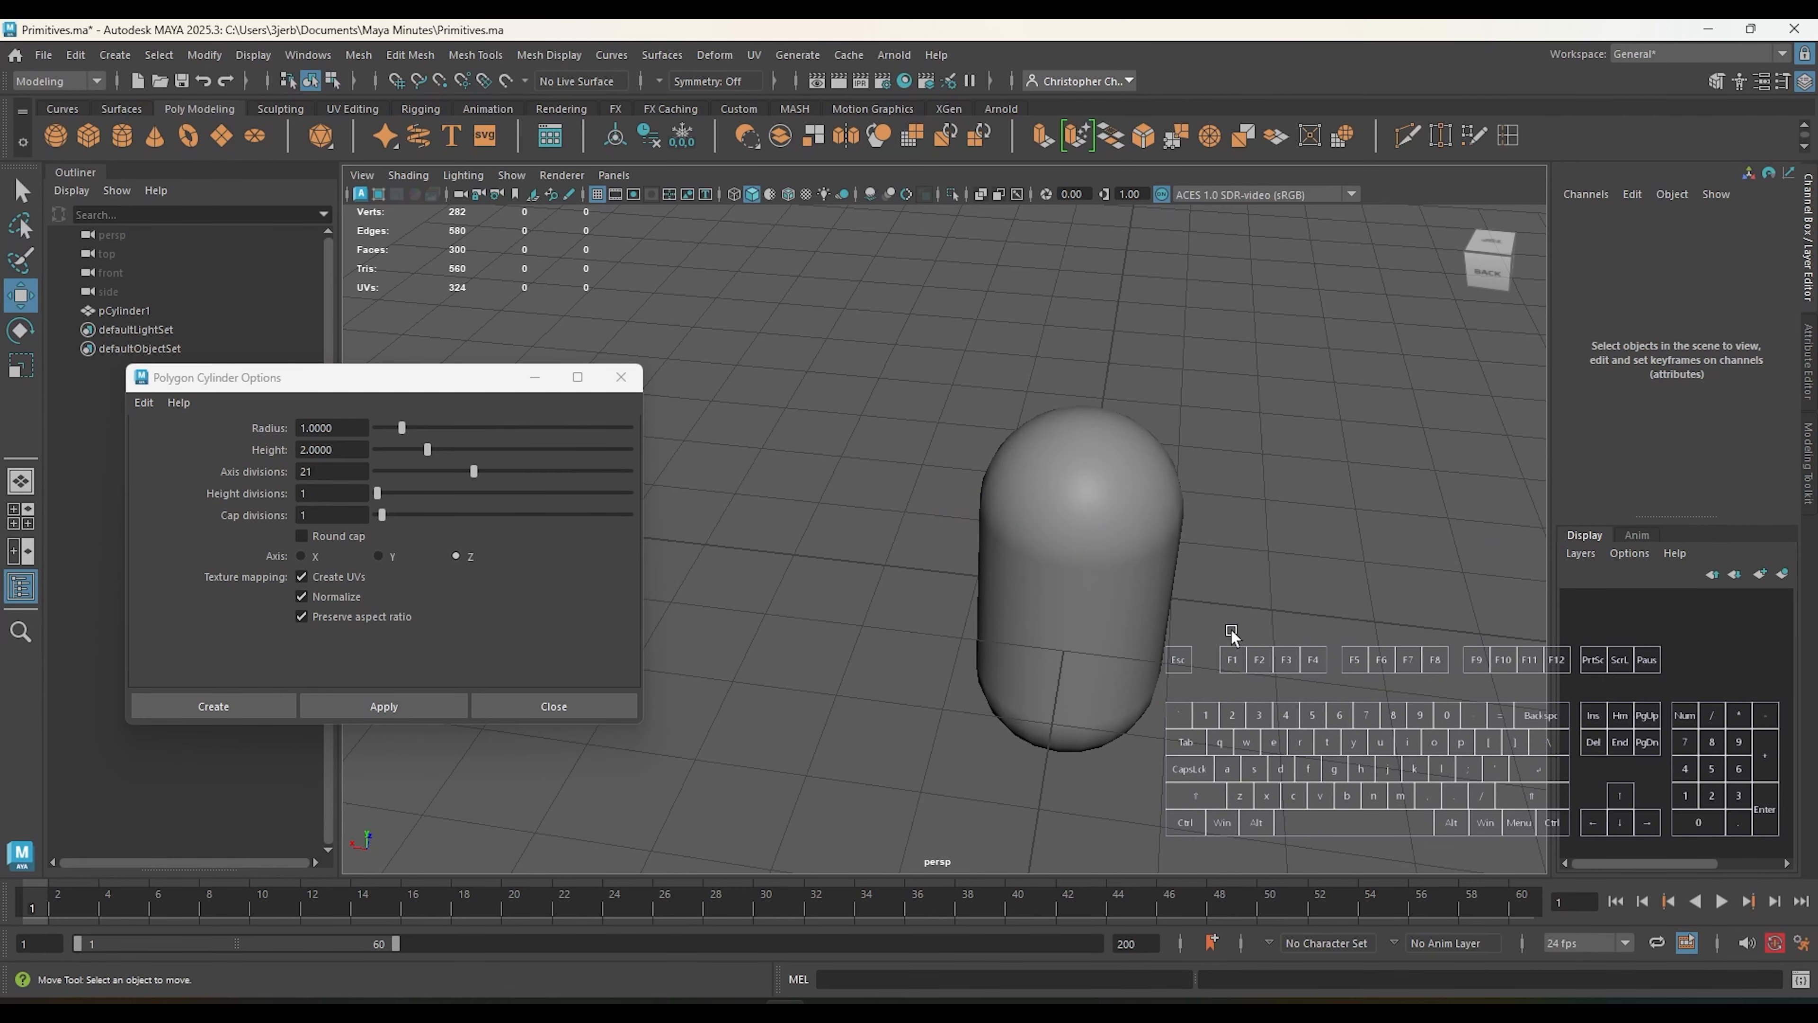
pyautogui.keyDown('alt'); pyautogui.moveTo(1225, 641); pyautogui.dragTo(1098, 602); pyautogui.keyUp('alt')
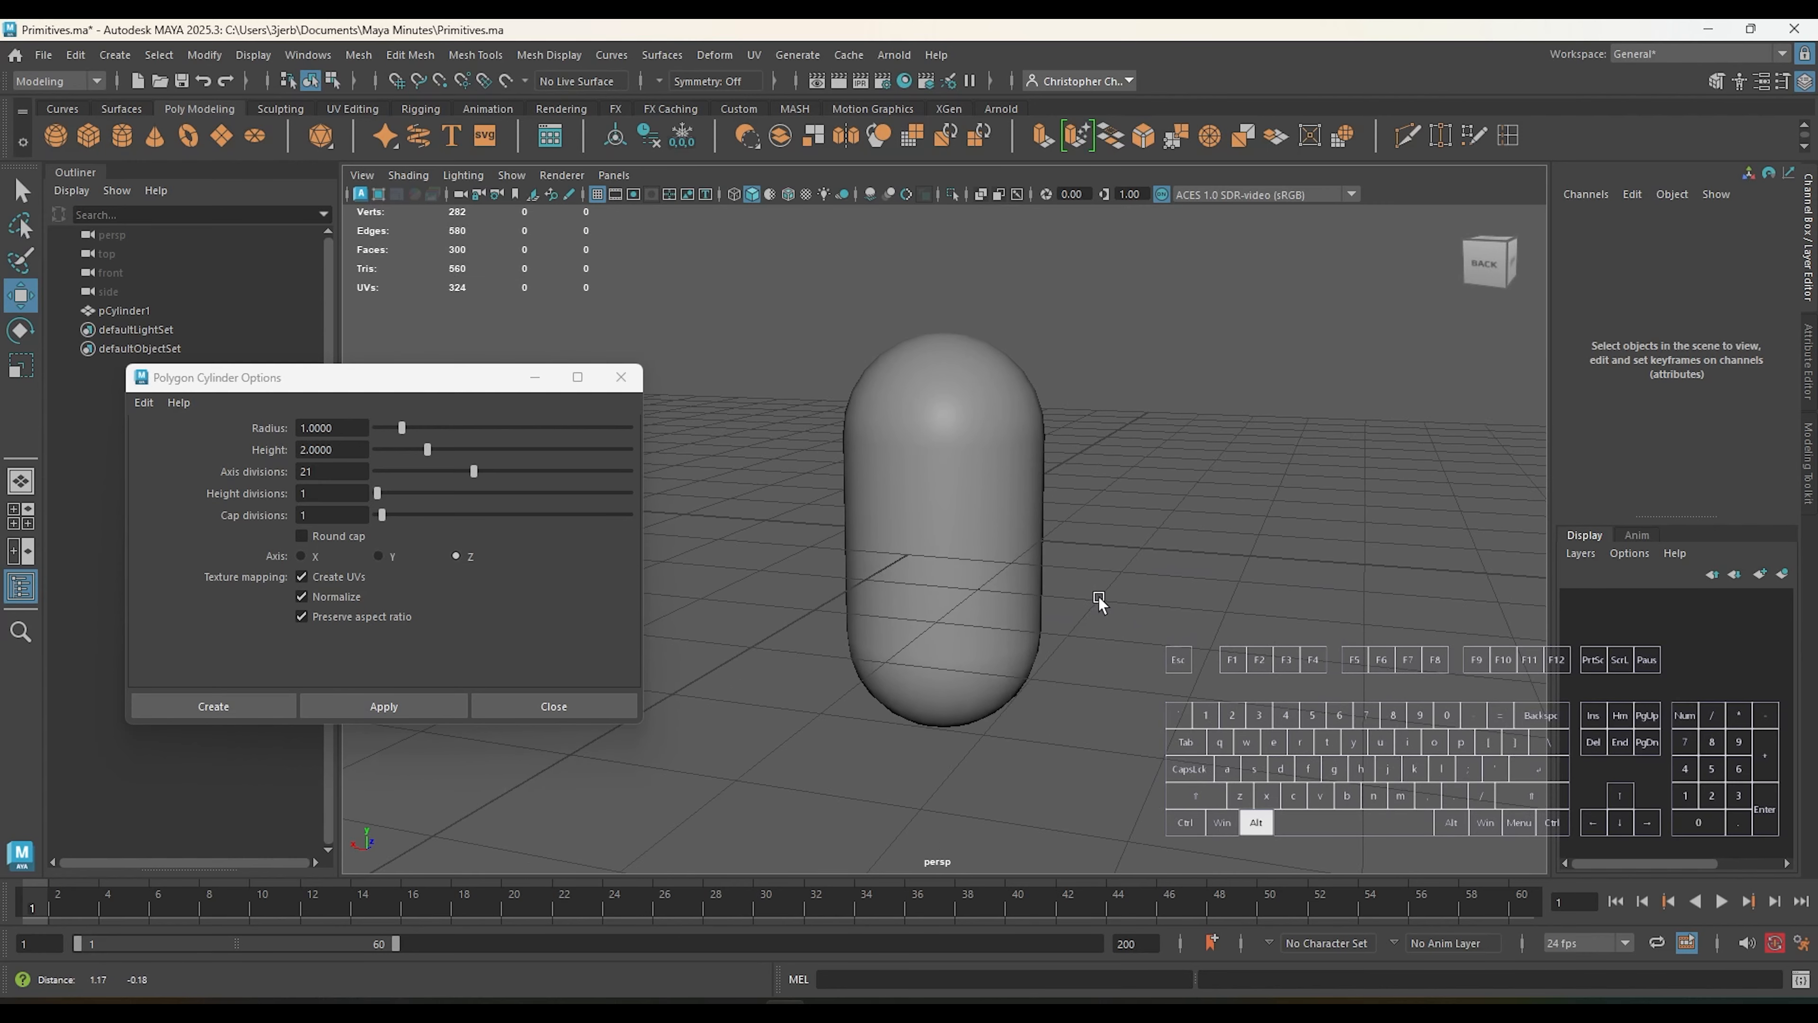
pyautogui.keyDown('alt'); pyautogui.moveTo(1098, 596); pyautogui.dragTo(1010, 627, button='middle'); pyautogui.keyUp('alt')
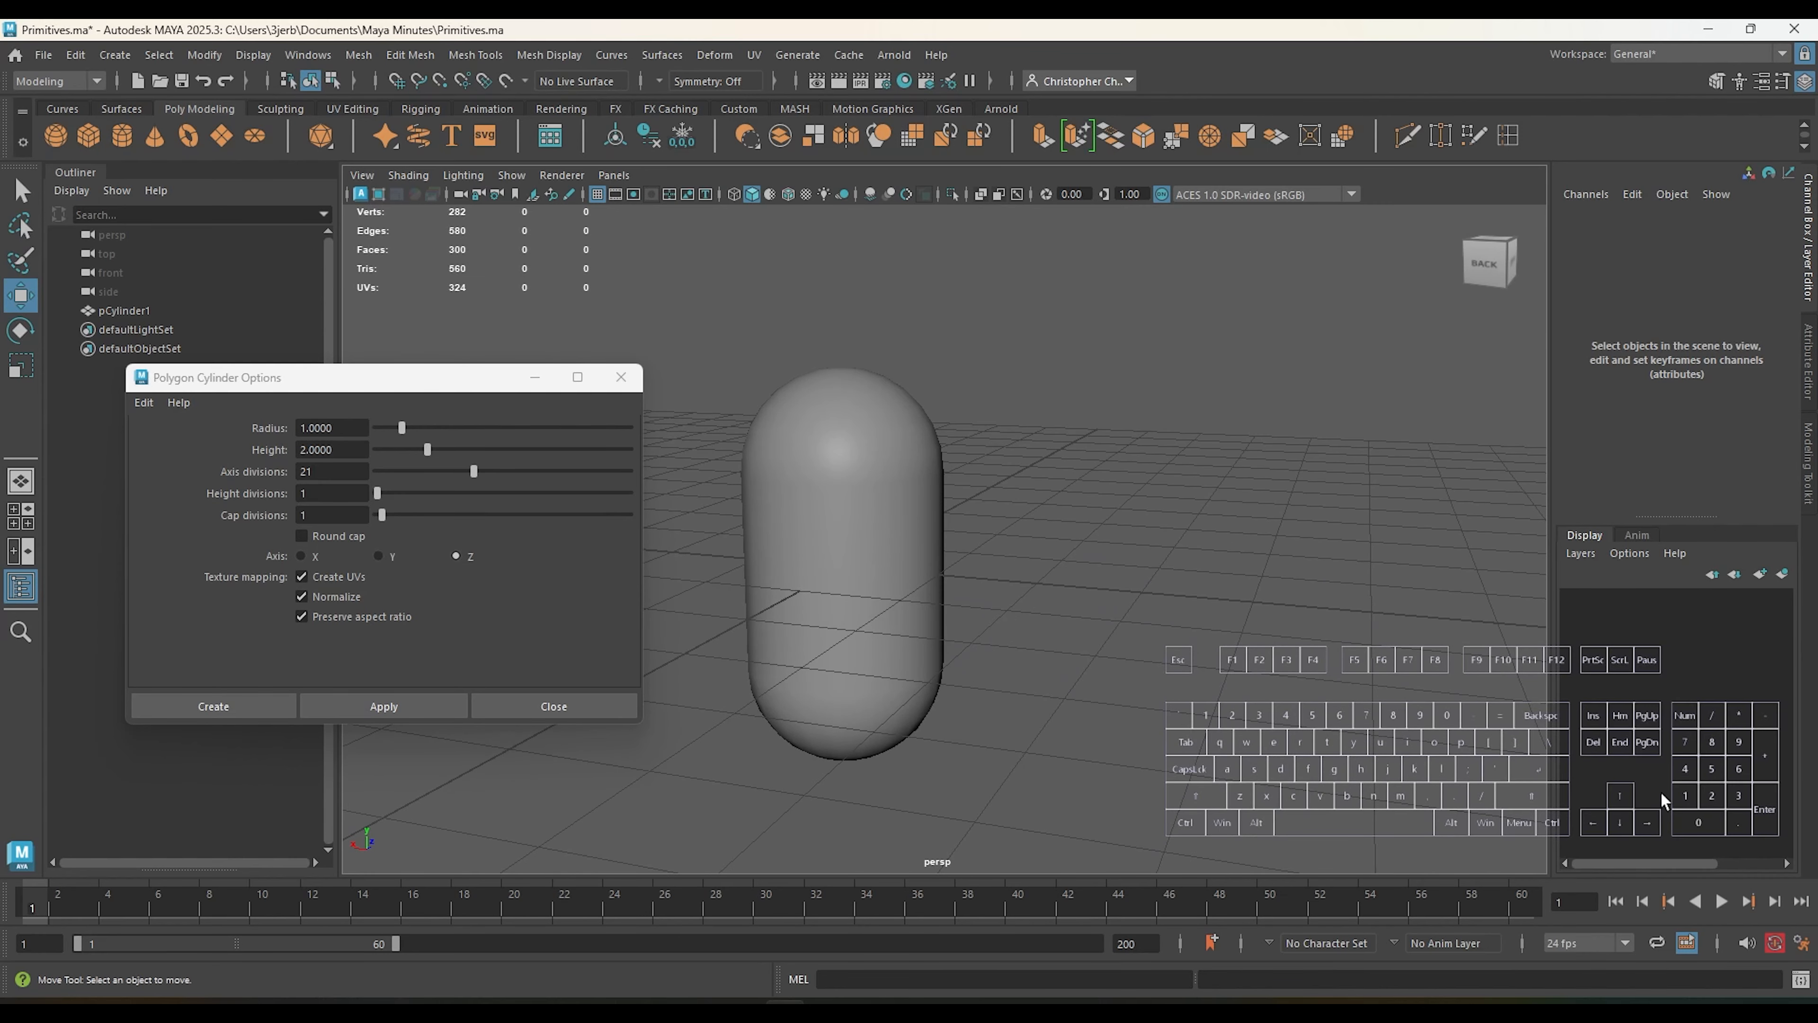